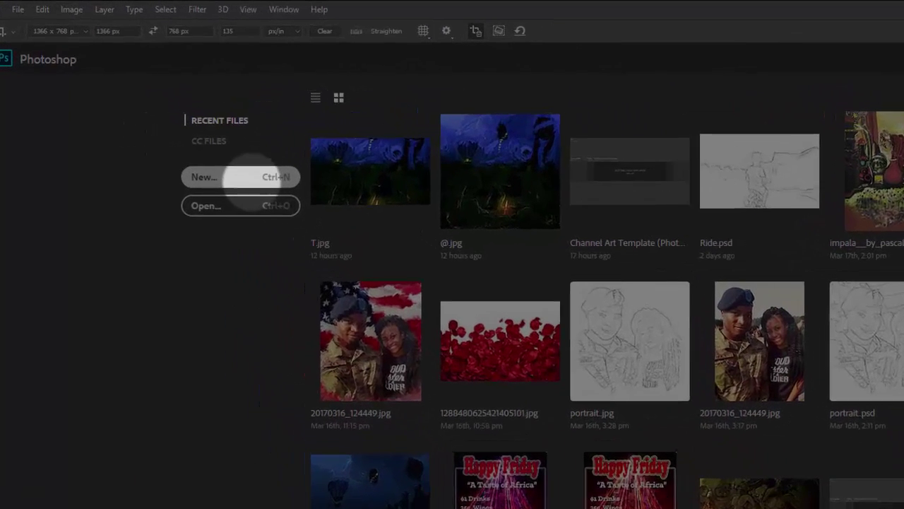
Start a new document from the Art & Illustration presets, choosing the 2000 pixel grid at 300 ppi
click(247, 176)
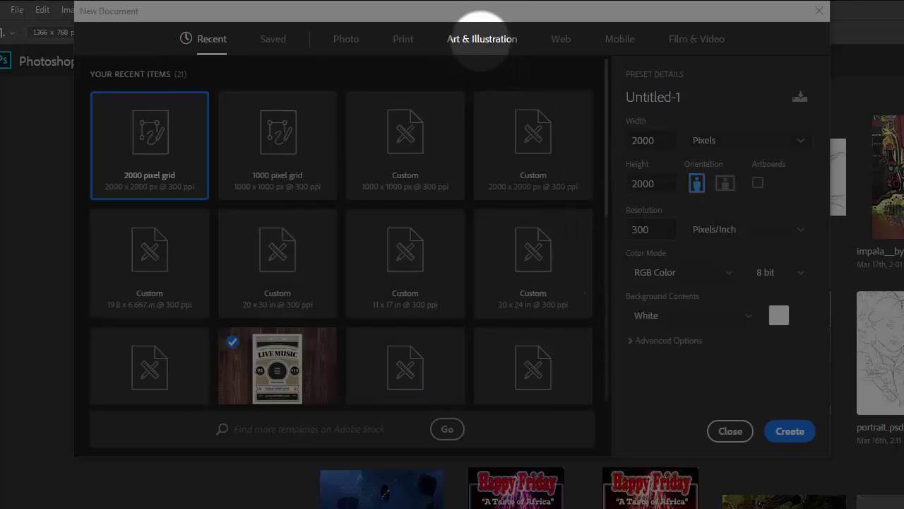
click(482, 39)
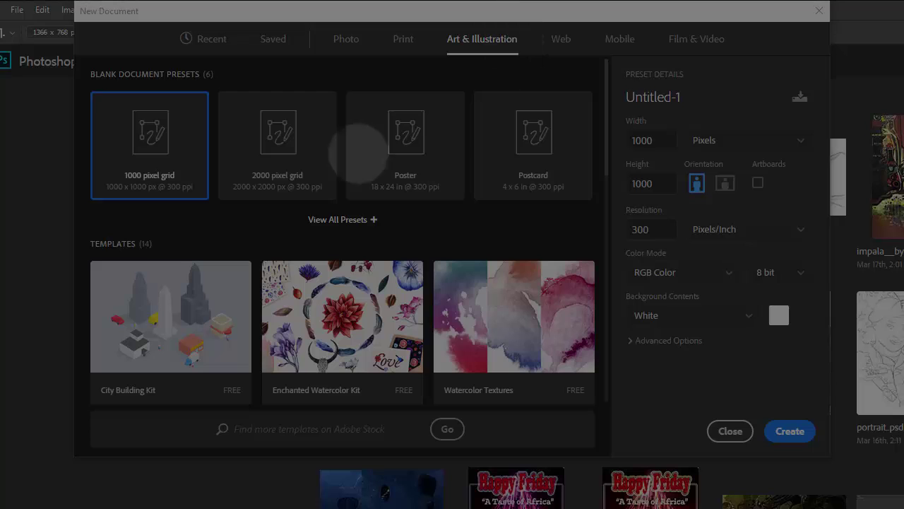
click(309, 119)
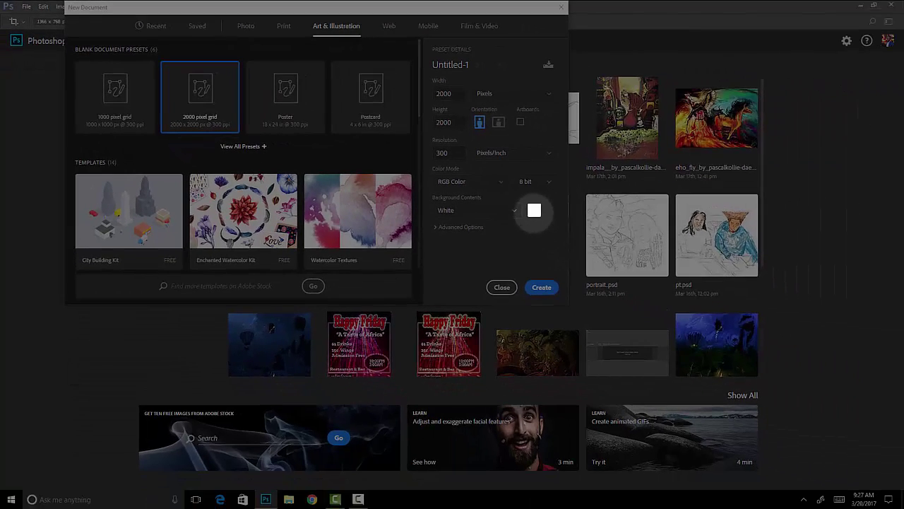
Change the new document's background to the light grey ebebeb and create the document
click(534, 209)
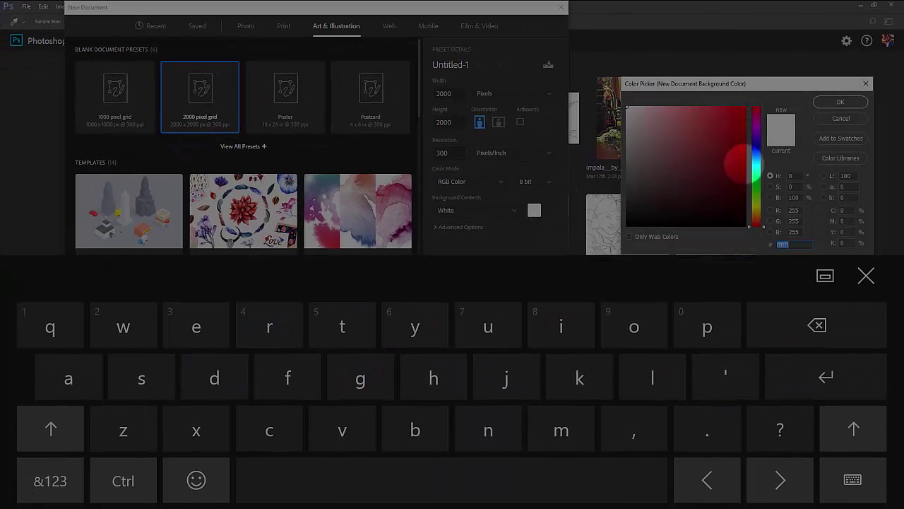
click(632, 119)
drag(632, 118, 627, 115)
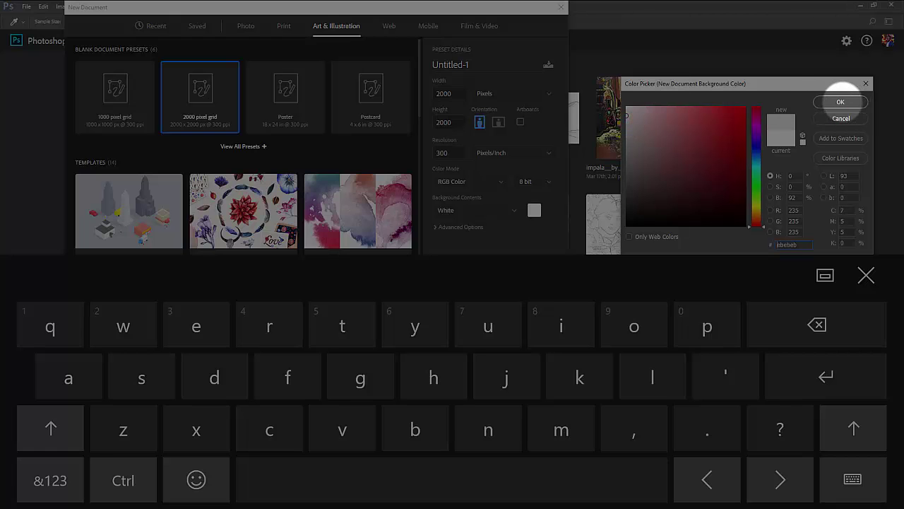
click(841, 101)
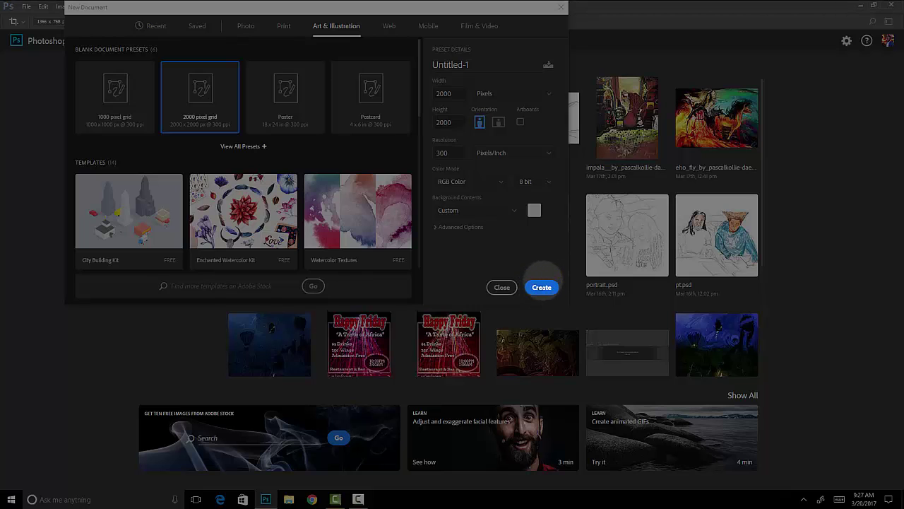
click(542, 287)
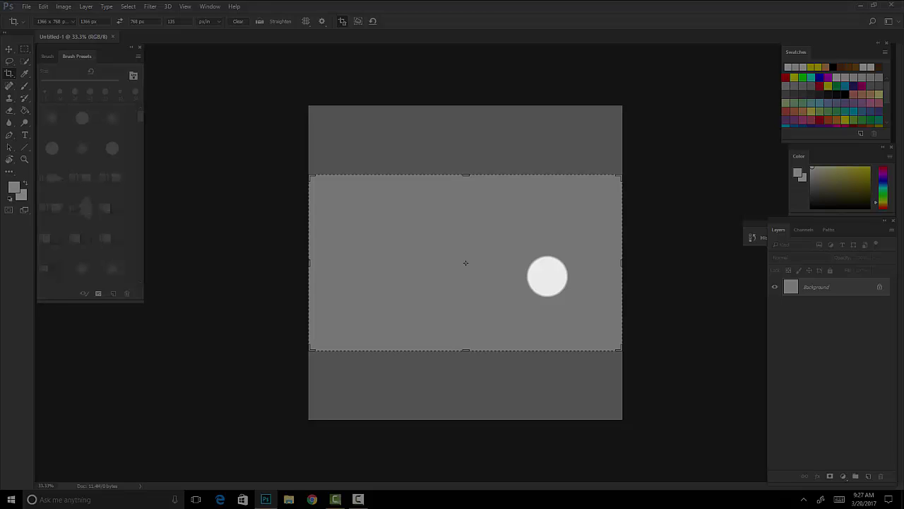
Leave the Crop tool for the Move tool and shift the Layers panel slightly outward
click(9, 49)
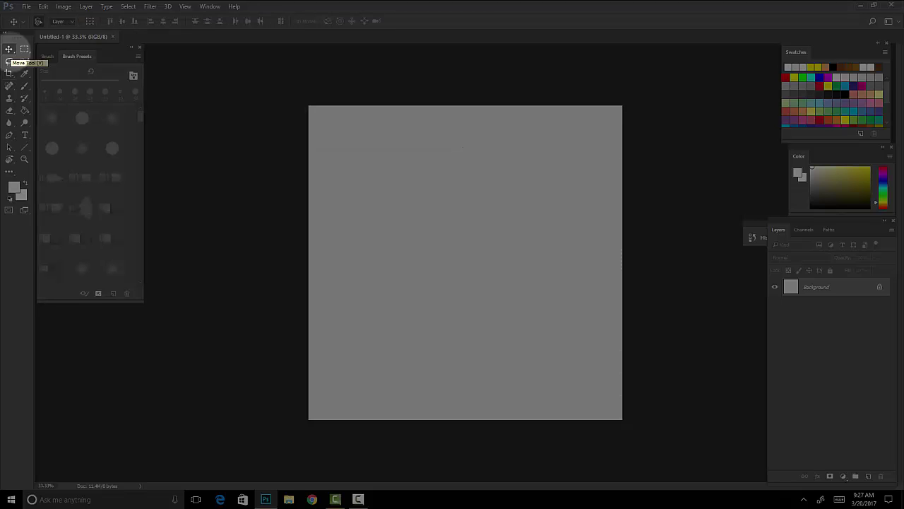
click(521, 121)
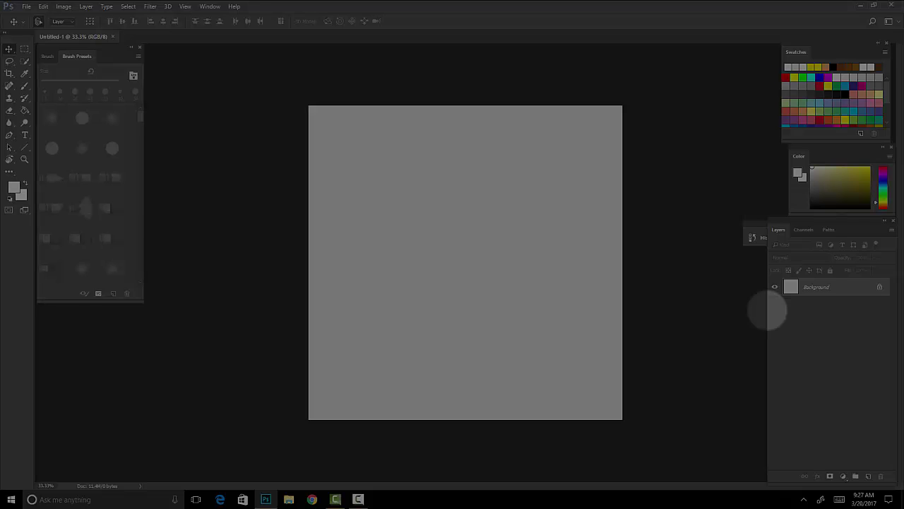
drag(848, 224, 854, 223)
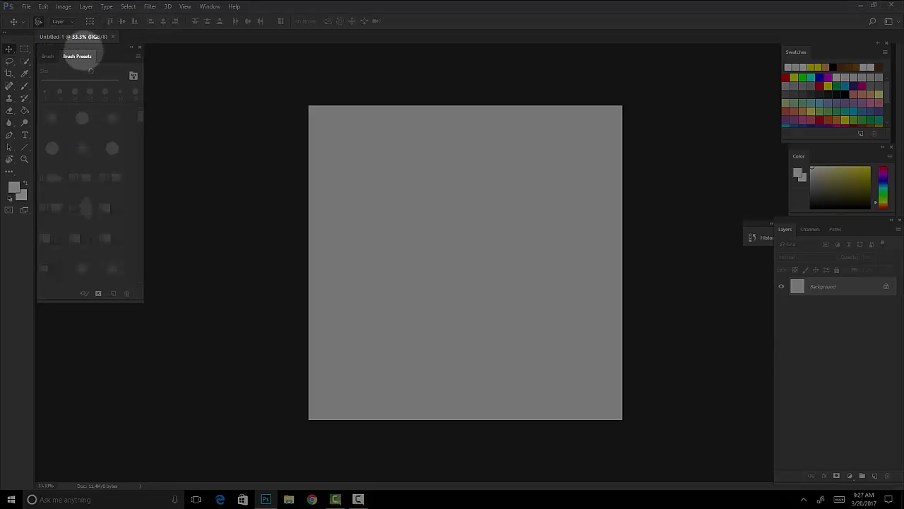
click(48, 56)
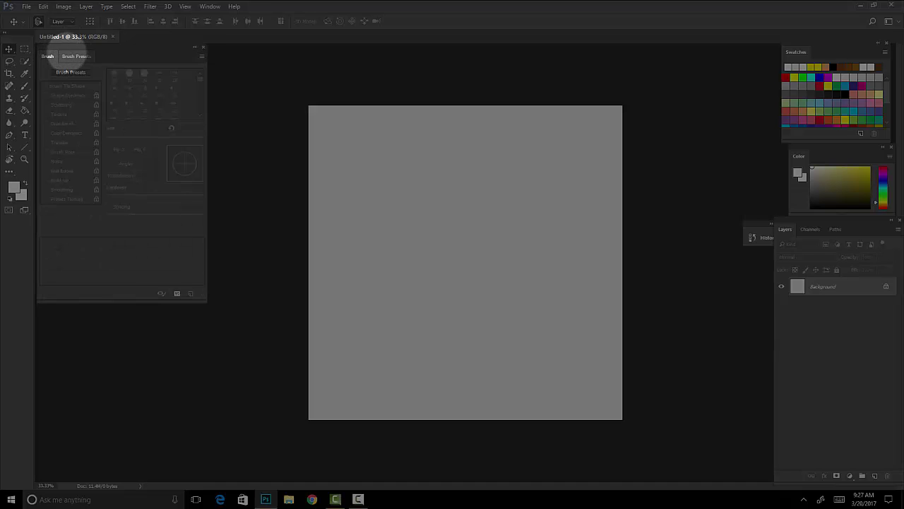
click(76, 56)
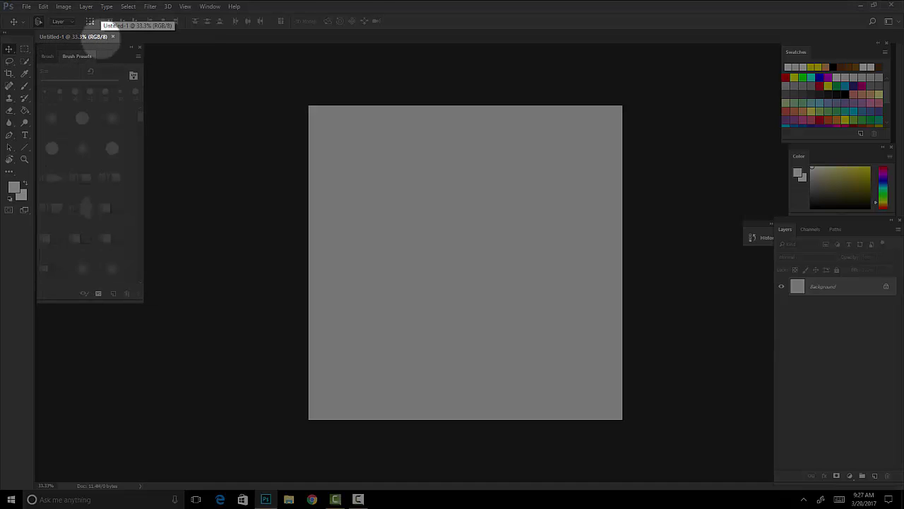
scroll(100, 40, up, 3)
scroll(100, 40, down, 2)
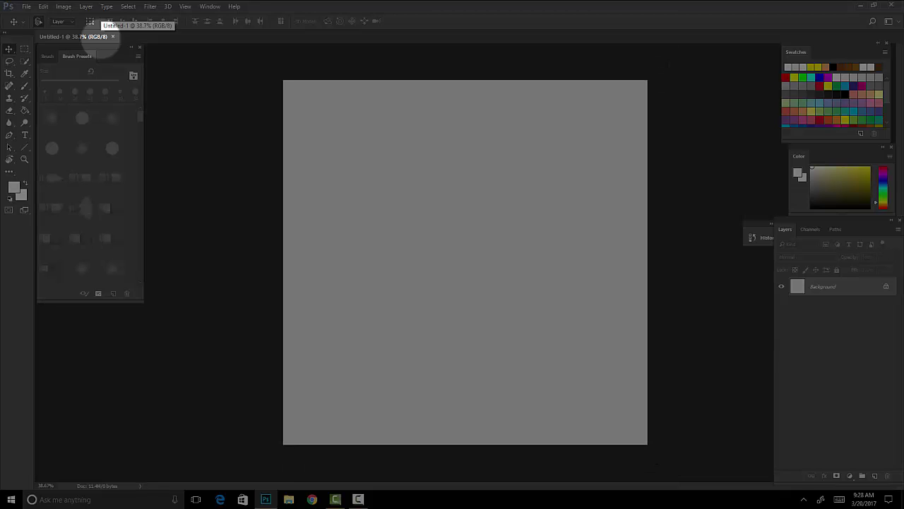
click(210, 6)
mouse_move(212, 16)
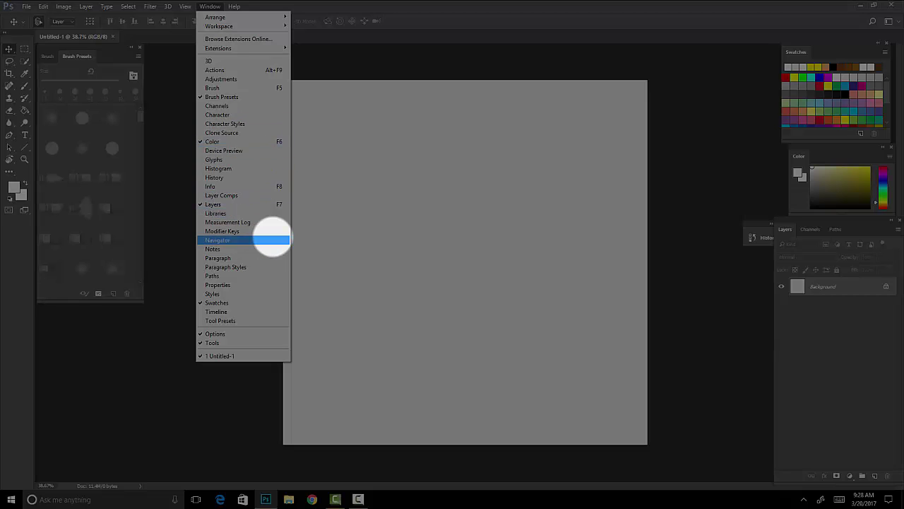
click(272, 237)
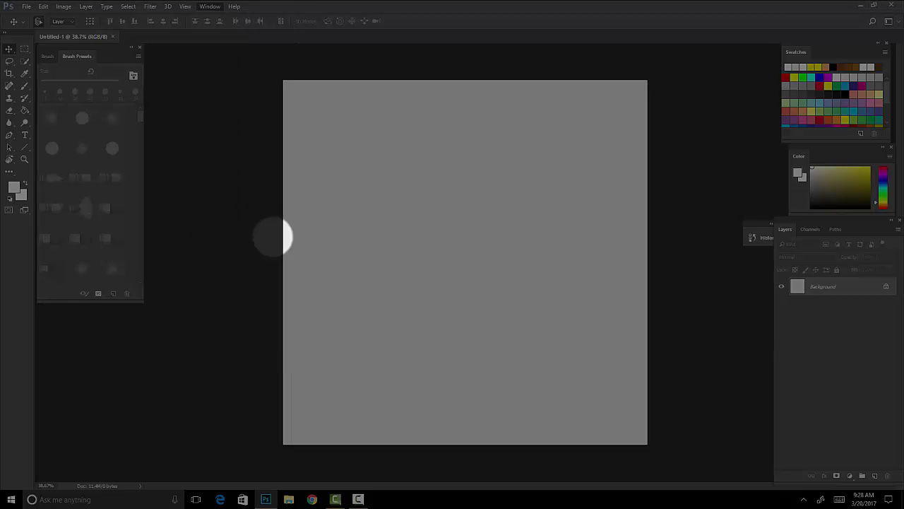
click(891, 21)
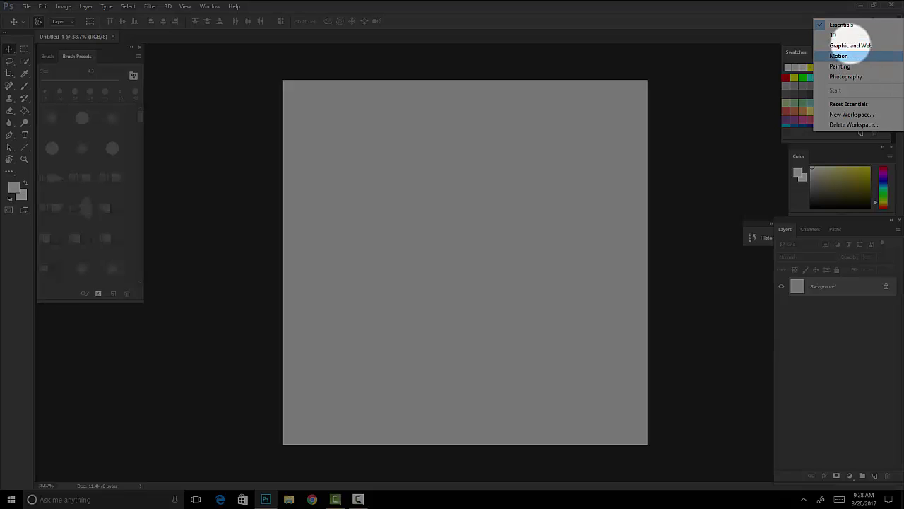
click(851, 26)
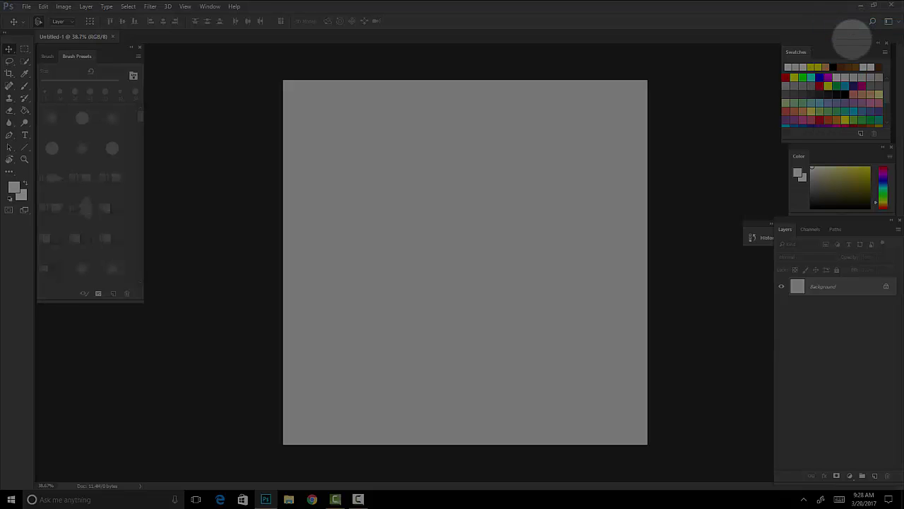
Activate the Brush tool with the 15 px round brush preset
click(25, 85)
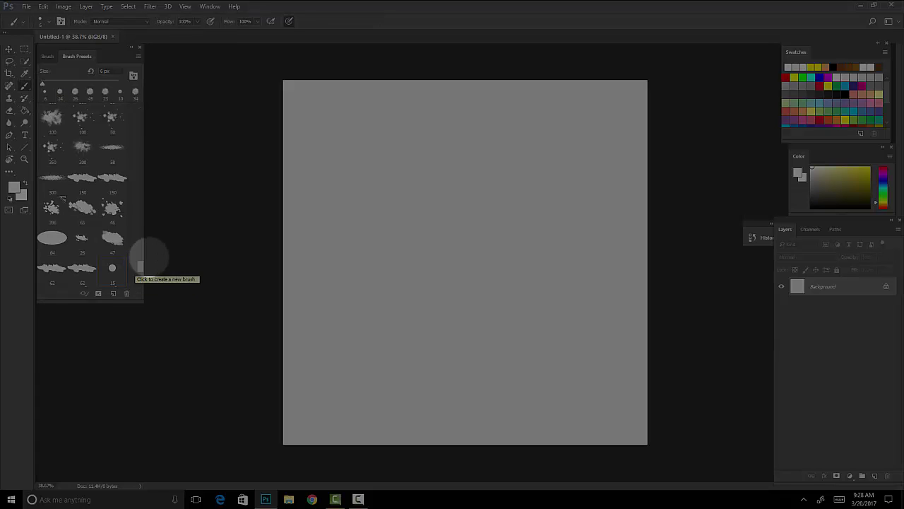
drag(138, 262, 141, 266)
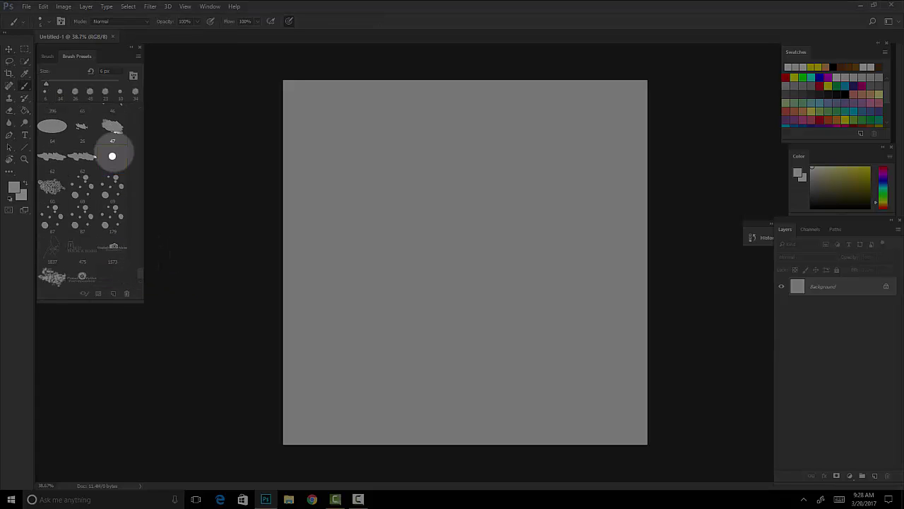
click(112, 156)
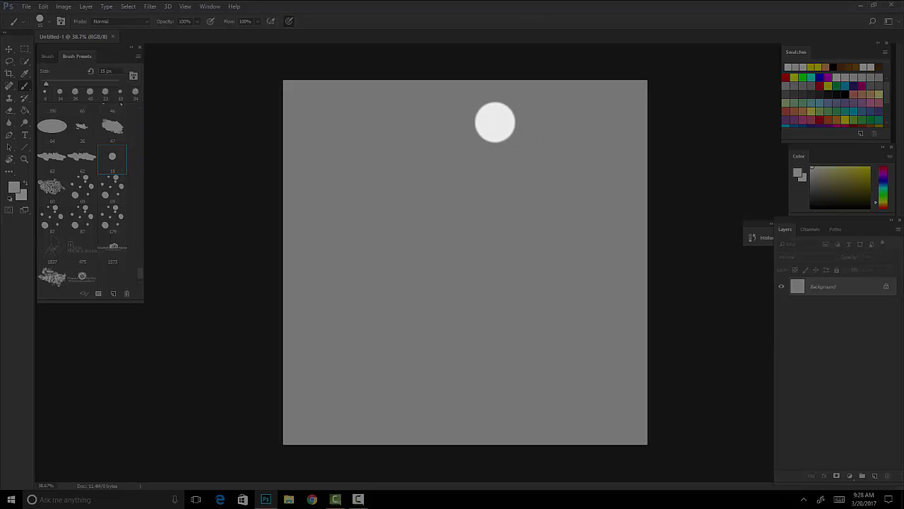
Add a new empty layer above the Background
scroll(494, 122, up, 3)
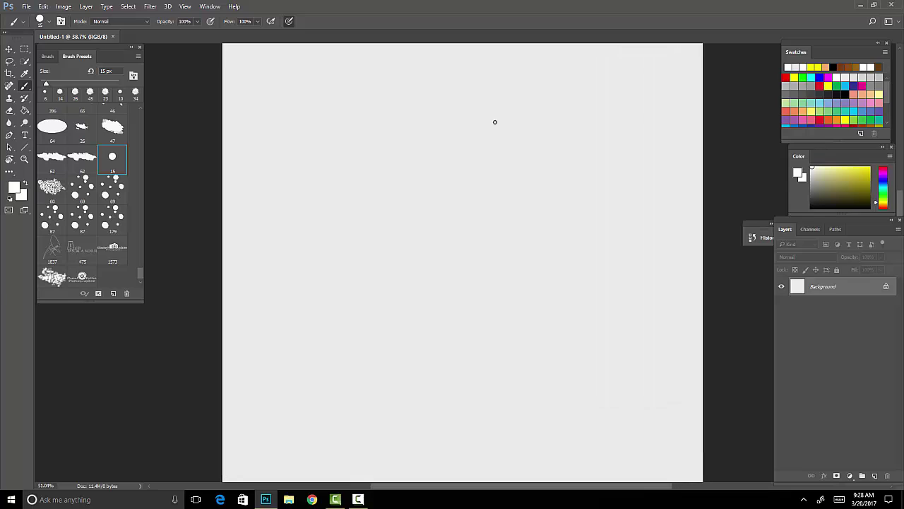
scroll(494, 121, down, 2)
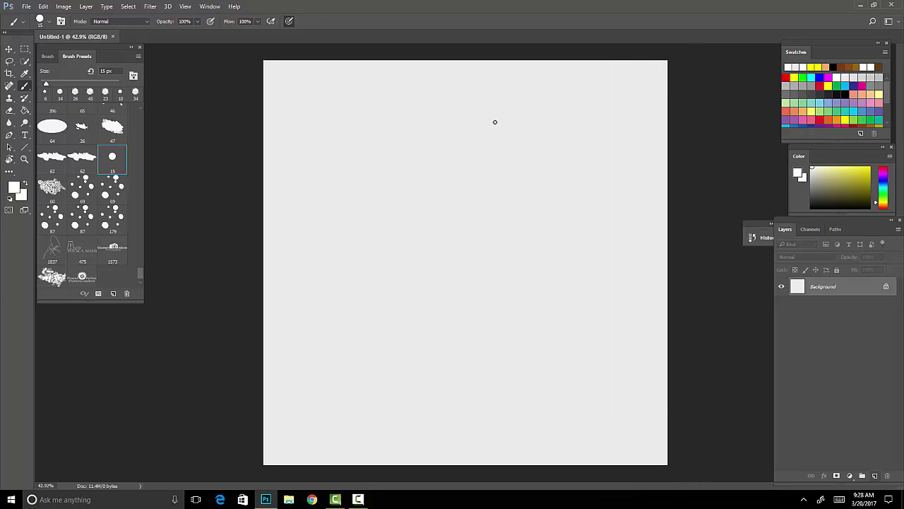
click(876, 476)
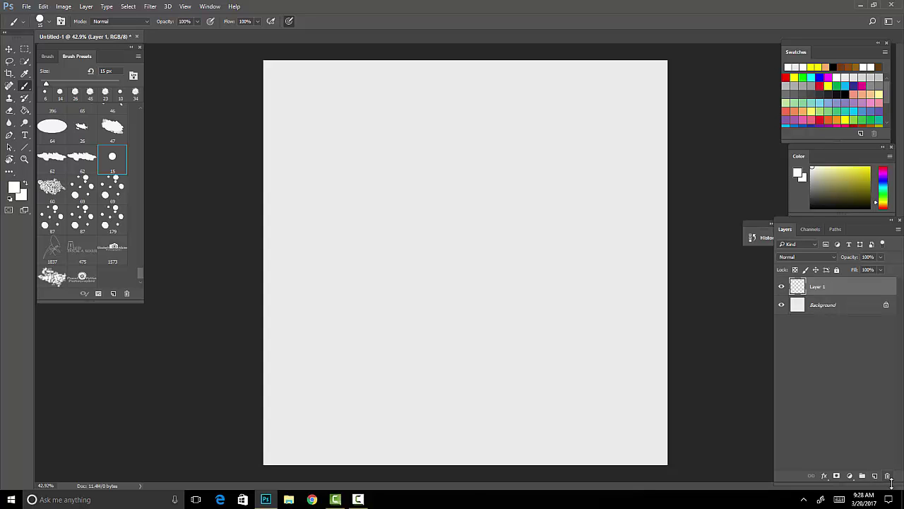
Turn on automatic hiding of the Windows taskbar in desktop mode and return to the canvas
right_click(460, 497)
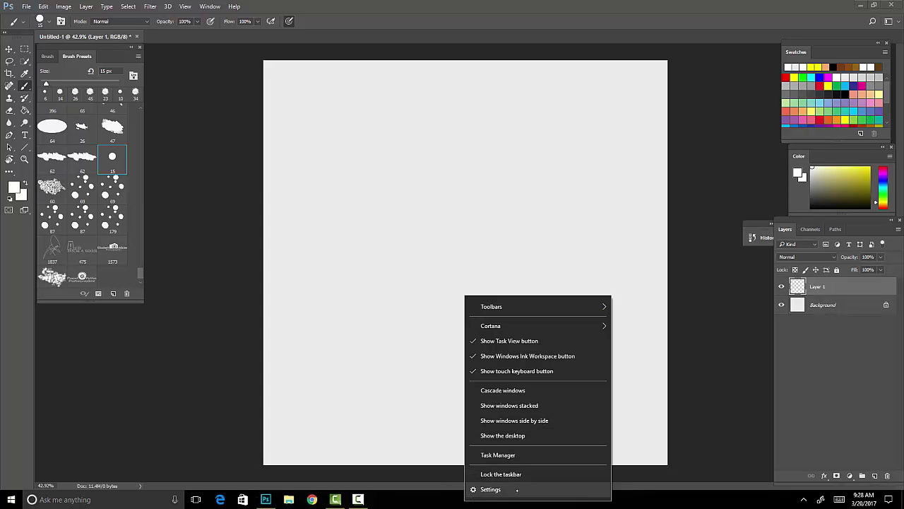
click(518, 489)
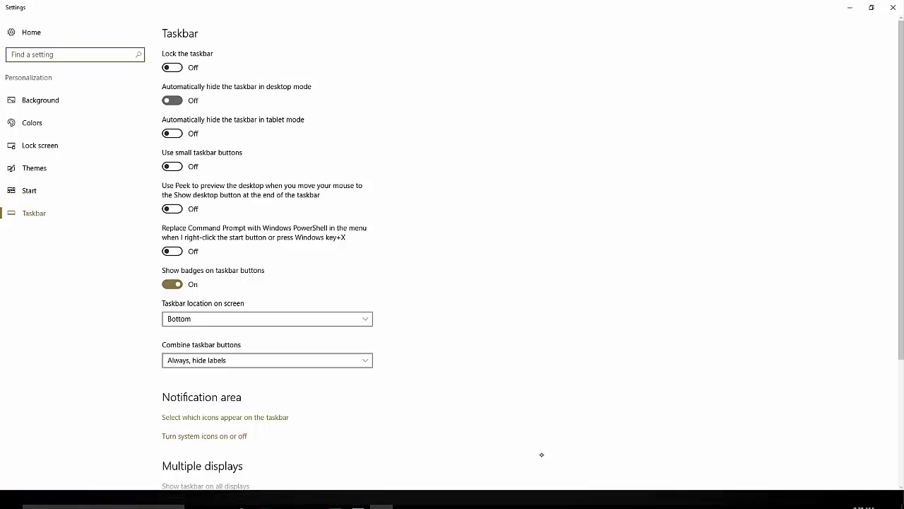
click(893, 7)
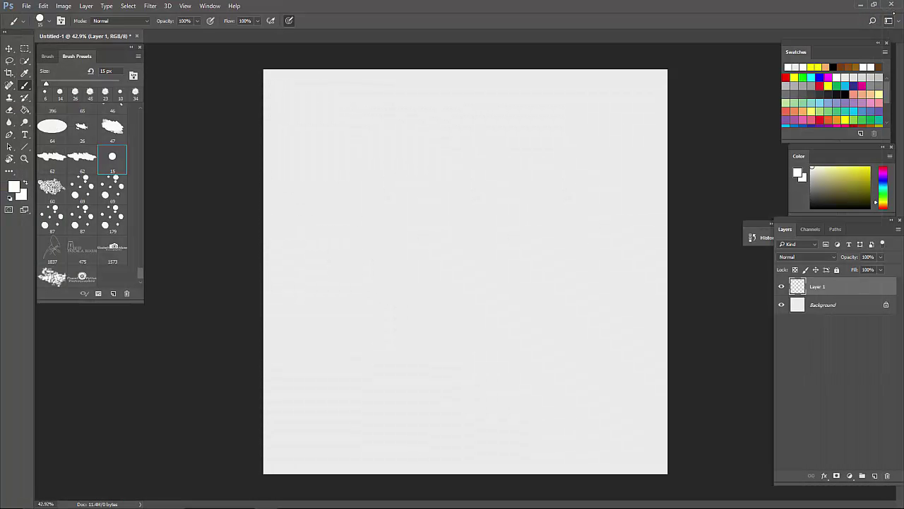
Set the foreground colour to a dark red-orange
scroll(495, 272, up, 3)
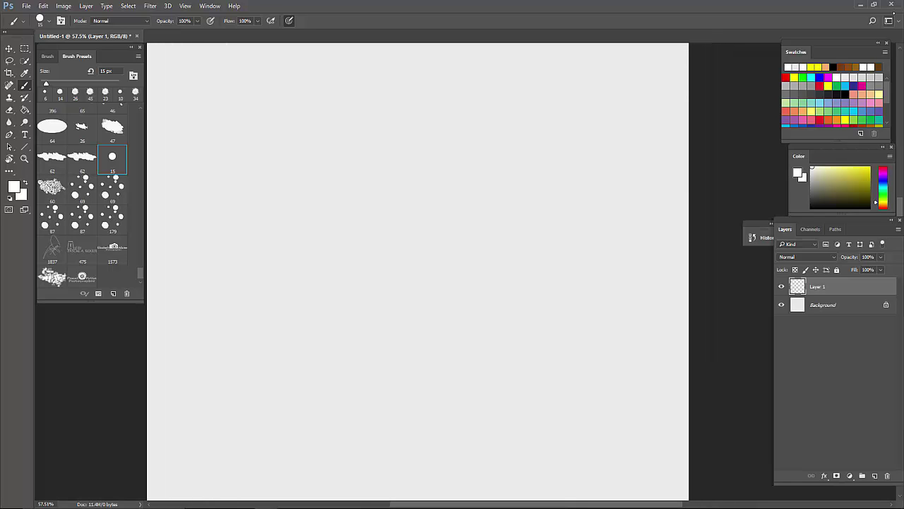
right_click(435, 97)
click(448, 93)
mouse_move(845, 185)
mouse_down()
mouse_move(854, 160)
mouse_move(893, 262)
mouse_up()
mouse_move(883, 206)
mouse_down()
mouse_move(891, 204)
mouse_move(856, 182)
mouse_move(863, 180)
mouse_move(858, 169)
mouse_up()
click(883, 205)
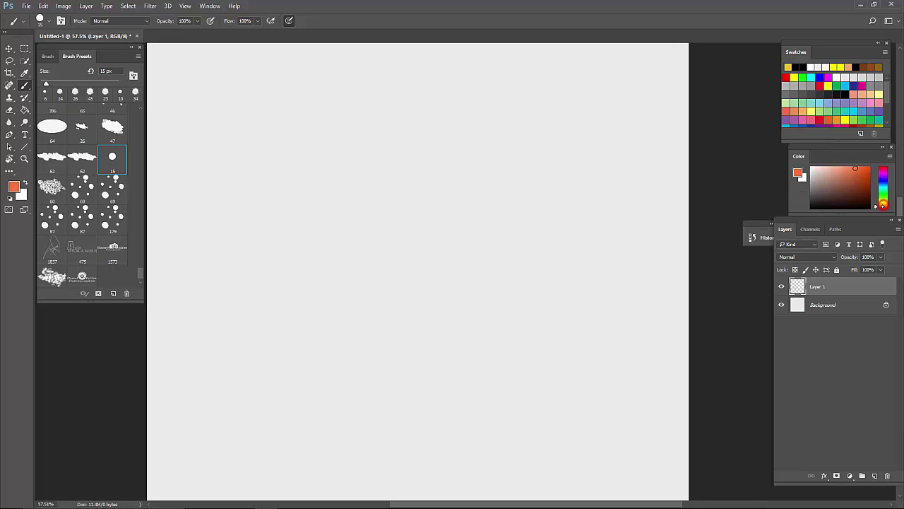
drag(856, 173, 862, 171)
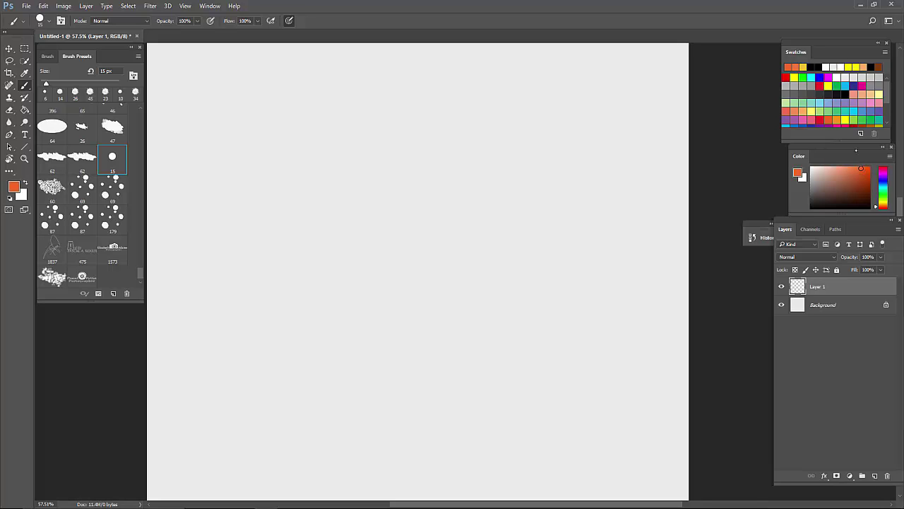
drag(860, 180, 870, 178)
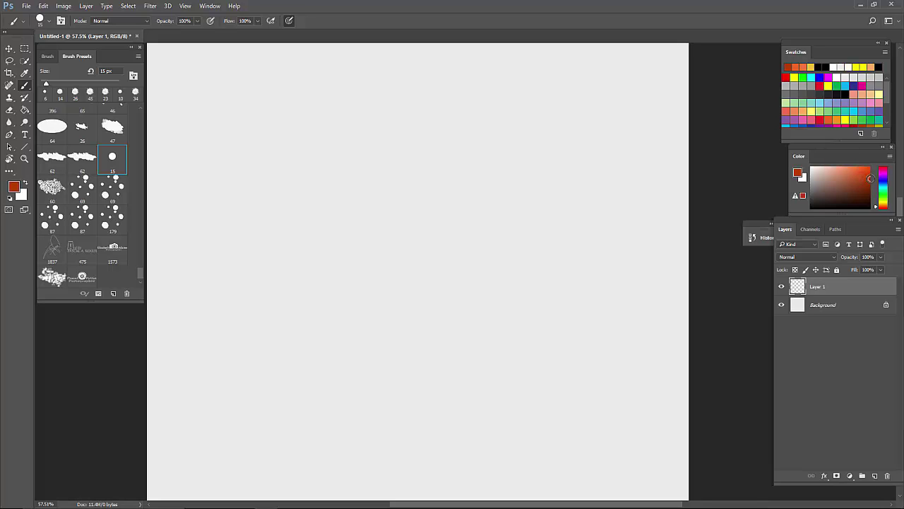
Reduce the brush size to 9 px
right_click(430, 116)
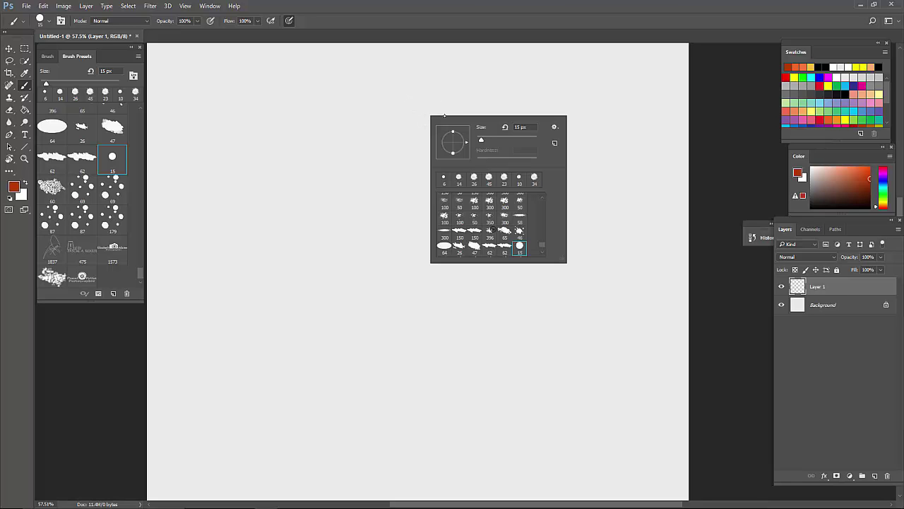
drag(483, 128, 479, 130)
click(480, 93)
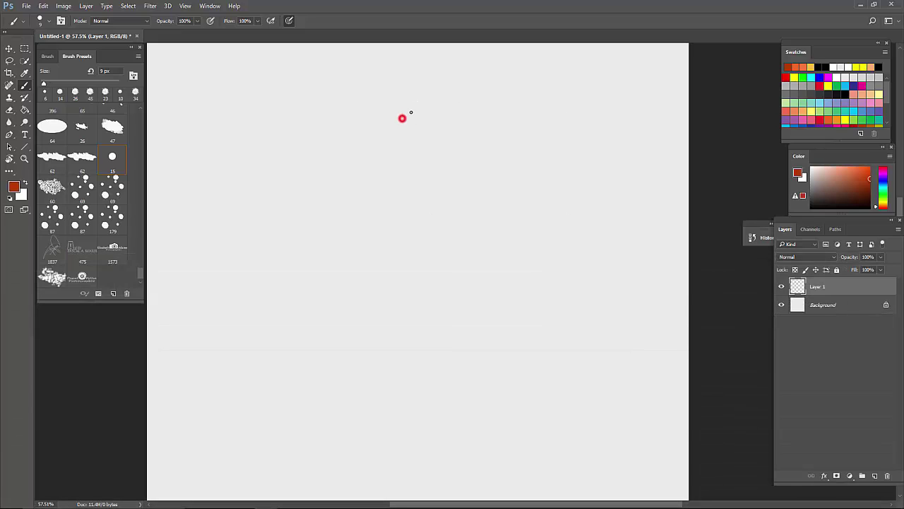
Sketch loose ovals for the head near the canvas top, with light gesture lines for the neck, shoulders, torso and arms below
mouse_move(406, 115)
mouse_down()
mouse_move(414, 141)
mouse_move(406, 134)
mouse_move(439, 131)
mouse_up()
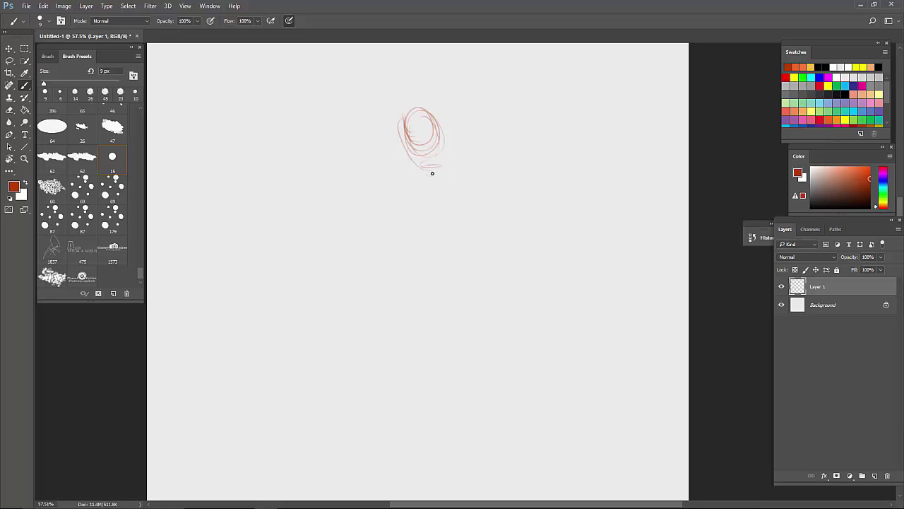
mouse_move(415, 134)
mouse_down()
mouse_move(405, 250)
mouse_move(339, 406)
mouse_up()
mouse_move(420, 212)
mouse_down()
mouse_move(457, 212)
mouse_move(496, 233)
mouse_move(445, 245)
mouse_move(460, 291)
mouse_up()
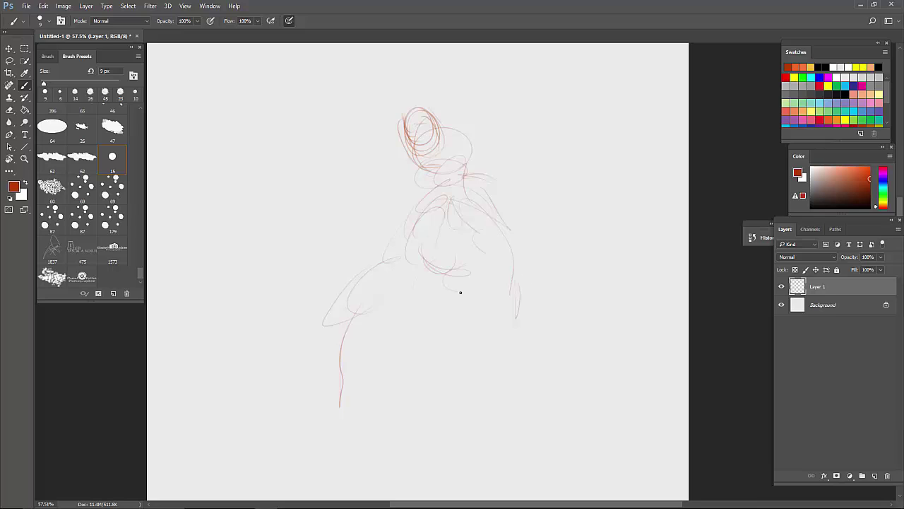
Sketch the waist, hips and folded legs with loose curved strokes below the figure's torso
drag(453, 329, 422, 385)
drag(411, 348, 405, 383)
drag(385, 354, 357, 418)
drag(265, 425, 339, 361)
drag(531, 303, 502, 415)
drag(395, 417, 506, 414)
scroll(402, 318, down, 2)
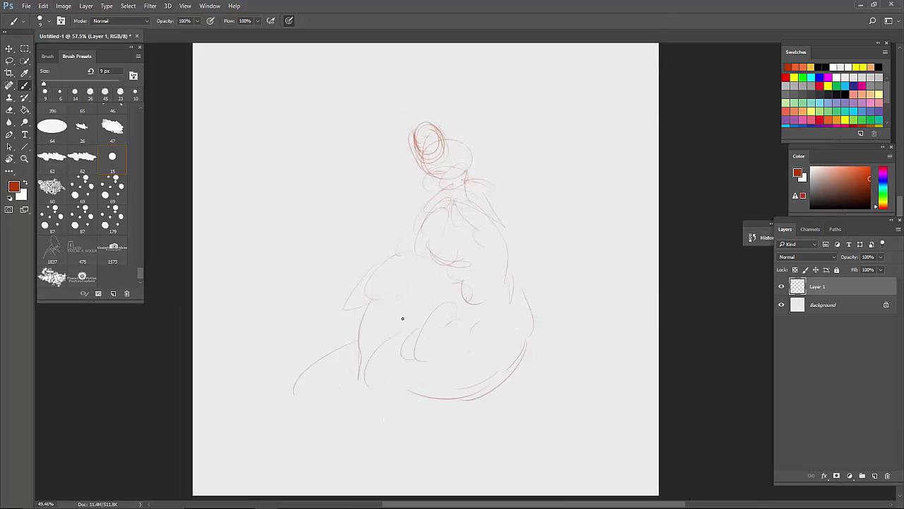
scroll(402, 319, up, 2)
drag(455, 438, 524, 492)
drag(316, 401, 445, 498)
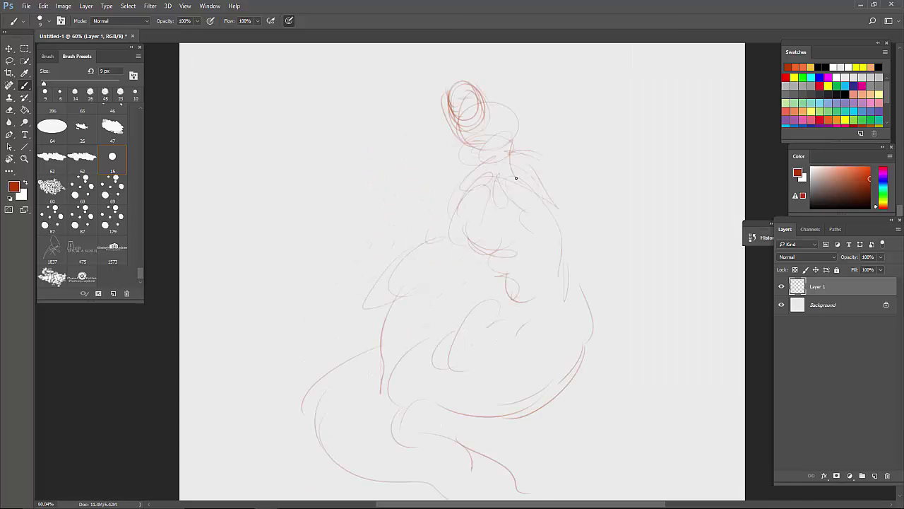
Rough in the headdress above the head and tall wing-like shapes behind the back, reinforcing the underside of the hips
drag(449, 75, 547, 83)
drag(590, 129, 619, 384)
mouse_move(604, 170)
mouse_down()
mouse_move(653, 126)
mouse_move(651, 385)
mouse_move(582, 424)
mouse_up()
drag(575, 179, 549, 268)
mouse_move(569, 392)
mouse_down()
mouse_move(381, 396)
mouse_move(376, 405)
mouse_up()
drag(459, 437, 479, 458)
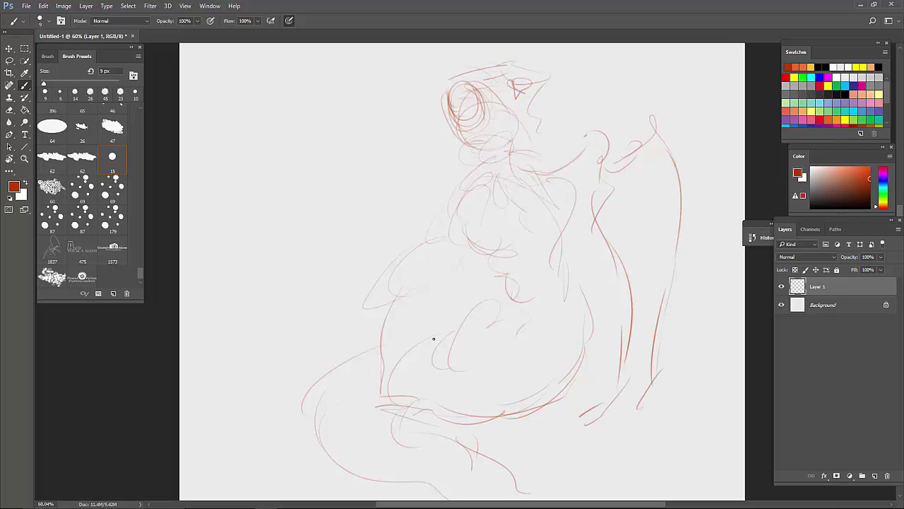
Add firmer gesture lines to the knee, headdress, chest and front arm of the rough figure
drag(427, 344, 329, 385)
drag(336, 423, 321, 463)
drag(454, 147, 461, 72)
mouse_move(506, 144)
mouse_down()
mouse_move(548, 149)
mouse_move(538, 174)
mouse_up()
drag(481, 184, 458, 252)
mouse_move(427, 246)
mouse_down()
mouse_move(390, 316)
mouse_move(303, 362)
mouse_up()
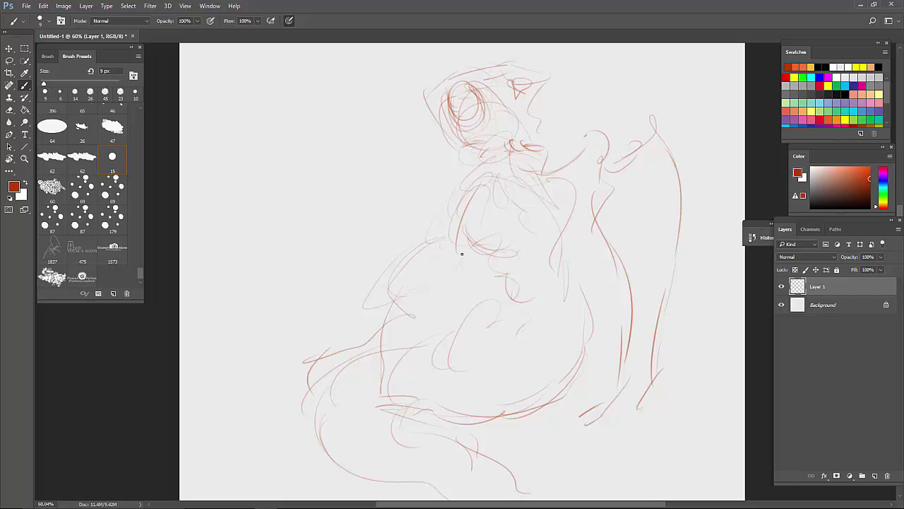
drag(494, 201, 459, 290)
drag(462, 256, 413, 304)
drag(534, 255, 496, 293)
scroll(677, 270, down, 3)
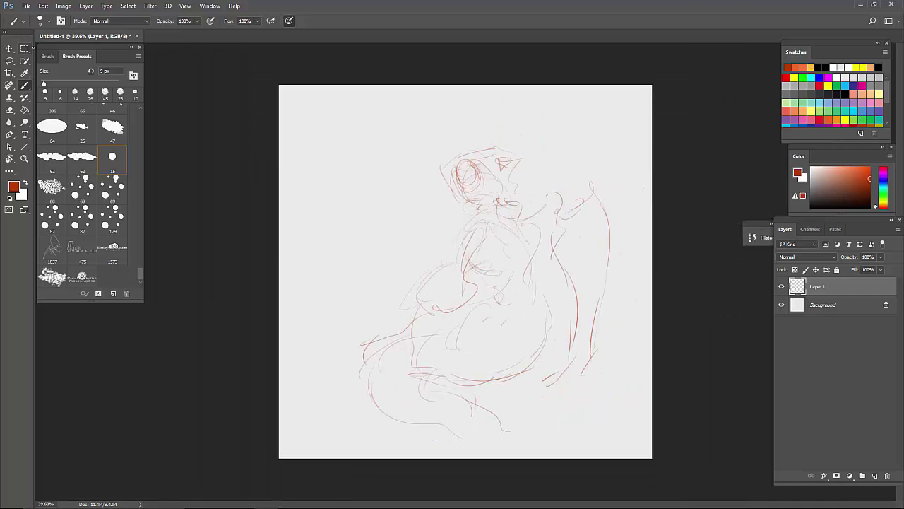
Scale the sketch on Layer 1 down with Free Transform to about 84% width and 79% height
key(w)
key(b)
click(42, 6)
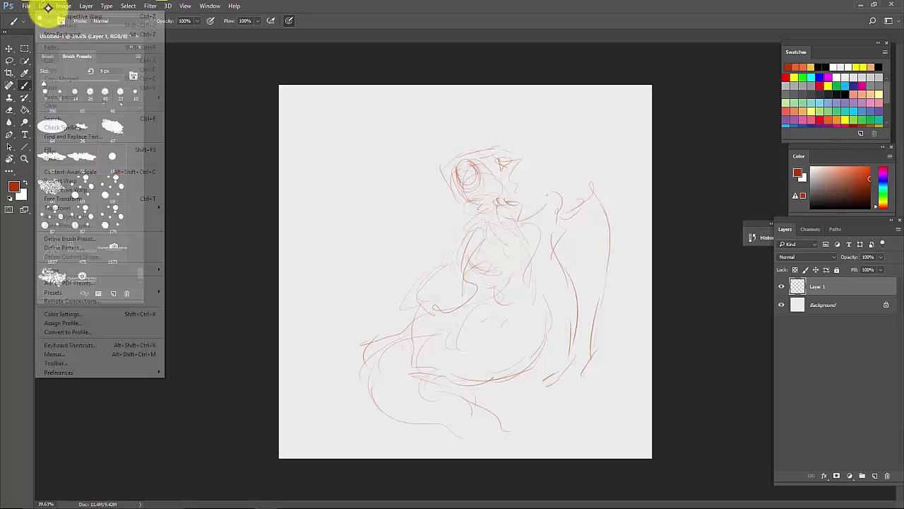
click(82, 195)
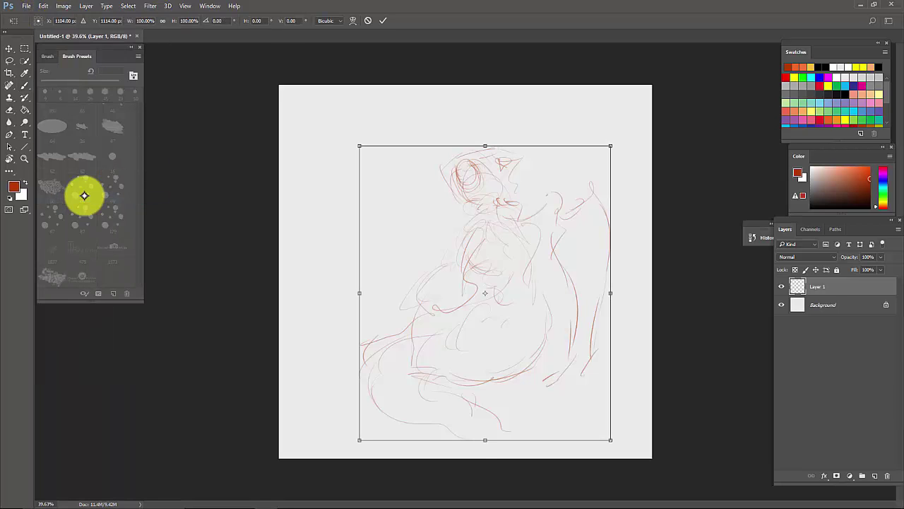
drag(611, 439, 571, 378)
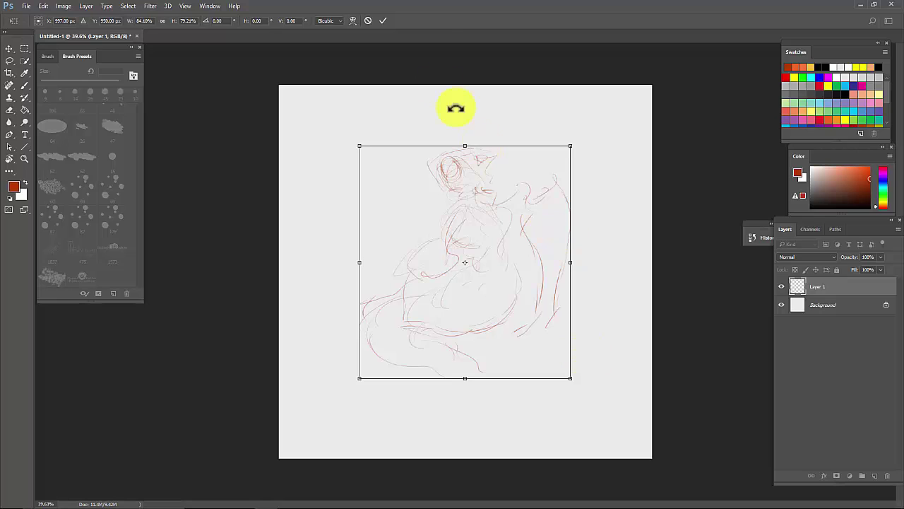
click(383, 21)
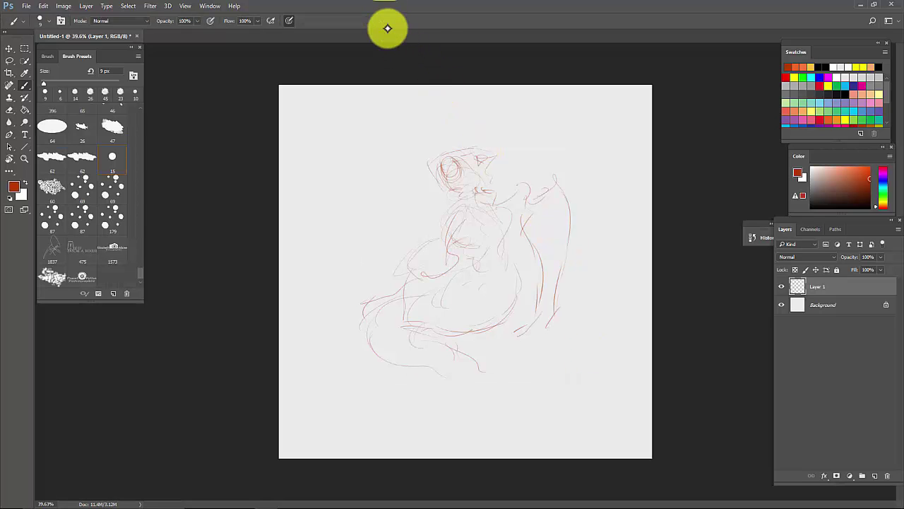
Add a new empty layer above the rough sketch layer
scroll(388, 29, up, 6)
scroll(388, 29, down, 4)
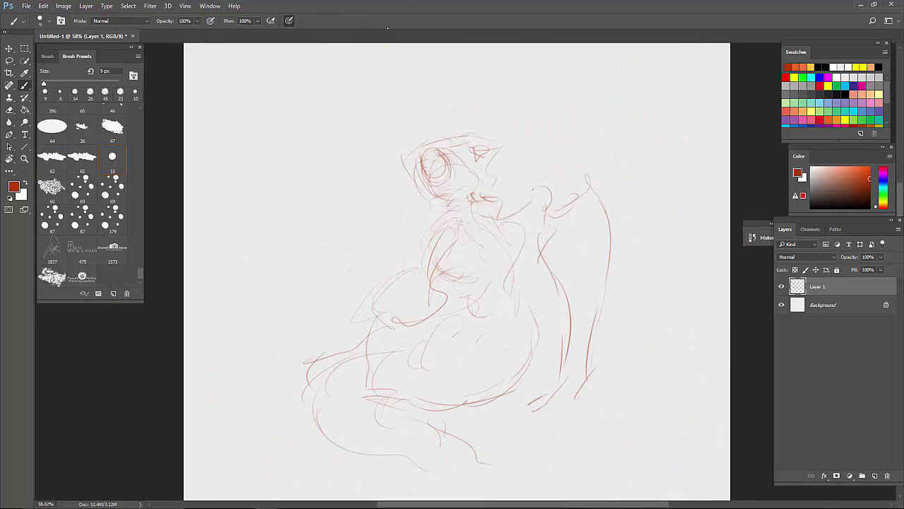
scroll(387, 28, down, 2)
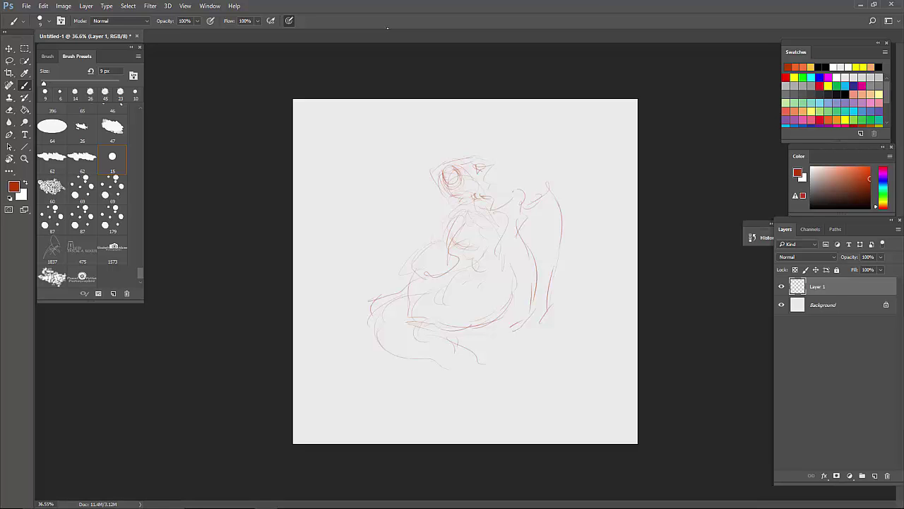
click(875, 476)
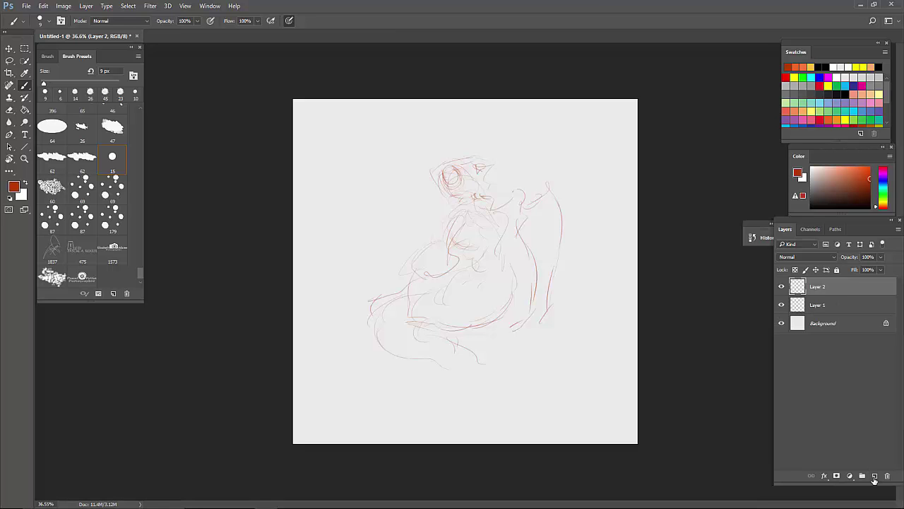
scroll(875, 479, up, 10)
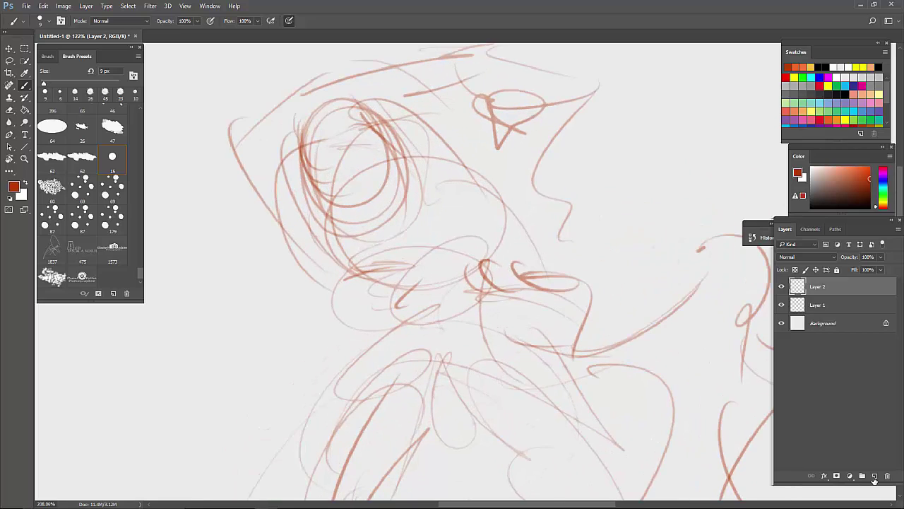
Lower the opacity of Layer 1 to 59% so the rough sketch serves as a faint guide
click(852, 304)
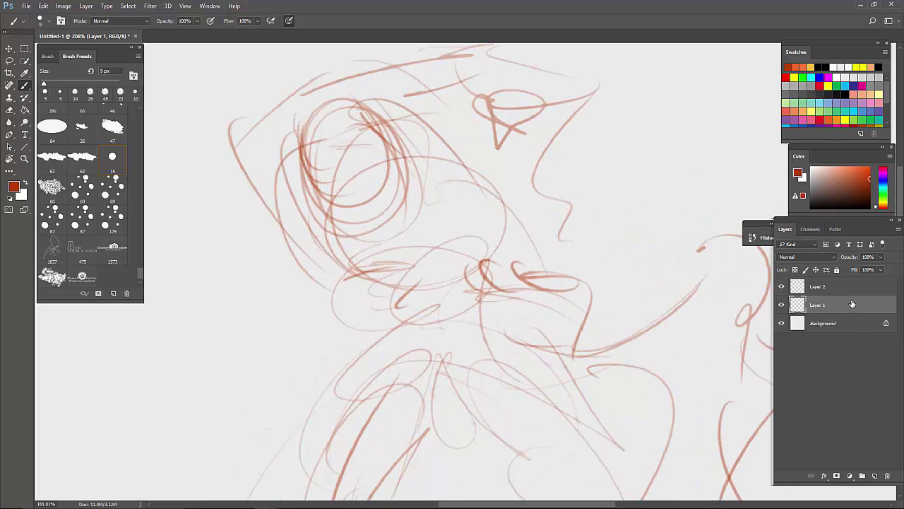
scroll(852, 303, down, 5)
click(881, 257)
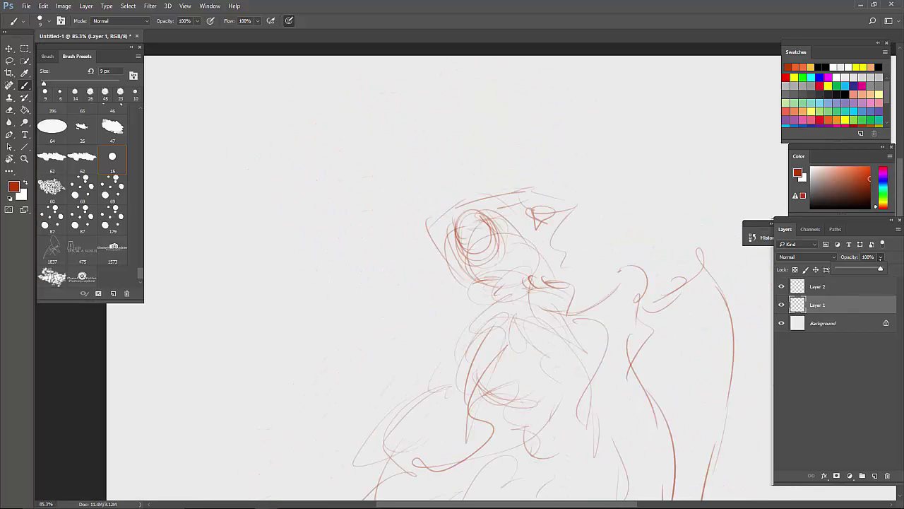
click(880, 258)
scroll(833, 225, down, 5)
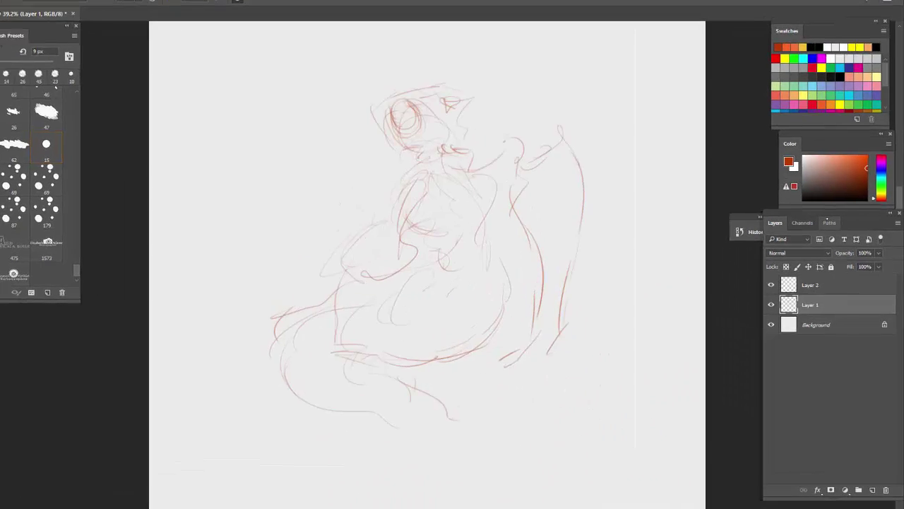
click(869, 233)
drag(873, 250, 819, 252)
drag(875, 249, 786, 261)
drag(846, 256, 823, 264)
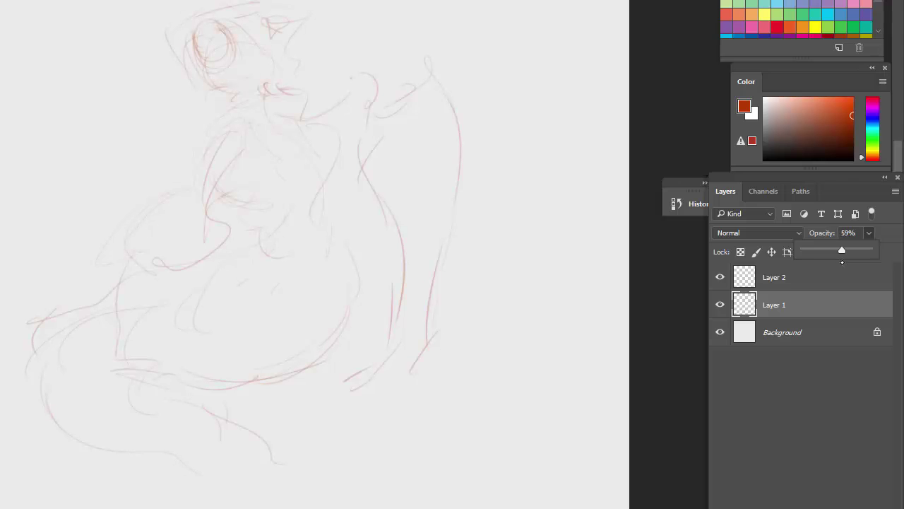
On Layer 2, draw the face profile over the faint guide, from the forehead past the nose and lips to the chin
click(828, 280)
scroll(831, 282, up, 6)
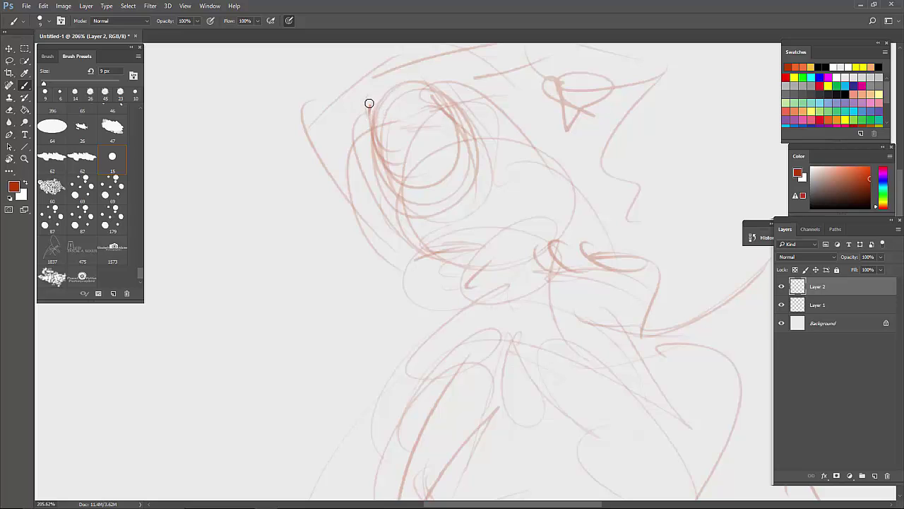
right_click(369, 103)
click(378, 92)
drag(373, 97, 374, 111)
mouse_move(381, 168)
mouse_down()
mouse_move(376, 145)
mouse_move(377, 185)
mouse_up()
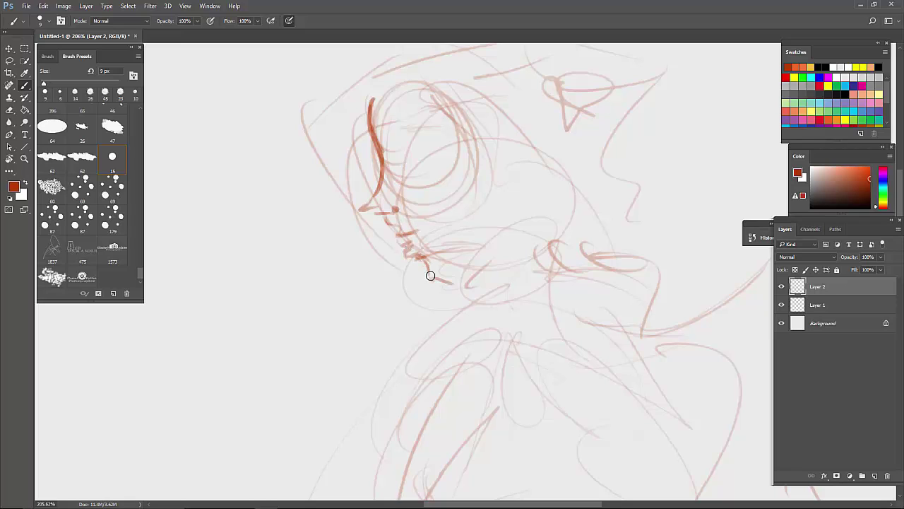
drag(477, 269, 505, 288)
scroll(435, 175, up, 1)
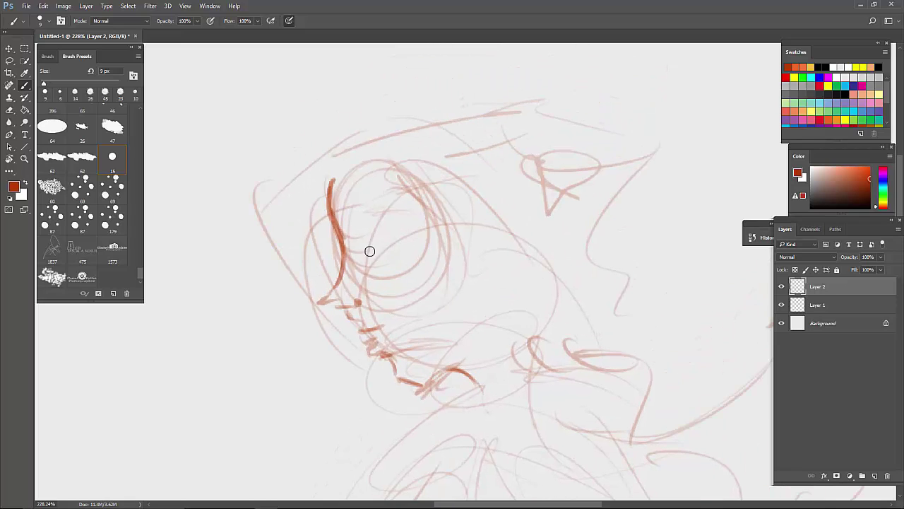
Draw the eye and brow, plus the hairline, ear and neck contours of the head
mouse_move(361, 219)
mouse_down()
mouse_move(395, 248)
mouse_move(363, 265)
mouse_move(361, 245)
mouse_move(357, 263)
mouse_move(375, 261)
mouse_move(358, 246)
mouse_move(383, 249)
mouse_move(371, 251)
mouse_move(385, 269)
mouse_up()
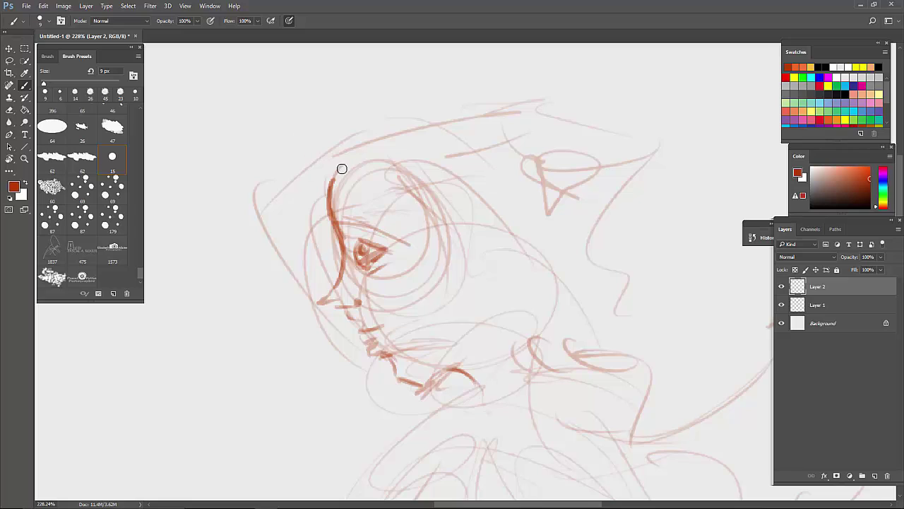
mouse_move(332, 184)
mouse_down()
mouse_move(365, 183)
mouse_move(355, 184)
mouse_move(431, 210)
mouse_move(473, 257)
mouse_move(478, 294)
mouse_move(504, 315)
mouse_move(489, 395)
mouse_up()
drag(515, 339, 459, 444)
drag(503, 407, 449, 444)
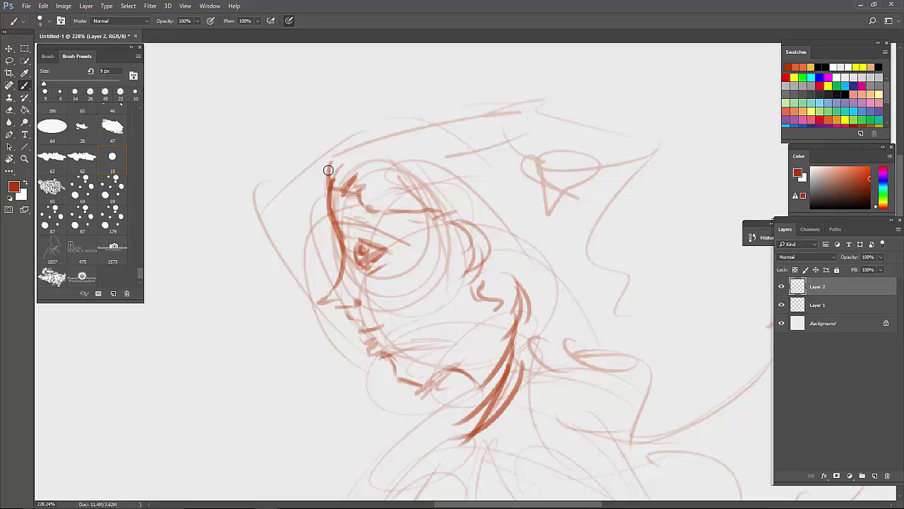
Draw the swept-back hair on top of the head and the wavy hair outline down to the nape
drag(329, 185, 356, 137)
mouse_move(289, 161)
mouse_down()
mouse_move(360, 110)
mouse_move(426, 113)
mouse_move(433, 82)
mouse_up()
drag(438, 92, 515, 79)
scroll(529, 90, down, 3)
mouse_move(385, 157)
mouse_down()
mouse_move(501, 159)
mouse_move(450, 171)
mouse_up()
mouse_move(509, 168)
mouse_down()
mouse_move(455, 195)
mouse_move(541, 212)
mouse_up()
drag(499, 221, 458, 226)
mouse_move(373, 197)
mouse_down()
mouse_move(414, 204)
mouse_move(452, 241)
mouse_up()
mouse_move(445, 225)
mouse_down()
mouse_move(482, 331)
mouse_move(457, 362)
mouse_up()
right_click(469, 295)
click(469, 296)
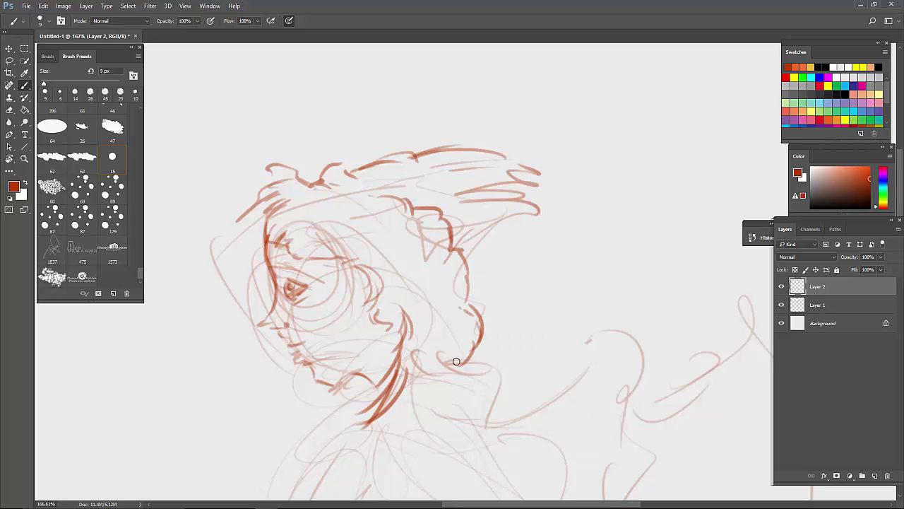
Reduce the brush size to 6 px and refine the nose, lips, chin and jaw of the profile
right_click(327, 295)
click(379, 319)
click(349, 224)
mouse_move(232, 327)
mouse_down()
mouse_move(311, 309)
mouse_move(301, 330)
mouse_move(353, 318)
mouse_move(339, 353)
mouse_move(367, 364)
mouse_move(364, 392)
mouse_move(389, 416)
mouse_move(378, 397)
mouse_move(542, 450)
mouse_up()
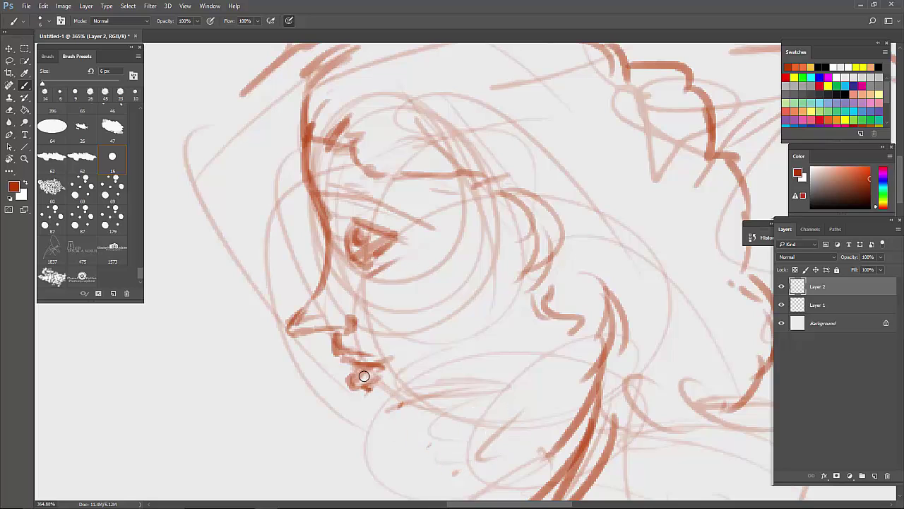
drag(367, 390, 407, 424)
mouse_move(398, 406)
mouse_down()
mouse_move(392, 428)
mouse_move(473, 408)
mouse_move(523, 415)
mouse_up()
mouse_move(477, 423)
mouse_down()
mouse_move(561, 473)
mouse_move(528, 445)
mouse_up()
Draw the chest, shoulder and upper arm contours below the neck, following the faint guide
scroll(494, 369, down, 5)
scroll(493, 369, up, 3)
scroll(493, 369, up, 2)
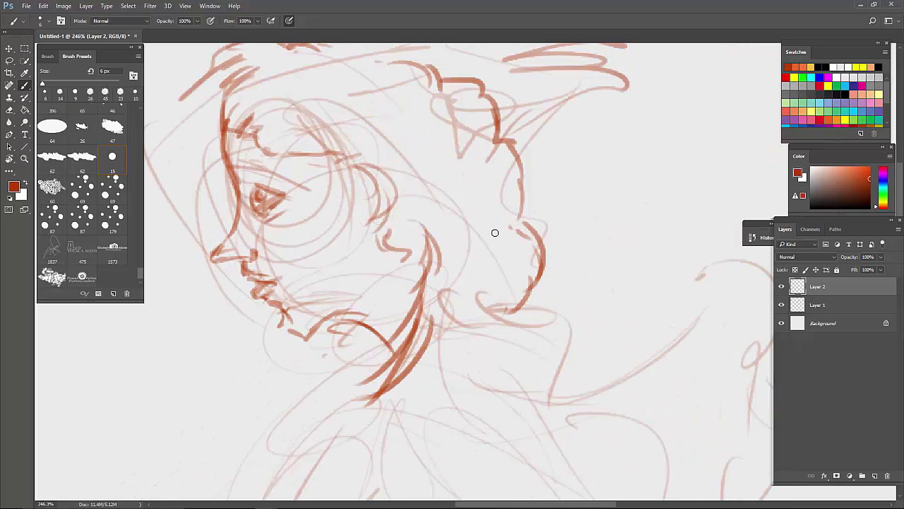
scroll(624, 232, down, 5)
scroll(625, 233, up, 4)
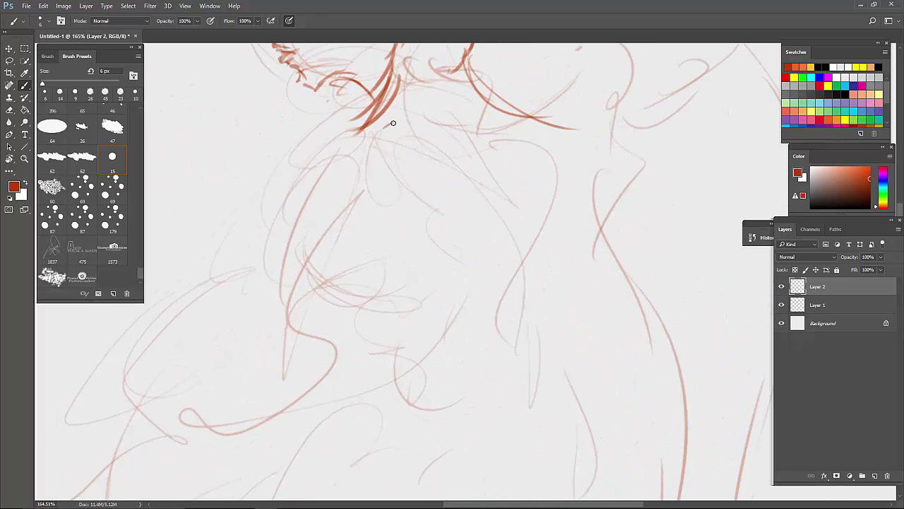
mouse_move(393, 123)
mouse_down()
mouse_move(342, 158)
mouse_move(255, 286)
mouse_up()
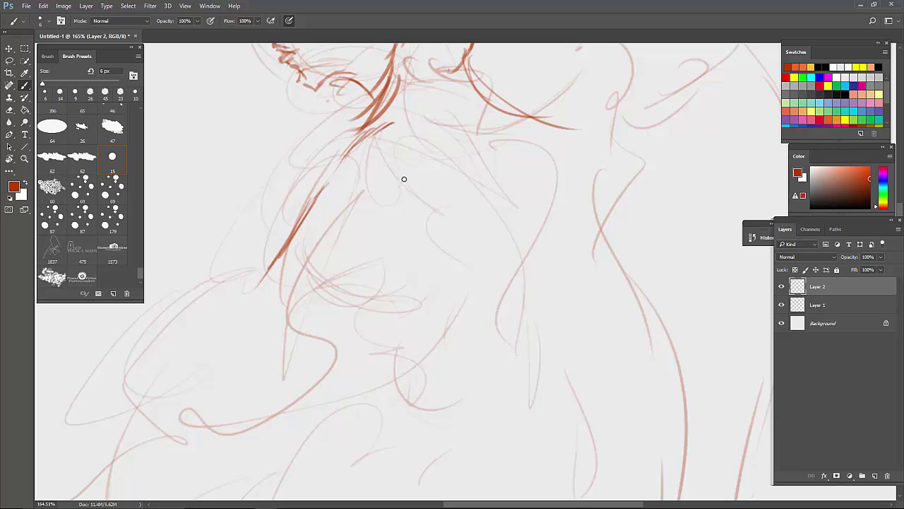
drag(401, 173, 438, 161)
drag(405, 178, 287, 309)
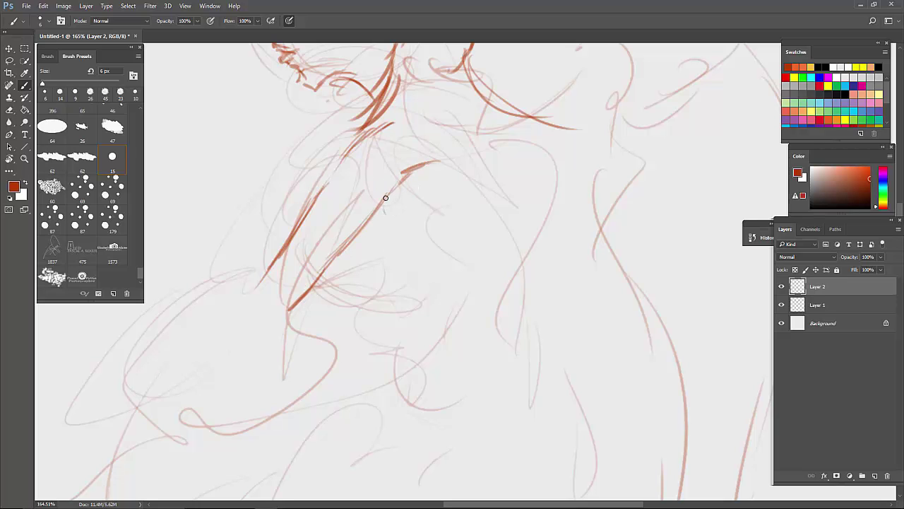
drag(399, 249, 440, 245)
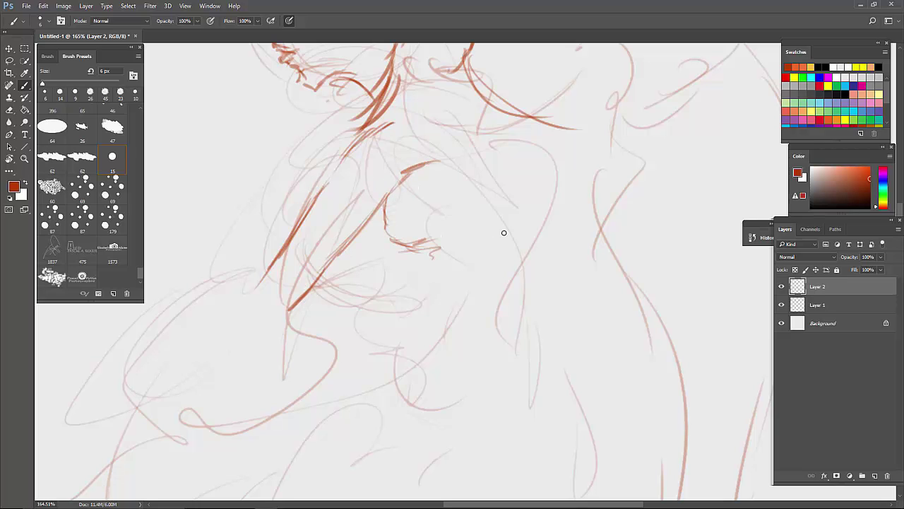
Draw the figure's back from beneath the shoulder through the waist to the hip
scroll(503, 233, up, 1)
drag(351, 233, 378, 250)
mouse_move(360, 257)
mouse_down()
mouse_move(428, 253)
mouse_move(375, 264)
mouse_move(384, 267)
mouse_move(373, 248)
mouse_up()
key(ctrl+0)
scroll(381, 240, up, 9)
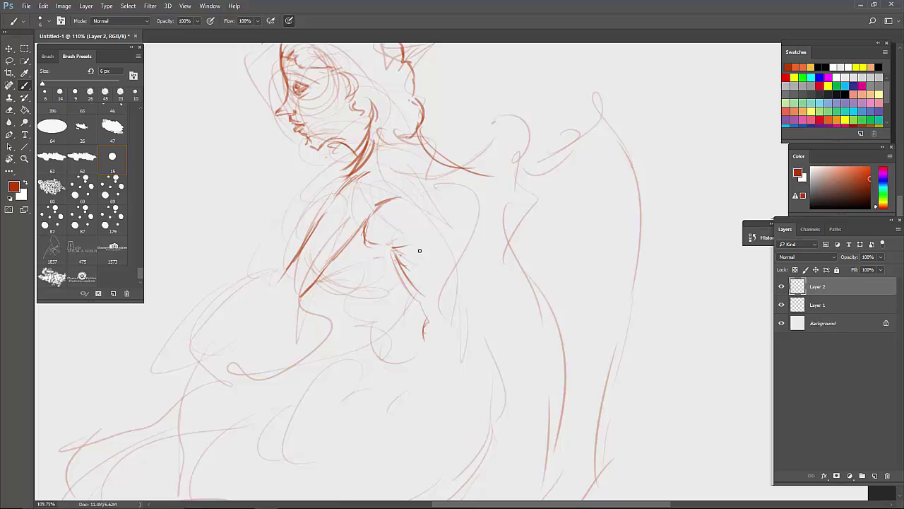
drag(428, 349, 406, 419)
Draw long hair strands flowing back from the nape, ending in spiral curls behind the figure
drag(426, 109, 545, 165)
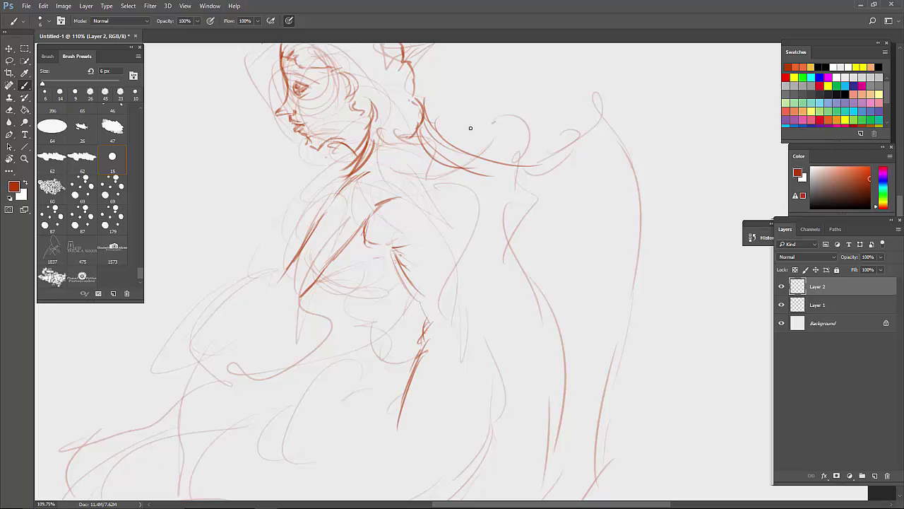
drag(470, 136, 560, 135)
scroll(529, 69, down, 4)
scroll(418, 212, up, 9)
drag(383, 194, 497, 169)
mouse_move(416, 198)
mouse_down()
mouse_move(430, 241)
mouse_move(414, 235)
mouse_move(432, 320)
mouse_move(505, 331)
mouse_up()
key(ctrl+0)
scroll(537, 188, up, 3)
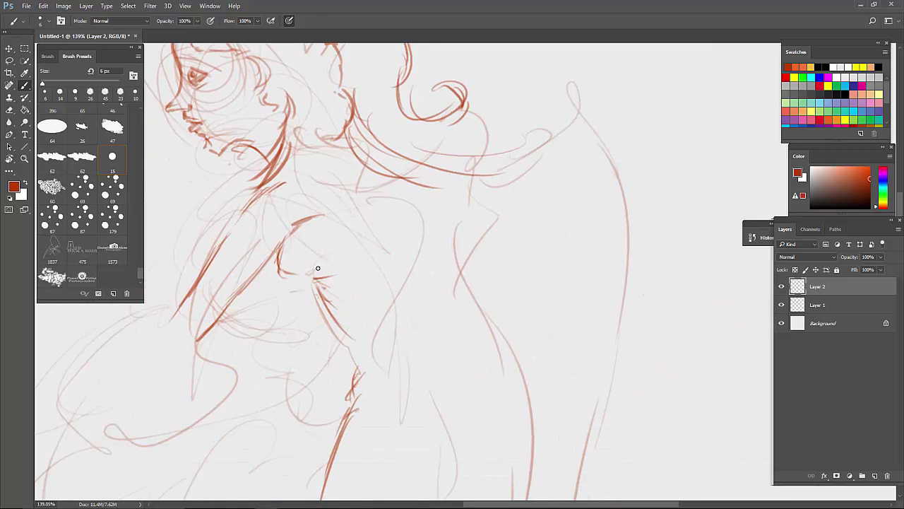
mouse_move(427, 190)
mouse_down()
mouse_move(414, 242)
mouse_move(443, 313)
mouse_move(460, 216)
mouse_move(591, 304)
mouse_up()
key(ctrl+0)
scroll(545, 188, up, 3)
Draw the long thigh contour from the hip out to the bent knee and around into the lower leg
mouse_move(483, 86)
mouse_down()
mouse_move(443, 197)
mouse_move(362, 227)
mouse_up()
mouse_move(445, 208)
mouse_down()
mouse_move(290, 216)
mouse_move(176, 332)
mouse_move(190, 409)
mouse_up()
mouse_move(180, 313)
mouse_down()
mouse_move(345, 422)
mouse_move(393, 438)
mouse_up()
key(ctrl+0)
scroll(474, 380, up, 6)
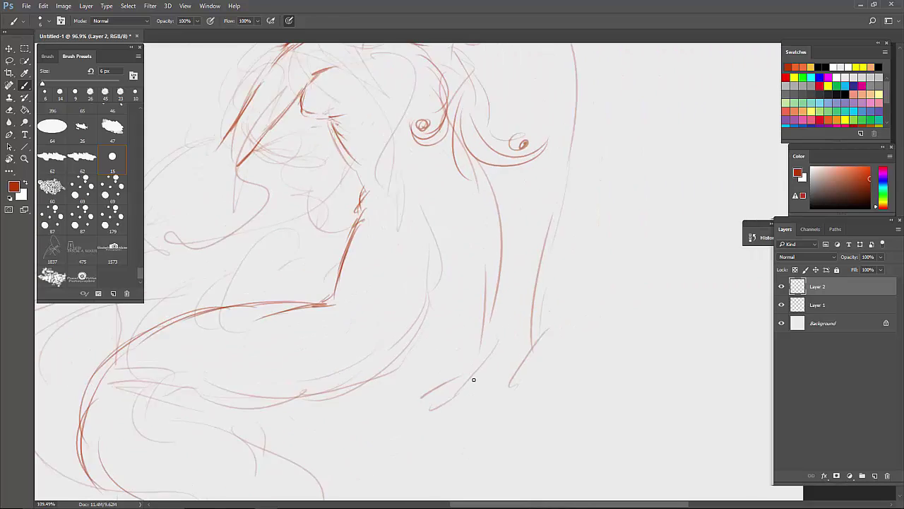
Draw the arched top of a wing behind the shoulder and its long edge running down behind the back
scroll(474, 171, down, 2)
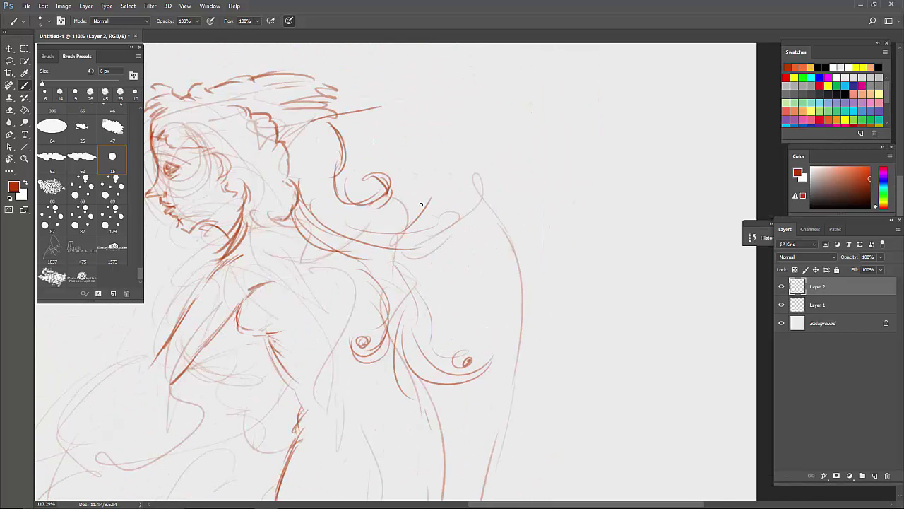
drag(404, 244, 453, 162)
drag(434, 238, 566, 214)
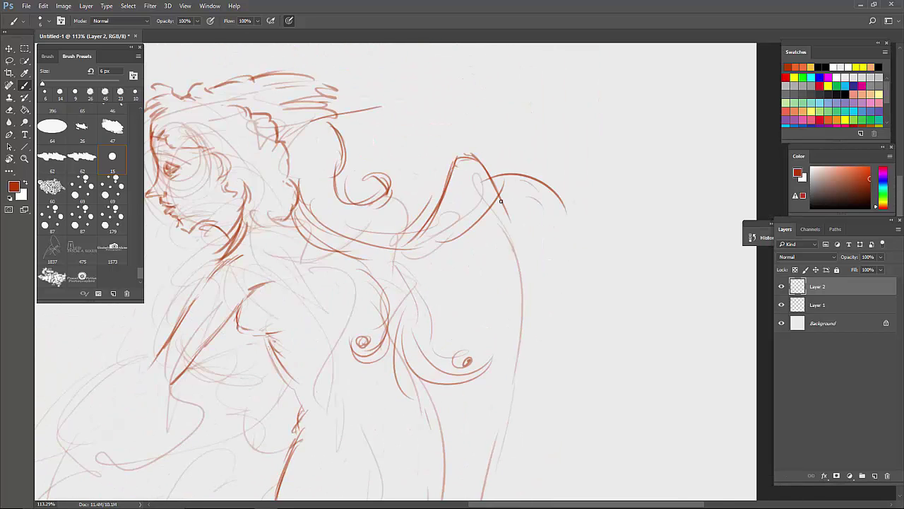
drag(514, 236, 536, 424)
drag(527, 336, 519, 479)
Draw the rounded buttock curve from the hip and carry it forward along the underside of the thigh
scroll(517, 486, down, 4)
scroll(447, 313, up, 4)
mouse_move(452, 305)
mouse_down()
mouse_move(412, 407)
mouse_move(437, 359)
mouse_move(368, 474)
mouse_up()
drag(368, 401, 263, 468)
mouse_move(365, 428)
mouse_down()
mouse_move(261, 455)
mouse_move(304, 454)
mouse_move(207, 469)
mouse_up()
drag(293, 471, 110, 433)
drag(211, 474, 118, 456)
Draw the upper and lower contours of the folded lower leg from below the thigh back to the ankle
scroll(198, 462, down, 4)
scroll(520, 350, up, 5)
scroll(148, 372, up, 3)
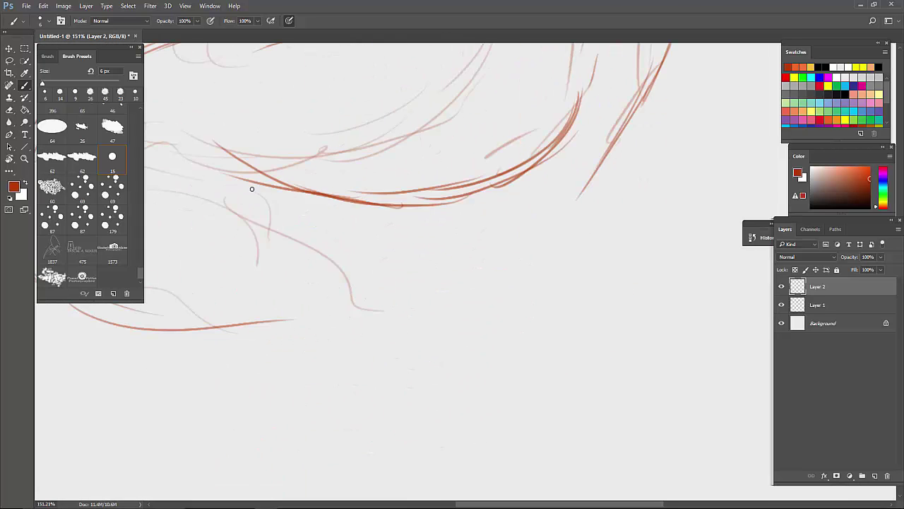
mouse_move(250, 188)
mouse_down()
mouse_move(236, 202)
mouse_move(482, 390)
mouse_up()
scroll(369, 236, down, 3)
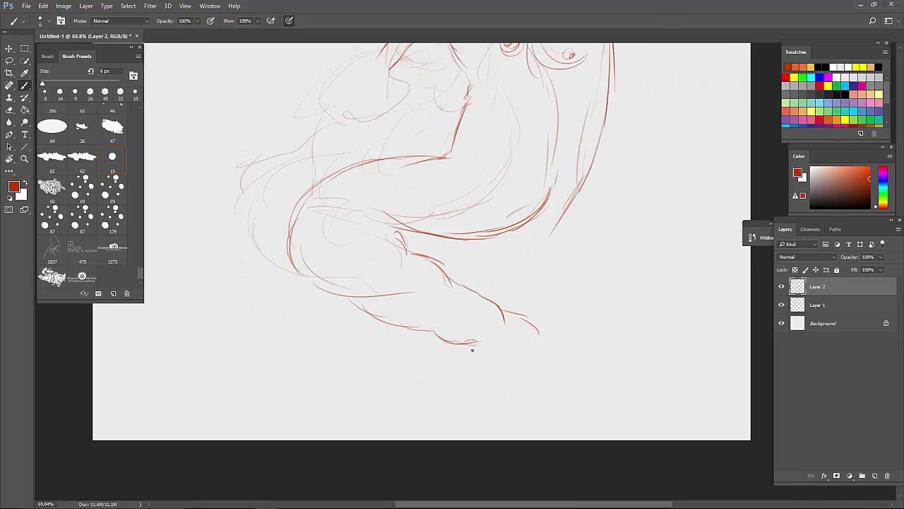
Draw a long S-shaped curve sweeping forward beneath the foot and reinforce the lower leg's underside from knee to ankle
drag(454, 385, 181, 322)
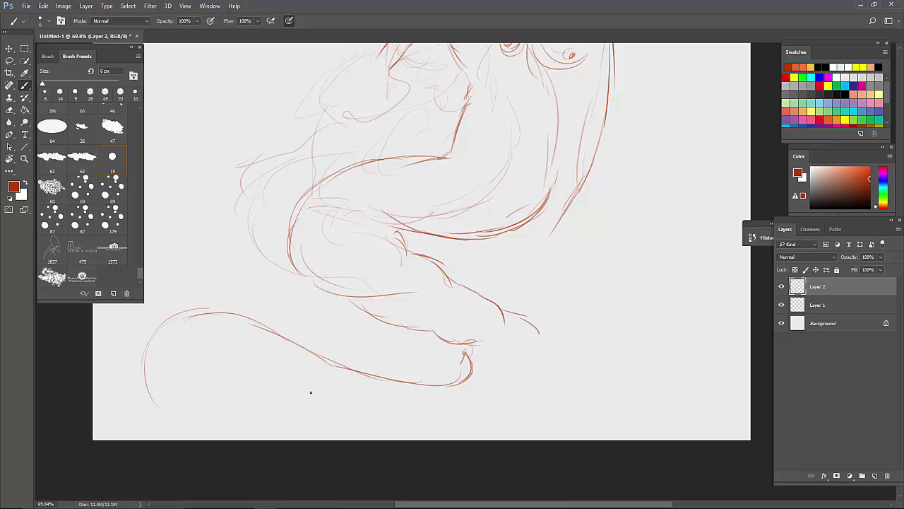
scroll(311, 393, down, 5)
scroll(311, 392, up, 7)
scroll(311, 392, down, 2)
mouse_move(291, 269)
mouse_down()
mouse_move(332, 306)
mouse_move(373, 315)
mouse_up()
drag(390, 334, 440, 340)
drag(439, 346, 478, 344)
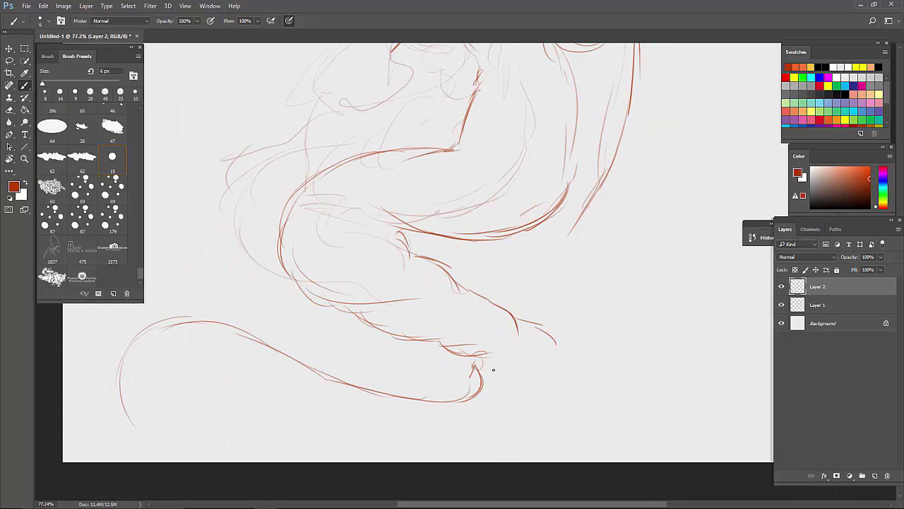
Scale the Layer 2 drawing down to about 74% width and 70% height, placing it over the upper part of the rough
scroll(586, 256, down, 4)
scroll(585, 256, up, 2)
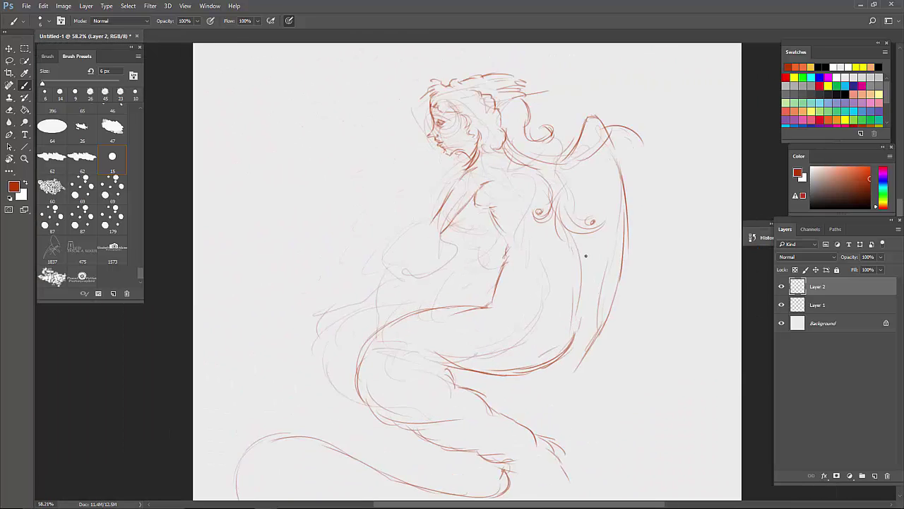
scroll(586, 256, down, 2)
scroll(586, 255, up, 3)
scroll(586, 255, down, 2)
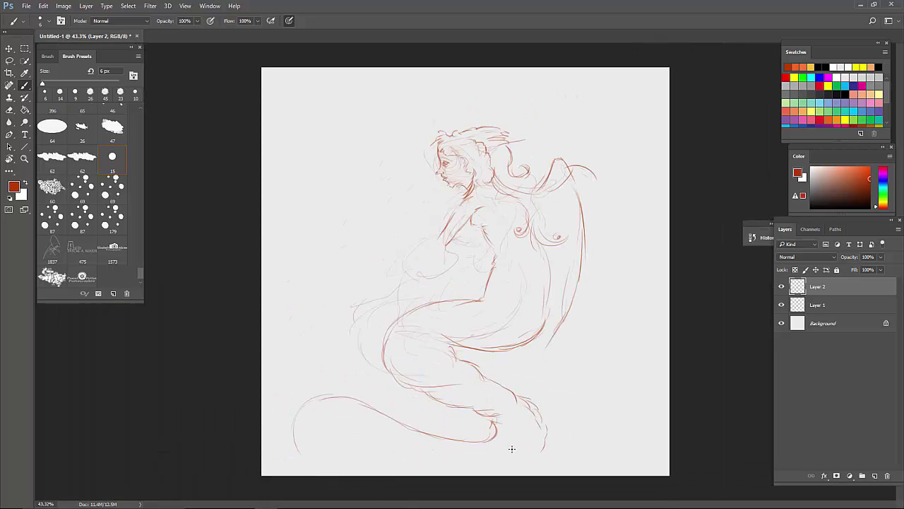
click(43, 6)
click(70, 196)
drag(602, 463, 526, 413)
drag(491, 234, 526, 243)
drag(562, 413, 554, 368)
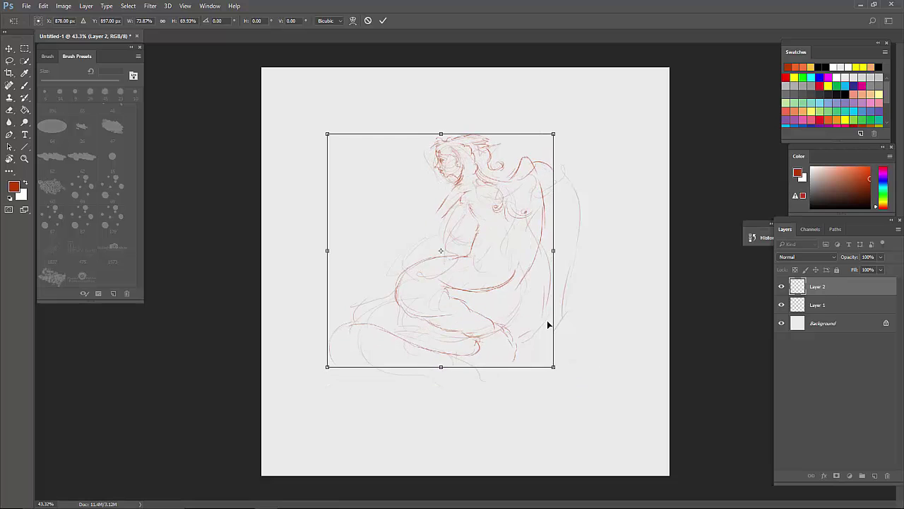
key(Return)
With the brush, draw the arm's outer contour from the neck and shoulder down to the wrist above the knee
key(b)
scroll(519, 135, up, 5)
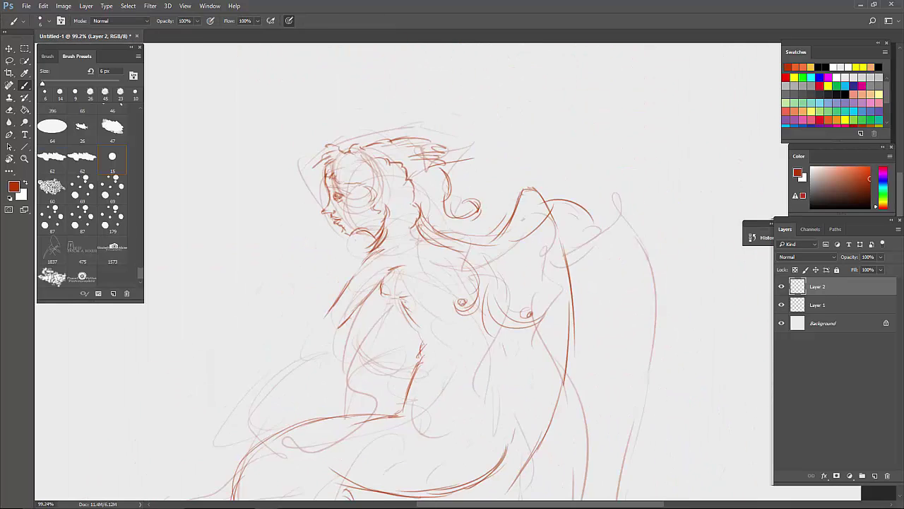
scroll(352, 201, up, 3)
drag(315, 222, 267, 301)
drag(372, 170, 280, 265)
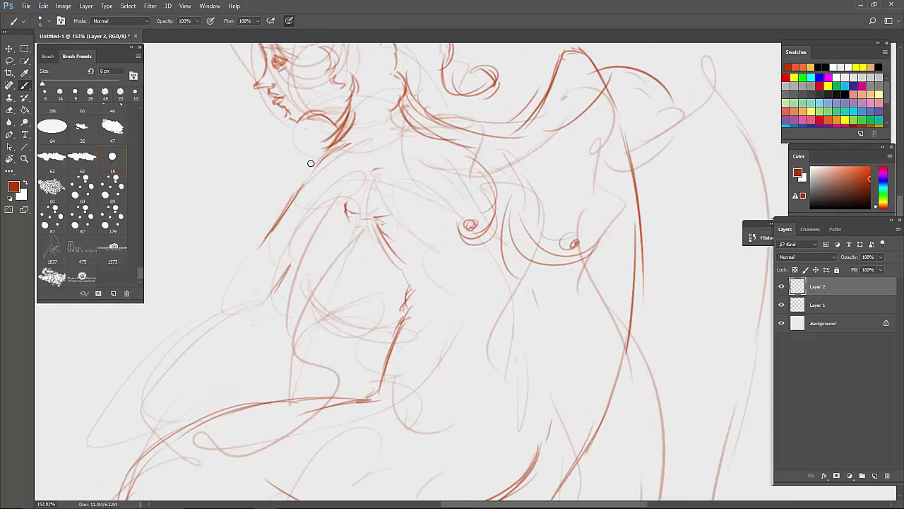
drag(308, 182, 265, 240)
drag(336, 148, 252, 297)
drag(216, 342, 125, 454)
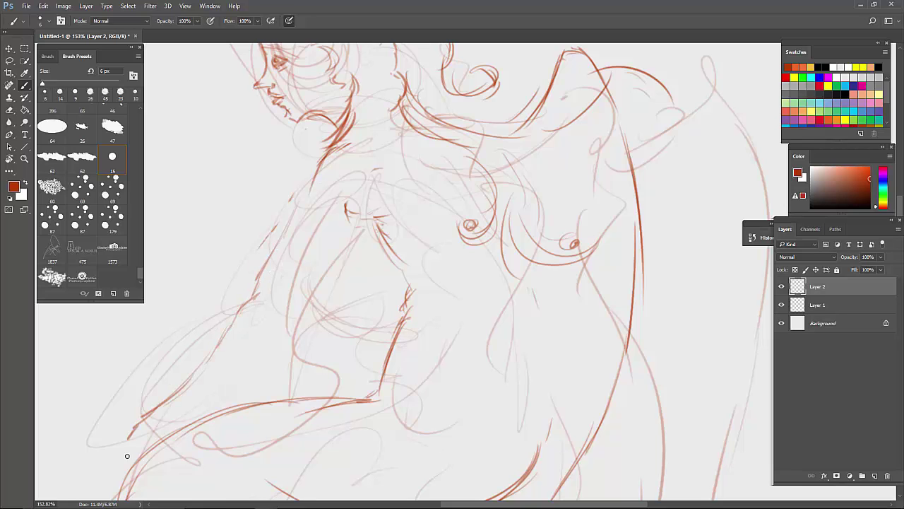
Draw the hand resting on the knee and the lower contour of the forearm
scroll(125, 454, up, 5)
mouse_move(304, 178)
mouse_down()
mouse_move(244, 270)
mouse_move(237, 444)
mouse_up()
mouse_move(258, 361)
mouse_down()
mouse_move(280, 416)
mouse_move(272, 346)
mouse_up()
mouse_move(265, 315)
mouse_down()
mouse_move(308, 361)
mouse_move(291, 318)
mouse_move(317, 236)
mouse_up()
mouse_move(304, 307)
mouse_down()
mouse_move(331, 242)
mouse_move(427, 161)
mouse_up()
scroll(494, 91, down, 1)
Undo the last forearm strokes and redraw the forearm's upper contour from the wrist to the elbow
mouse_move(224, 294)
mouse_down()
mouse_move(400, 169)
mouse_move(431, 127)
mouse_up()
scroll(372, 105, down, 1)
key(ctrl+alt+z)
key(ctrl+alt+z)
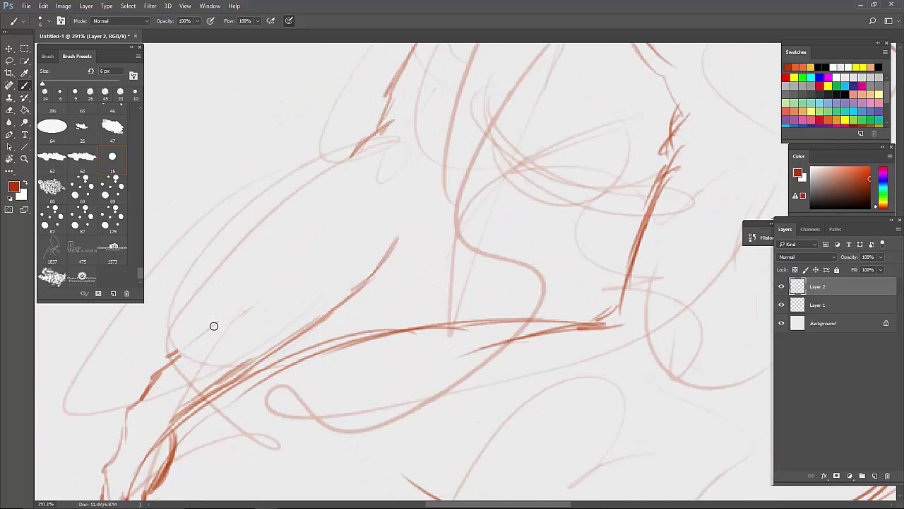
drag(214, 326, 301, 252)
mouse_move(325, 216)
mouse_down()
mouse_move(382, 182)
mouse_move(223, 312)
mouse_up()
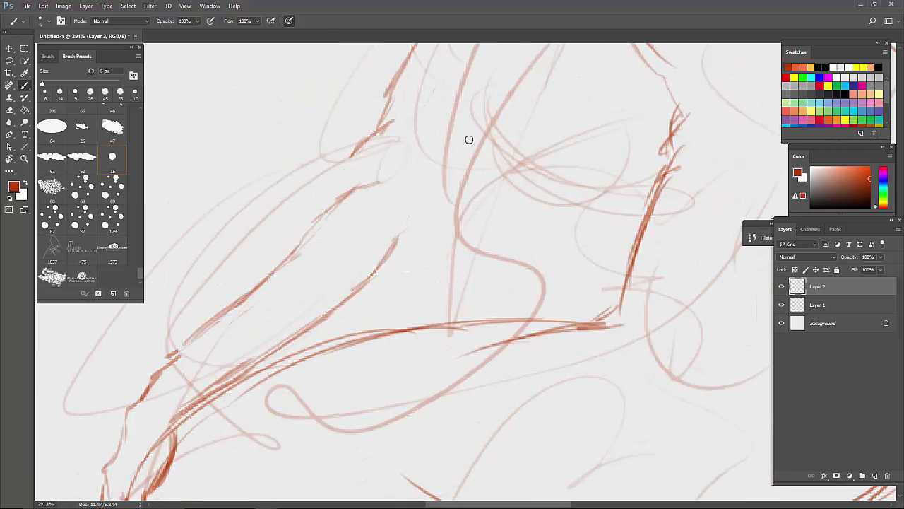
Draw the upper arm's inner contour from armpit to elbow and remove the rough outer contour below the neck
scroll(469, 139, down, 4)
drag(338, 331, 460, 177)
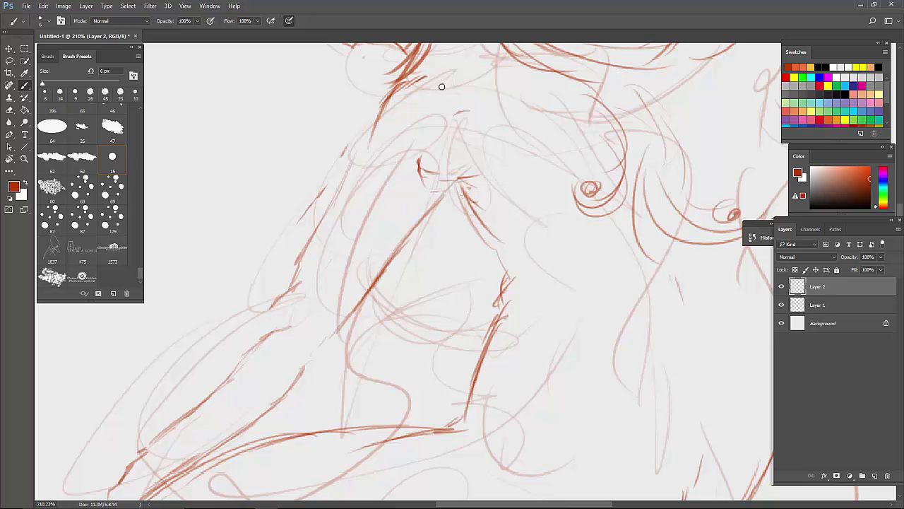
drag(412, 93, 278, 304)
scroll(463, 87, down, 10)
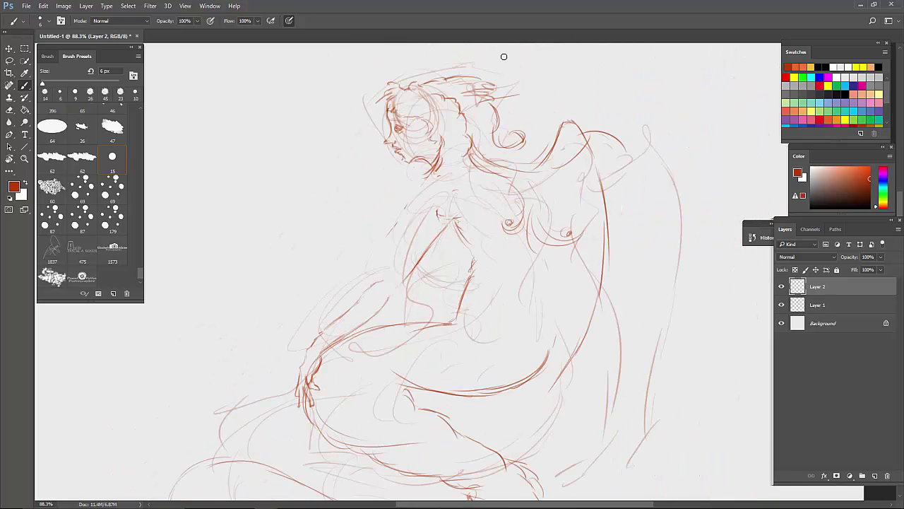
Draw the small breast curve below the armpit and strengthen the torso contour down to the waist
scroll(505, 56, up, 14)
mouse_move(383, 178)
mouse_down()
mouse_move(383, 215)
mouse_move(397, 230)
mouse_move(465, 239)
mouse_move(476, 313)
mouse_move(436, 454)
mouse_up()
scroll(437, 455, down, 6)
scroll(437, 454, up, 3)
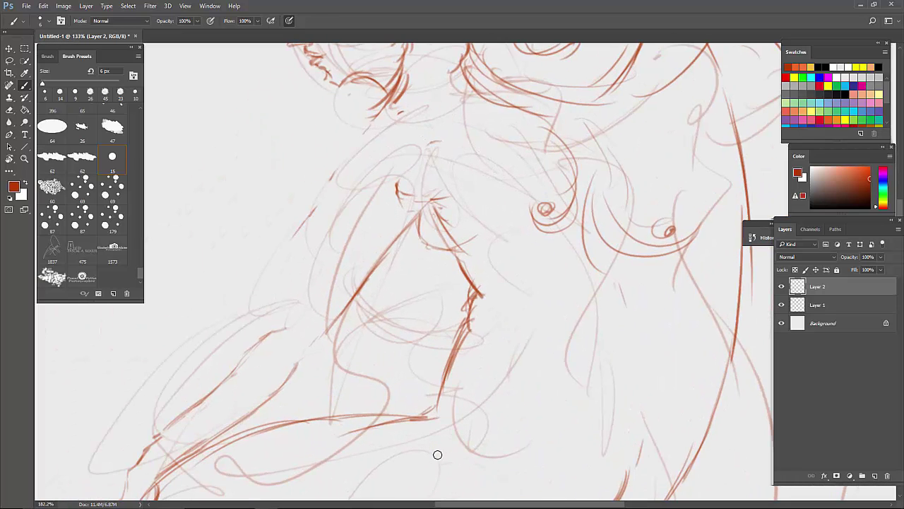
Redraw the outer shoulder and upper arm line from the neck to the elbow and touch up the inner arm
mouse_move(413, 107)
mouse_down()
mouse_move(385, 129)
mouse_move(304, 284)
mouse_up()
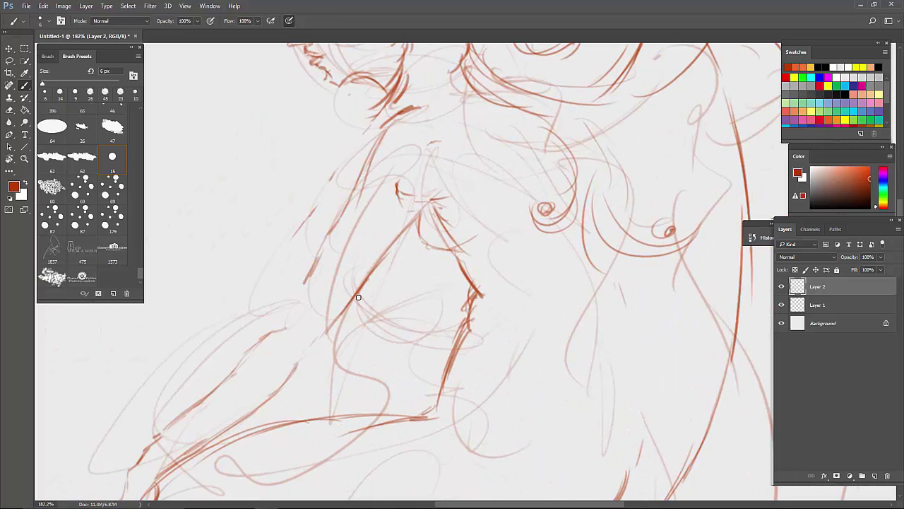
drag(357, 297, 321, 344)
drag(274, 327, 236, 377)
Hide Layer 1 so that only the cleaner line drawing shows
click(782, 305)
scroll(565, 304, down, 6)
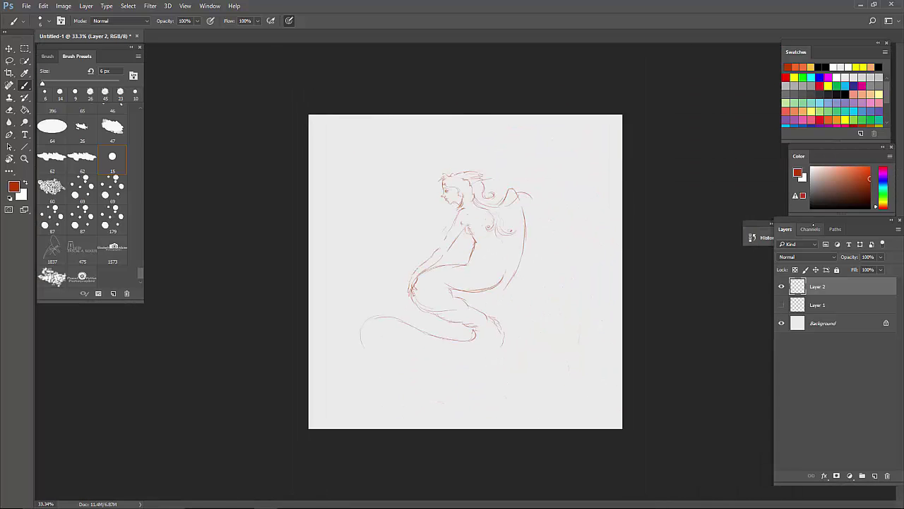
scroll(481, 308, up, 3)
click(781, 305)
click(782, 304)
scroll(560, 253, up, 3)
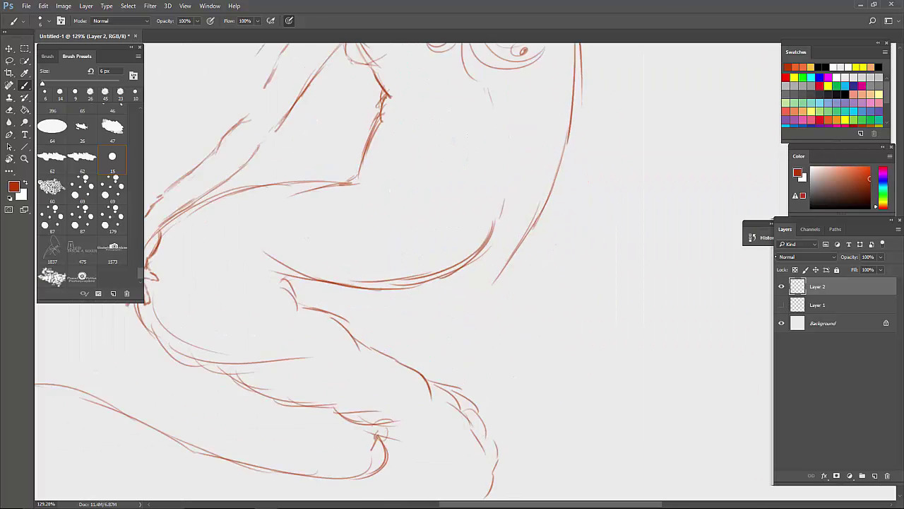
Draw the wing's outer edge from its arched top down behind the figure to a curved, pointed tip
scroll(424, 353, down, 2)
mouse_move(478, 197)
mouse_down()
mouse_move(525, 252)
mouse_move(533, 335)
mouse_up()
scroll(527, 281, down, 4)
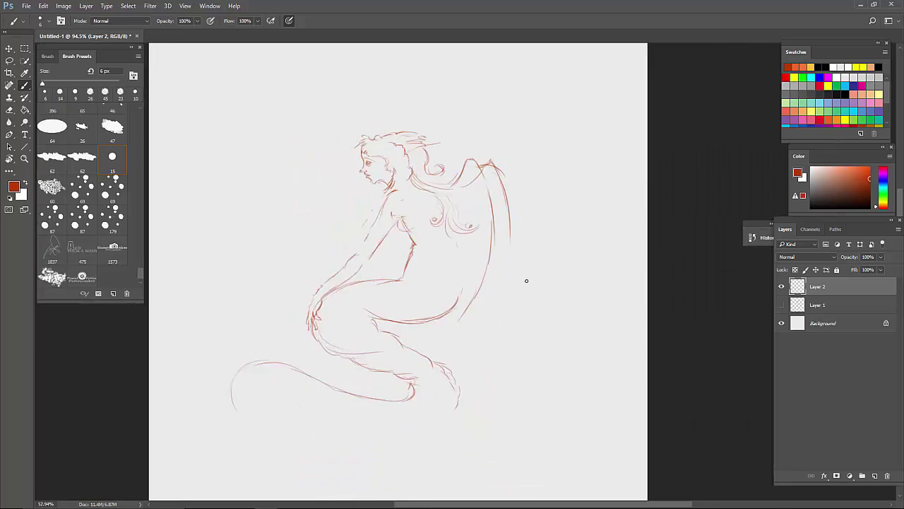
scroll(565, 290, up, 4)
drag(473, 145, 464, 194)
drag(477, 167, 447, 277)
mouse_move(467, 209)
mouse_down()
mouse_move(533, 369)
mouse_move(503, 386)
mouse_up()
drag(429, 321, 501, 381)
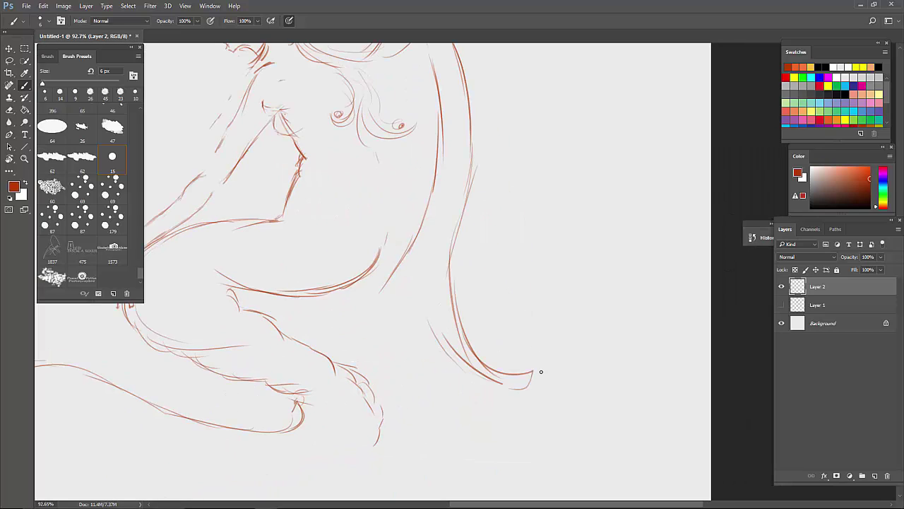
Draw long narrow feathers hanging from the wing's lower edge behind the hip and foot
drag(427, 227, 412, 348)
drag(426, 247, 376, 452)
drag(374, 314, 365, 459)
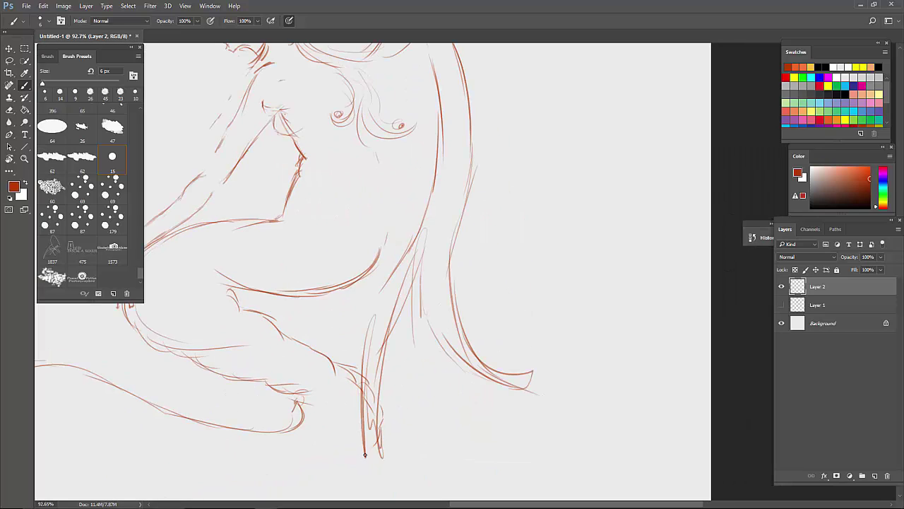
mouse_move(354, 279)
mouse_down()
mouse_move(338, 435)
mouse_move(349, 420)
mouse_up()
drag(322, 298, 328, 375)
Draw the wing's inner edge down the figure's back and add short rounded feather tips over the hip
drag(356, 227, 360, 265)
mouse_move(366, 236)
mouse_down()
mouse_move(373, 267)
mouse_move(390, 273)
mouse_up()
mouse_move(403, 94)
mouse_down()
mouse_move(359, 267)
mouse_move(383, 467)
mouse_up()
scroll(412, 210, down, 4)
scroll(412, 210, up, 6)
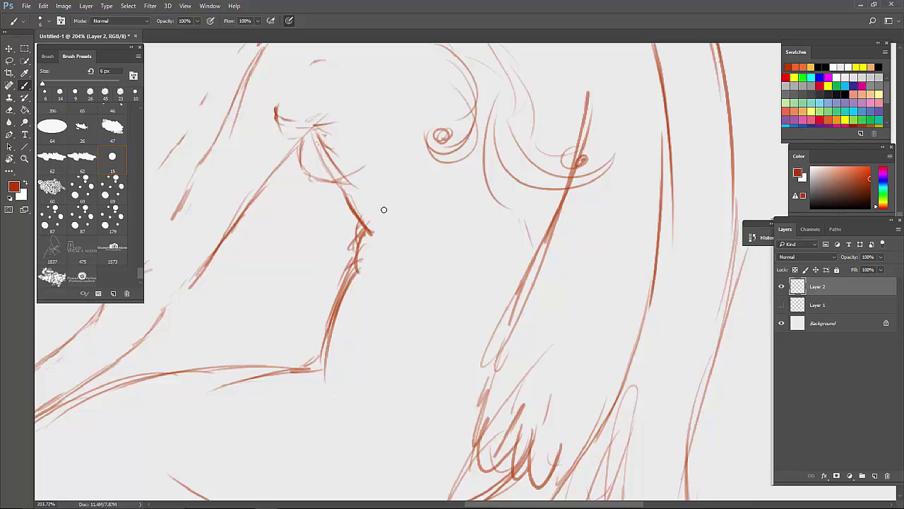
Draw a curved centre line along the folded lower leg and wrap cross-contour arcs around it
scroll(424, 176, down, 3)
drag(275, 256, 304, 357)
drag(270, 320, 474, 450)
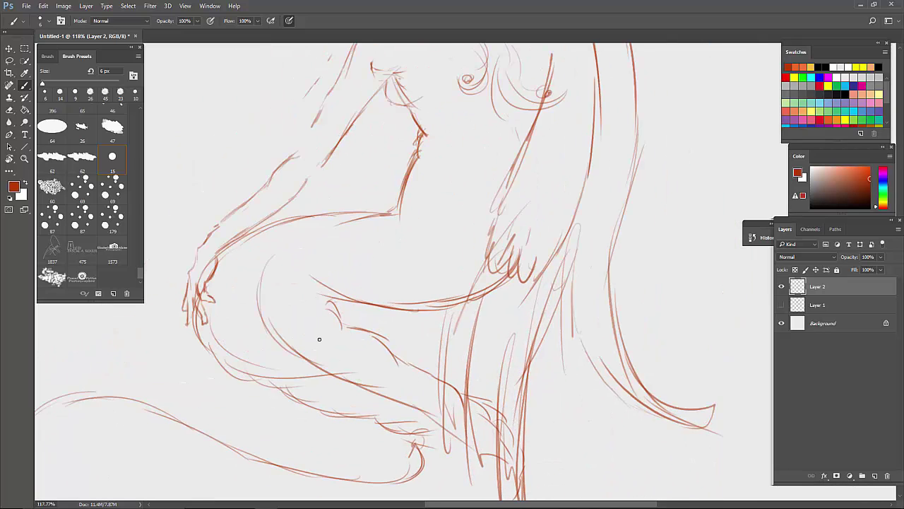
mouse_move(338, 322)
mouse_down()
mouse_move(305, 397)
mouse_move(306, 428)
mouse_up()
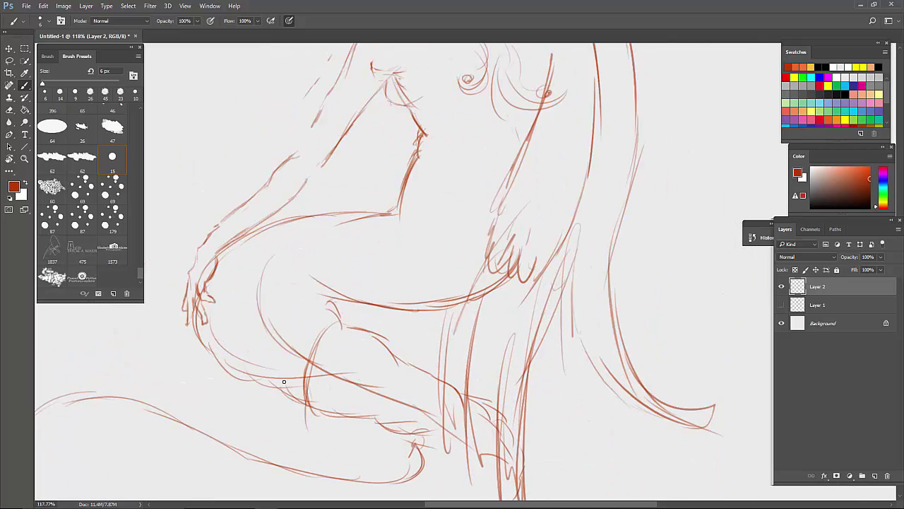
mouse_move(322, 307)
mouse_down()
mouse_move(274, 387)
mouse_move(277, 400)
mouse_up()
mouse_move(388, 350)
mouse_down()
mouse_move(367, 414)
mouse_move(398, 410)
mouse_up()
Add two groups of short hatch marks across the lower leg's centre line, near mid-calf and the ankle
drag(402, 388, 404, 412)
drag(407, 390, 409, 415)
drag(414, 392, 418, 431)
drag(349, 371, 351, 399)
drag(343, 358, 346, 392)
drag(333, 353, 329, 387)
drag(318, 360, 355, 381)
drag(431, 409, 443, 424)
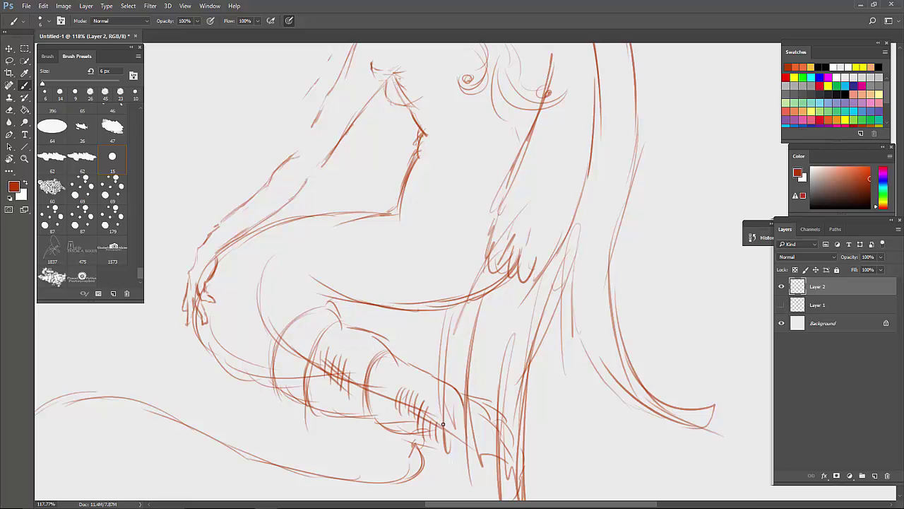
Draw further cross-contour arcs around the knee and a rounded line joining the thigh's underside to the knee
drag(271, 273, 245, 384)
drag(263, 279, 240, 368)
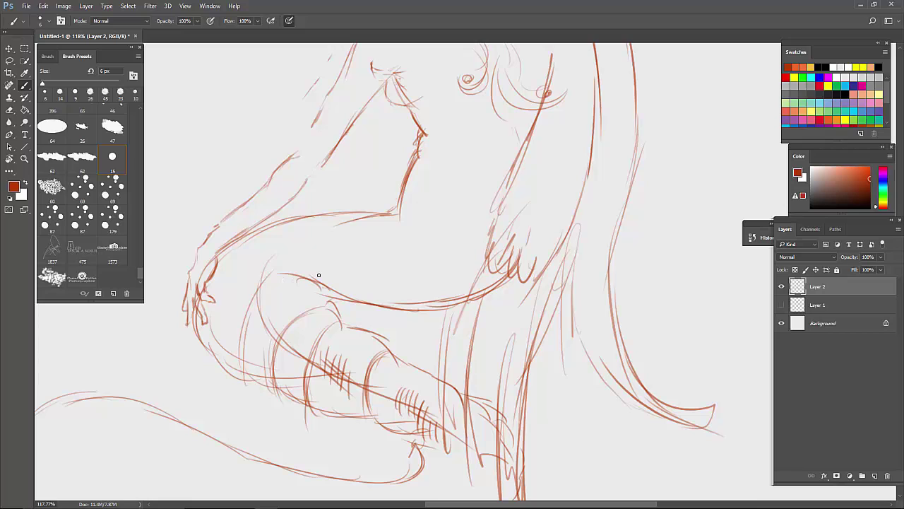
drag(319, 275, 231, 298)
drag(233, 249, 225, 323)
drag(231, 304, 279, 349)
drag(205, 327, 273, 390)
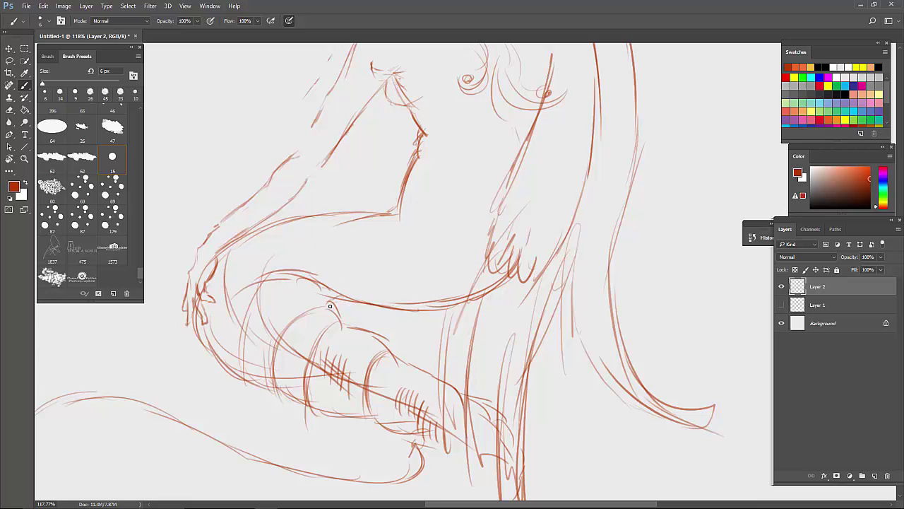
Erase the feather strokes and hip line overlapping between the buttock and foot with a 14 px eraser
key(ctrl+0)
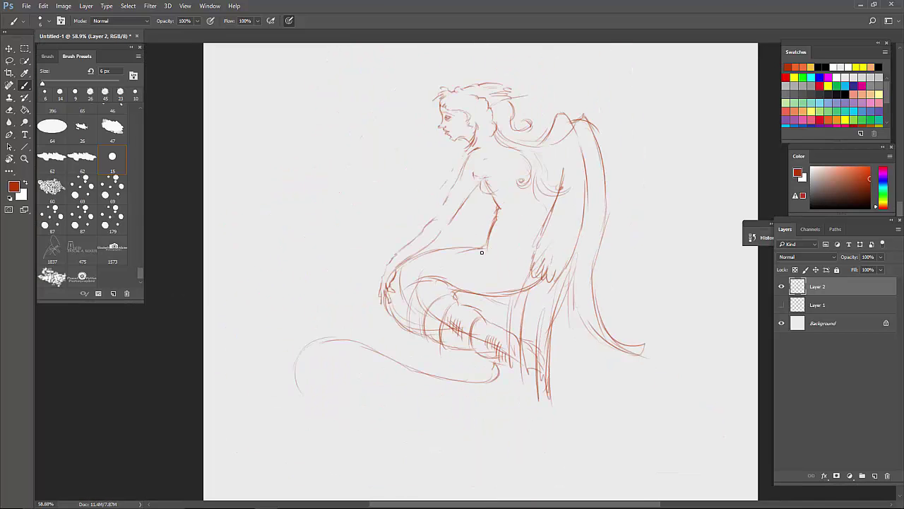
scroll(481, 252, up, 5)
scroll(482, 252, down, 3)
scroll(482, 252, up, 2)
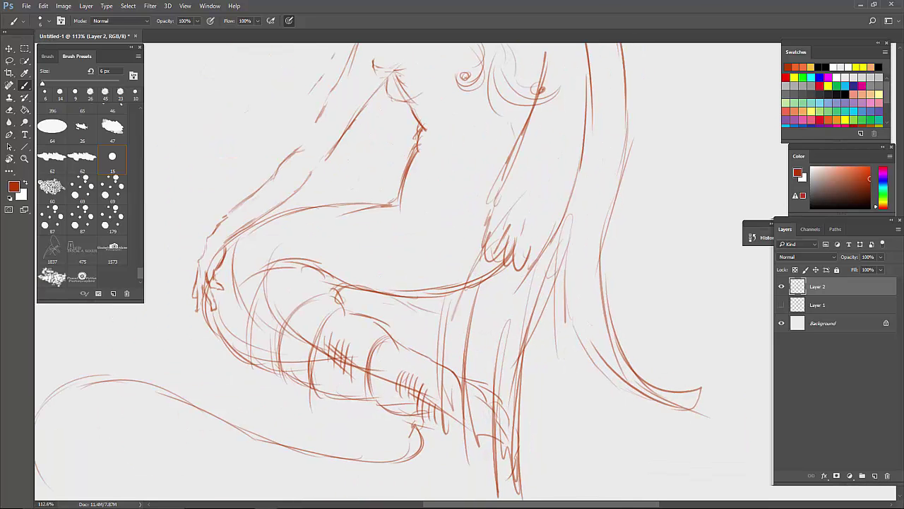
key(e)
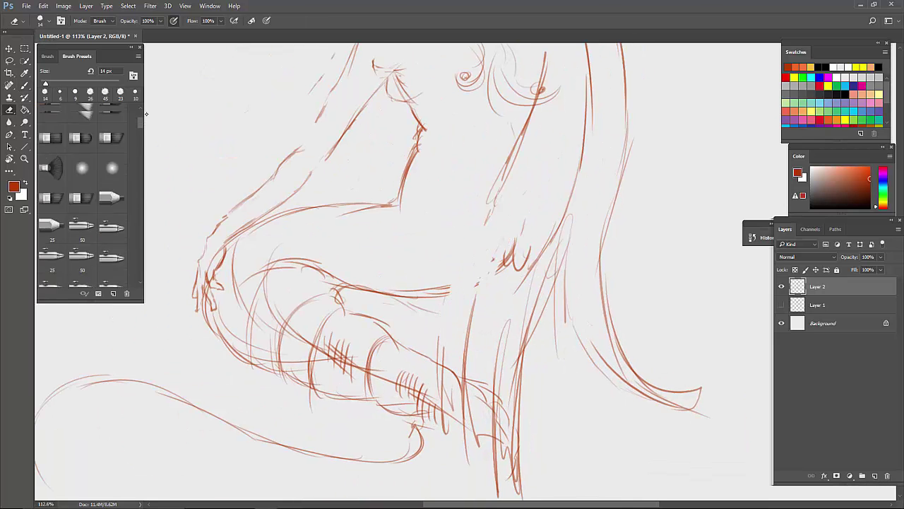
mouse_move(472, 346)
mouse_down()
mouse_move(447, 361)
mouse_move(521, 283)
mouse_move(485, 323)
mouse_move(493, 433)
mouse_move(514, 376)
mouse_up()
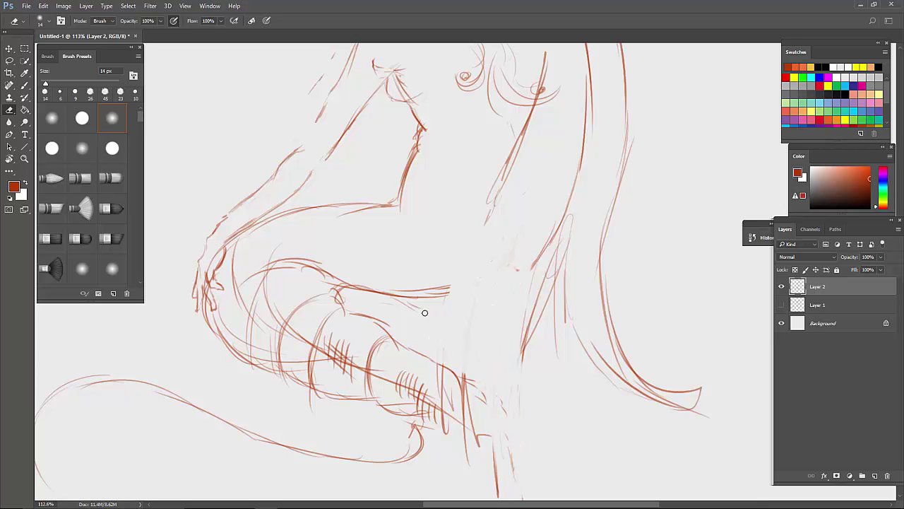
drag(425, 313, 448, 298)
Redraw the buttock's lower curve with the 6 px brush, joining the thigh's underside to the wing edge
scroll(572, 317, down, 10)
scroll(572, 318, up, 7)
key(b)
scroll(410, 271, up, 3)
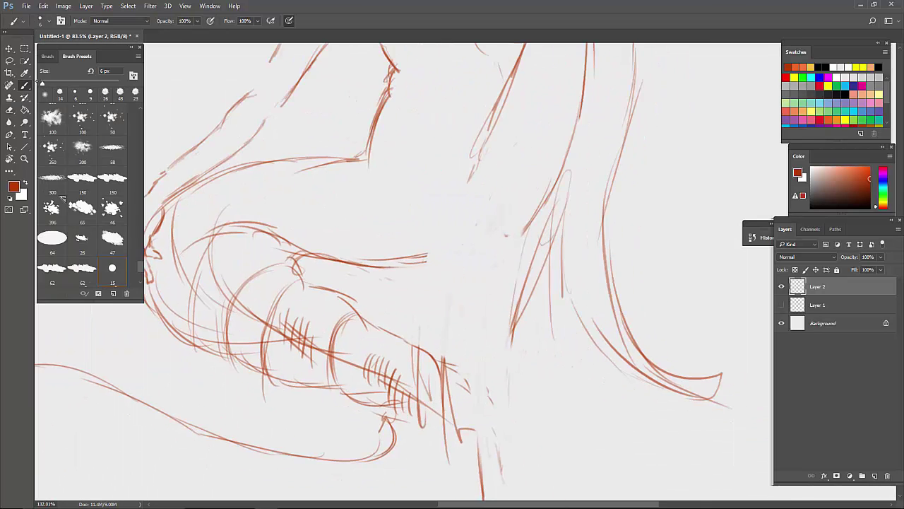
drag(565, 226, 456, 272)
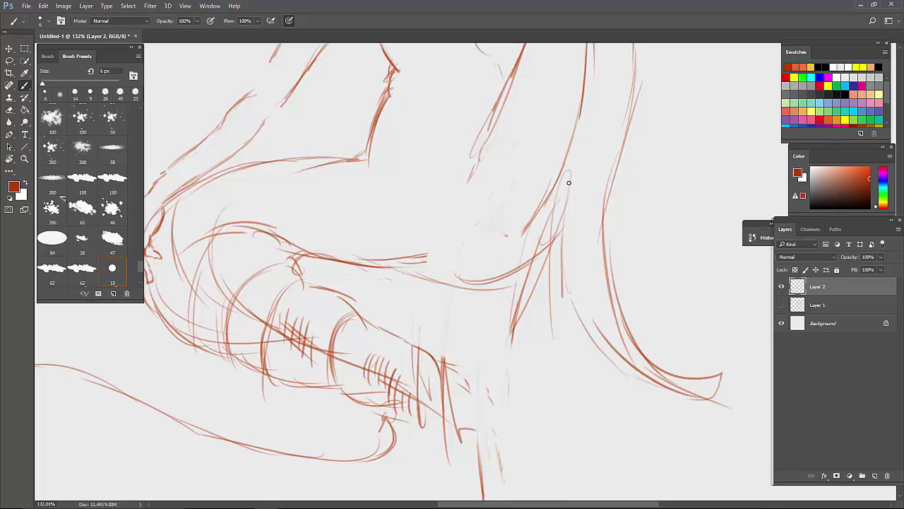
Draw muscle contour lines along the upper thigh and curved cross-contour arcs over its underside and the buttock
mouse_move(570, 183)
mouse_down()
mouse_move(514, 265)
mouse_move(287, 258)
mouse_move(424, 277)
mouse_up()
key(ctrl+z)
drag(274, 204, 284, 202)
mouse_move(293, 213)
mouse_down()
mouse_move(352, 202)
mouse_move(429, 218)
mouse_up()
drag(448, 226, 457, 223)
mouse_move(460, 226)
mouse_down()
mouse_move(485, 214)
mouse_move(459, 282)
mouse_up()
drag(490, 224, 484, 277)
mouse_move(519, 200)
mouse_down()
mouse_move(507, 253)
mouse_move(525, 260)
mouse_up()
drag(337, 210, 322, 247)
drag(370, 227, 359, 266)
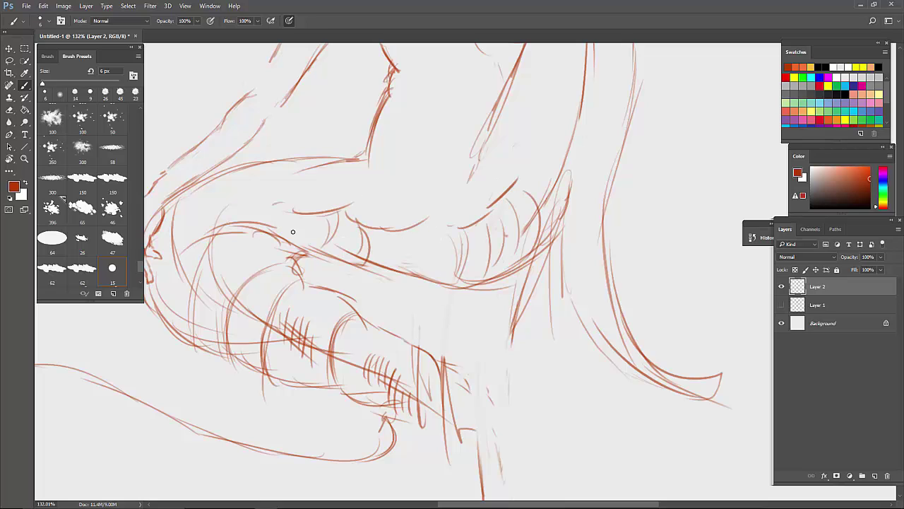
Add crossed hatch marks on top of the thigh and at the hip crease, and strengthen the thigh's underside line
drag(321, 191, 362, 161)
drag(370, 159, 408, 194)
drag(263, 201, 291, 190)
drag(275, 205, 325, 184)
drag(375, 188, 438, 164)
drag(383, 160, 418, 189)
drag(352, 265, 468, 293)
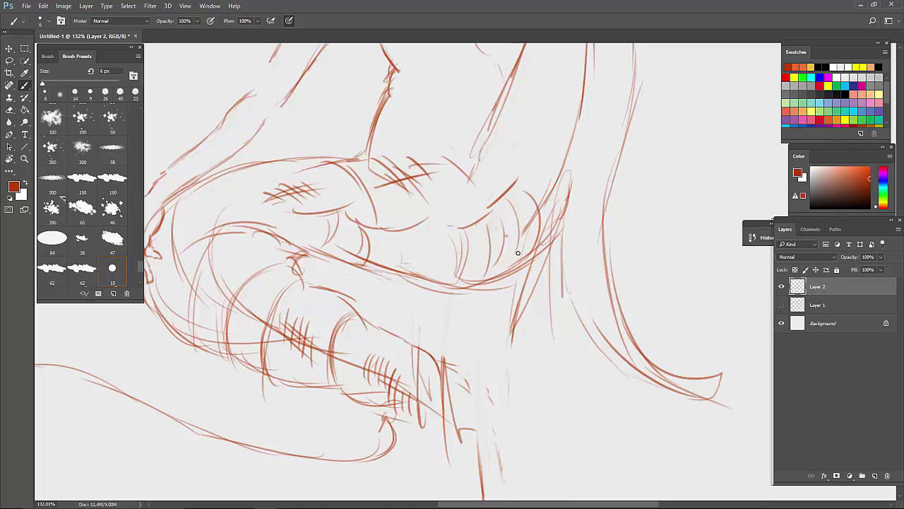
Sketch loose, long feather strokes hanging below the buttock, between the foot and the wing's lower edge
drag(525, 260, 460, 361)
drag(496, 334, 451, 390)
mouse_move(486, 368)
mouse_down()
mouse_move(424, 446)
mouse_move(434, 436)
mouse_up()
drag(544, 301, 482, 495)
drag(513, 414, 495, 478)
mouse_move(591, 270)
mouse_down()
mouse_move(505, 488)
mouse_move(537, 371)
mouse_up()
drag(561, 329, 546, 436)
drag(568, 345, 549, 499)
drag(594, 318, 568, 423)
Darken the calf's scalloped outline from behind the knee to the ankle and strengthen the curve inside the knee
key(ctrl+0)
scroll(645, 124, up, 2)
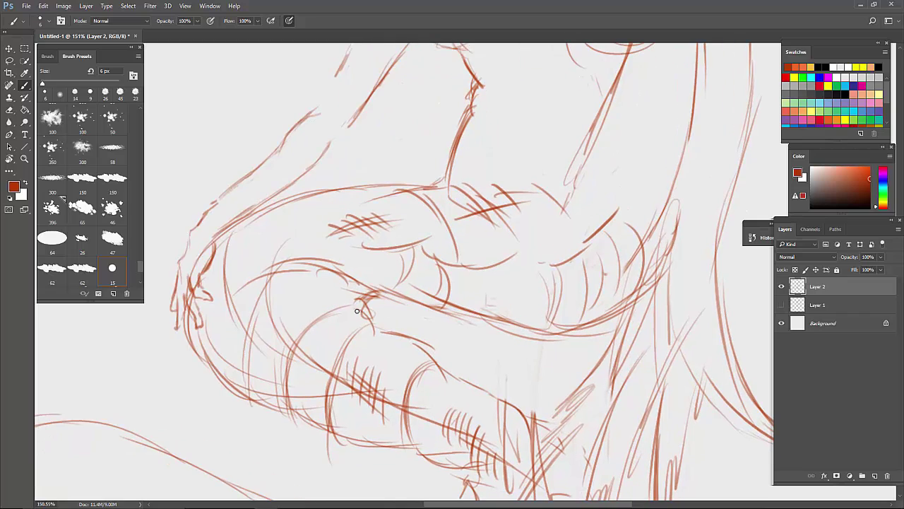
drag(445, 366, 534, 429)
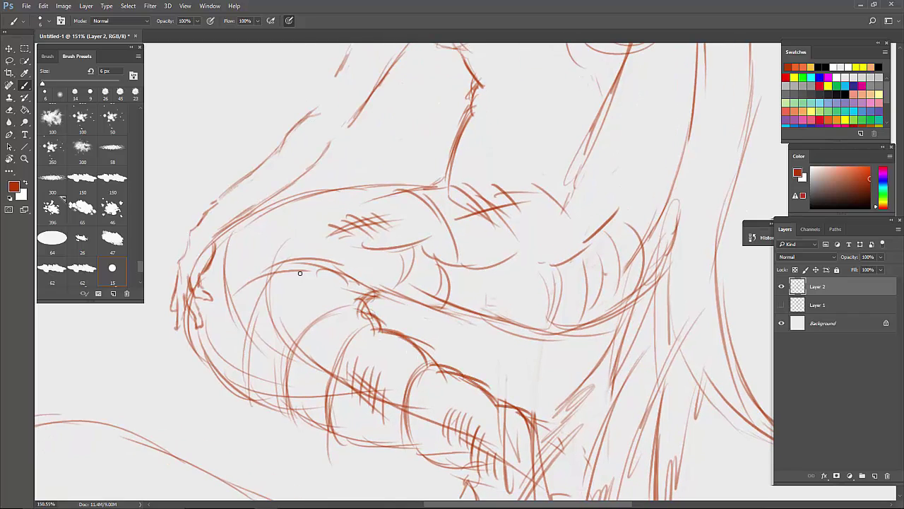
drag(252, 251, 331, 370)
drag(283, 335, 422, 415)
Strengthen the breast's rounded outline below the armpit and shade the torso beside it with cross-hatching
key(ctrl+0)
scroll(495, 225, up, 10)
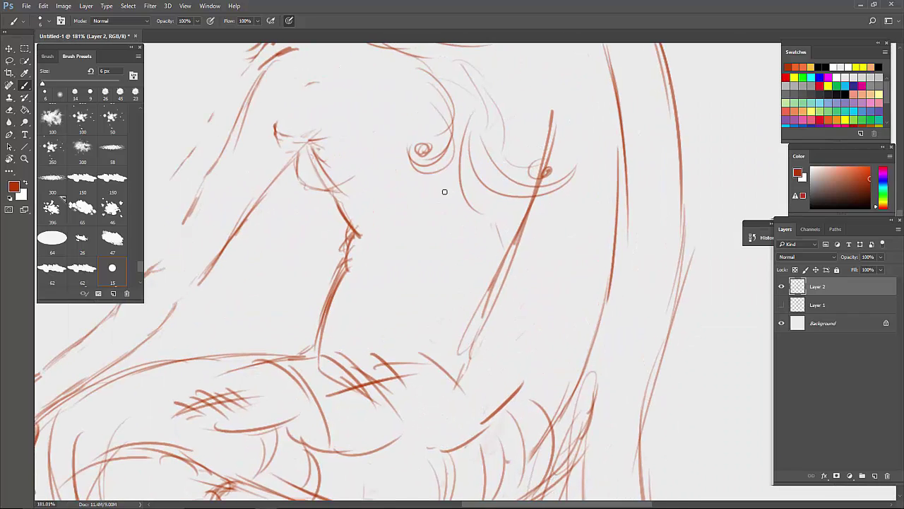
scroll(444, 191, up, 2)
mouse_move(310, 279)
mouse_down()
mouse_move(338, 326)
mouse_move(388, 308)
mouse_up()
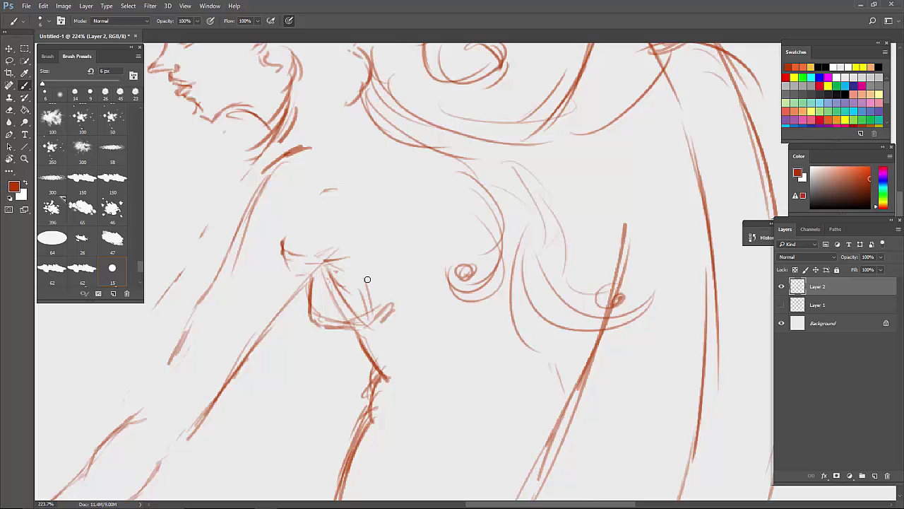
drag(368, 279, 376, 318)
drag(343, 291, 356, 323)
mouse_move(344, 317)
mouse_down()
mouse_move(378, 292)
mouse_move(384, 269)
mouse_up()
drag(341, 306, 380, 281)
drag(351, 316, 392, 288)
Draw a thick tail sweeping down from the foot into a spiral coil with a pointed tip, banded with cross-contour arcs
scroll(509, 151, down, 7)
scroll(533, 117, up, 2)
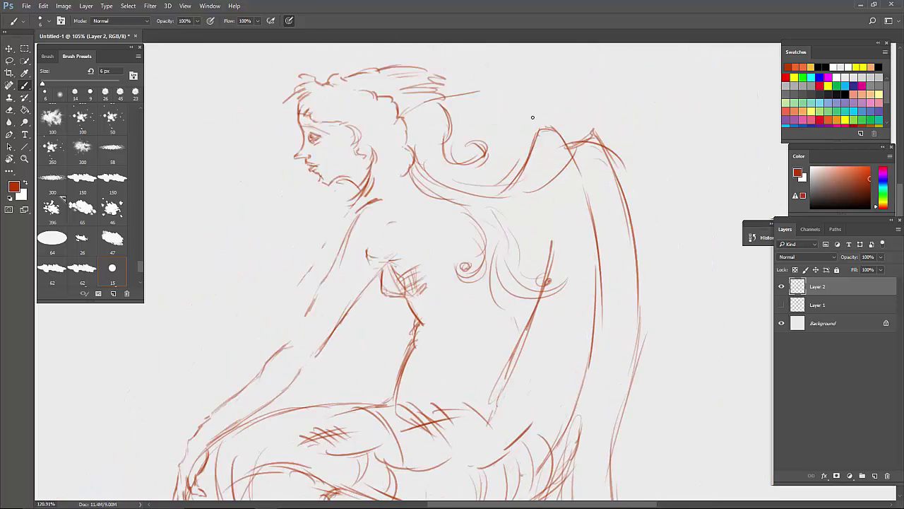
scroll(409, 160, up, 2)
scroll(427, 145, down, 5)
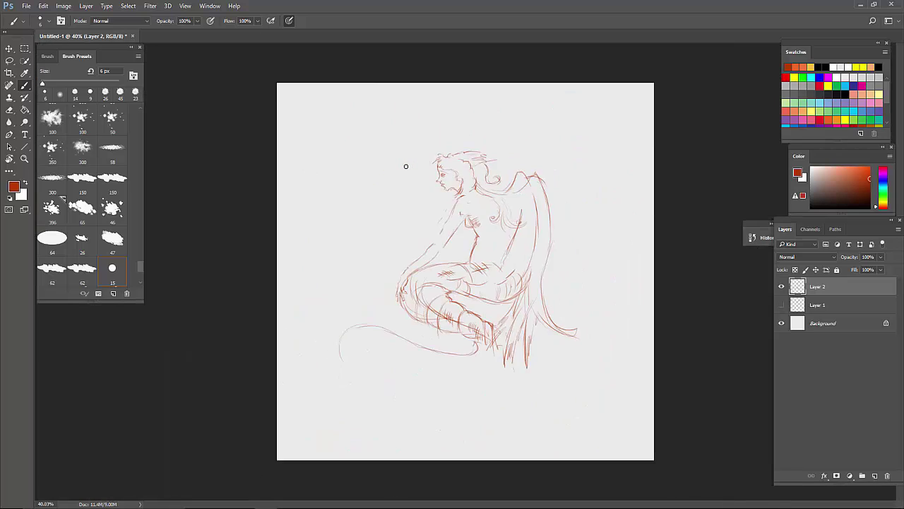
scroll(403, 162, up, 3)
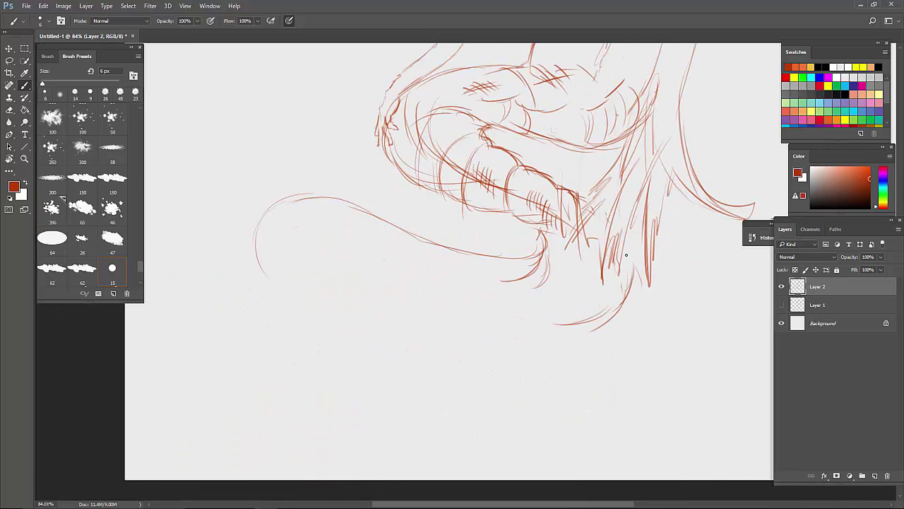
drag(601, 241, 549, 308)
drag(578, 278, 517, 317)
drag(472, 311, 542, 304)
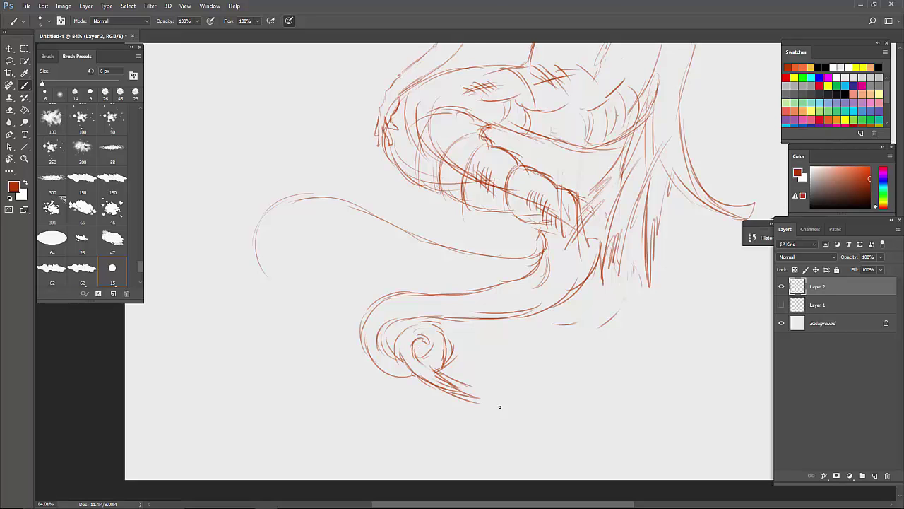
mouse_move(500, 407)
mouse_down()
mouse_move(426, 398)
mouse_move(508, 366)
mouse_up()
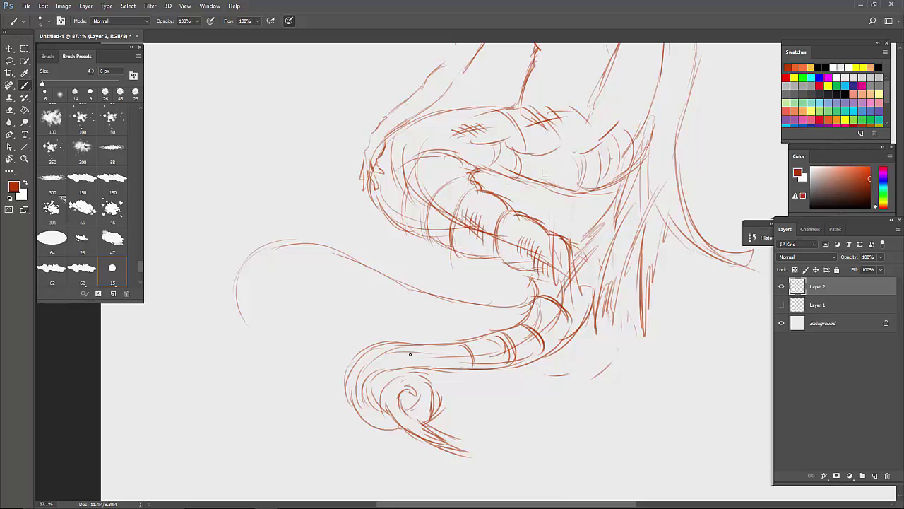
Darken the arm's outline from the shoulder down to the wrist
scroll(513, 246, down, 5)
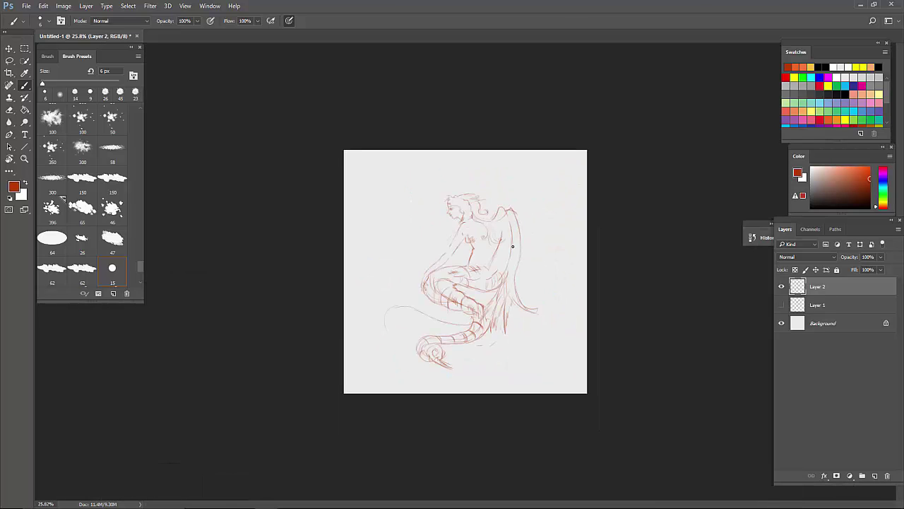
scroll(433, 274, up, 6)
drag(534, 284, 387, 262)
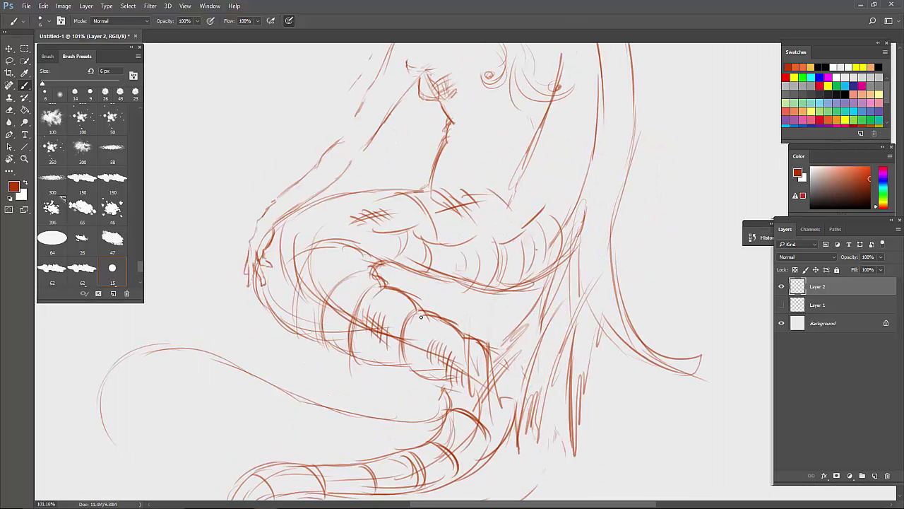
scroll(661, 245, down, 5)
scroll(660, 246, up, 7)
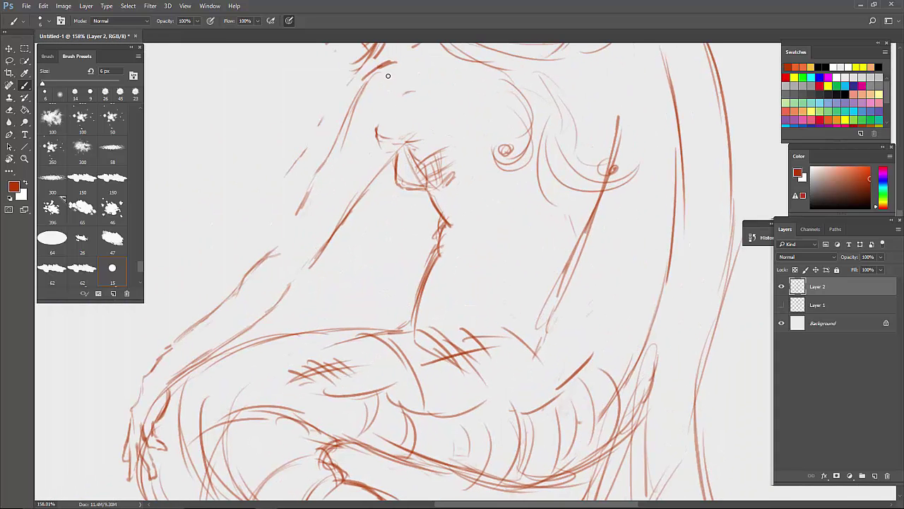
mouse_move(394, 65)
mouse_down()
mouse_move(249, 282)
mouse_move(230, 339)
mouse_move(172, 387)
mouse_up()
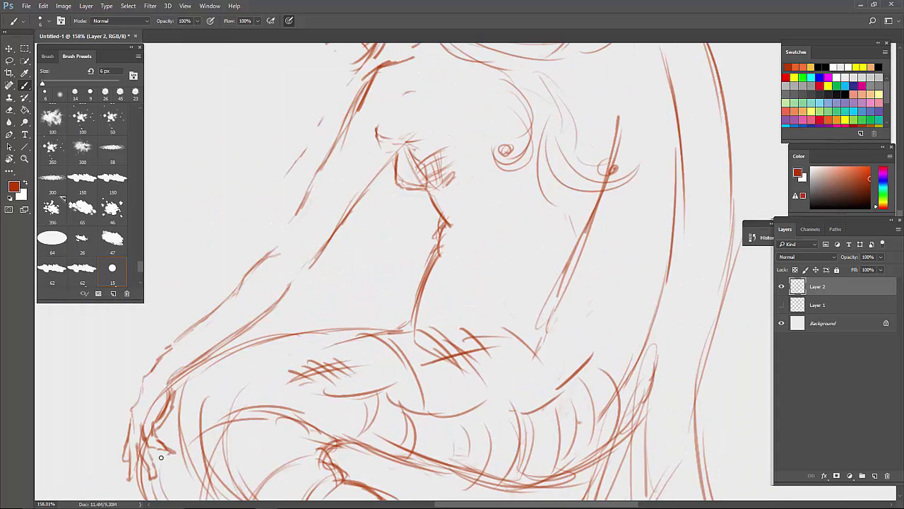
Draw long, heavy strokes down the wing's inner edge from its upper joint to below the hip
scroll(161, 457, down, 2)
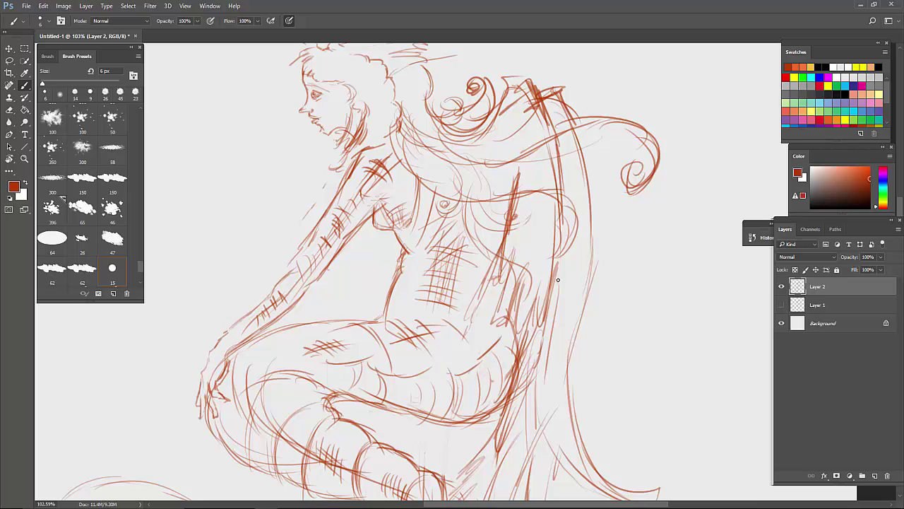
drag(563, 180, 546, 353)
drag(558, 120, 541, 356)
drag(553, 247, 534, 431)
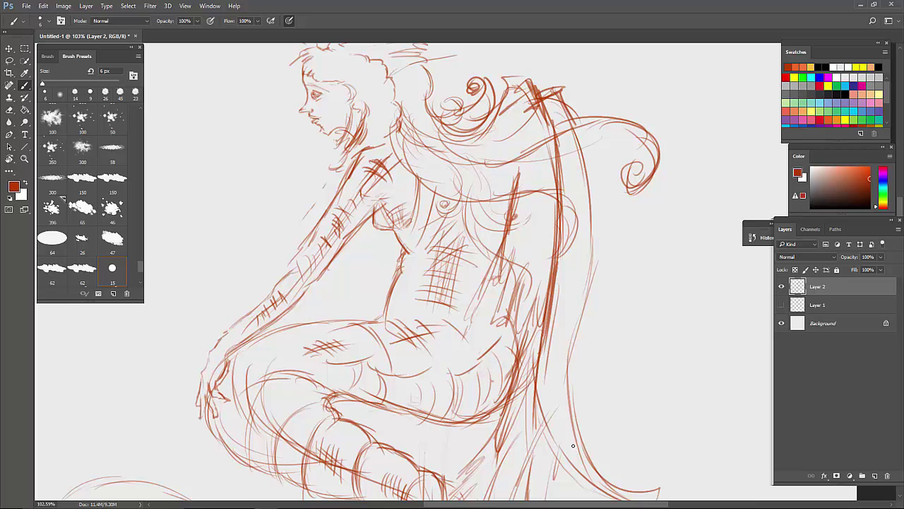
Lasso the head and neck, enlarge them slightly with Free Transform and shift them upward
scroll(599, 159, down, 5)
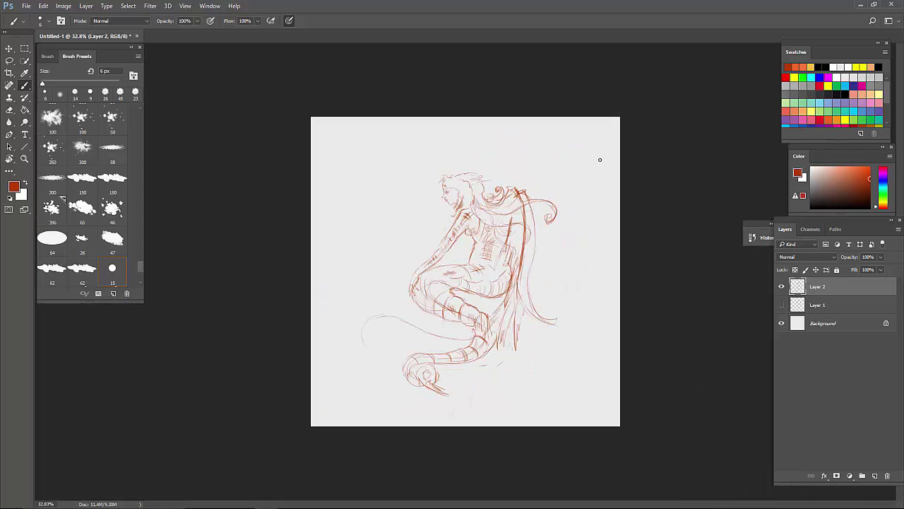
scroll(599, 160, up, 6)
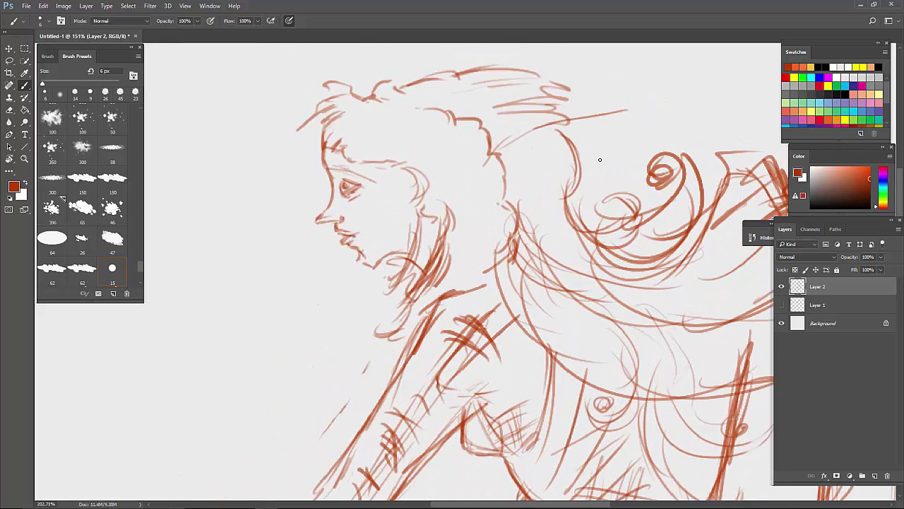
scroll(600, 160, down, 2)
scroll(600, 160, up, 1)
key(l)
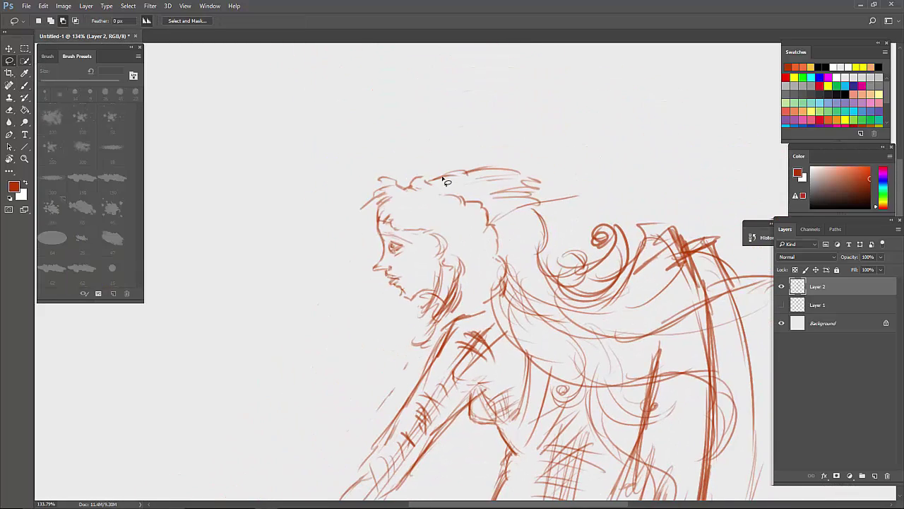
drag(402, 147, 402, 359)
mouse_move(503, 322)
mouse_down()
mouse_move(548, 265)
mouse_move(549, 170)
mouse_move(450, 125)
mouse_move(368, 146)
mouse_up()
click(44, 6)
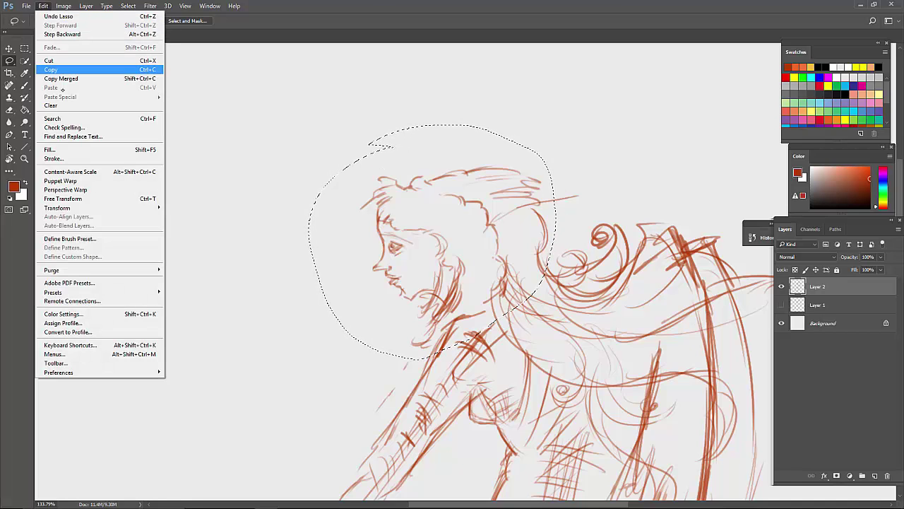
click(79, 195)
drag(556, 123, 570, 42)
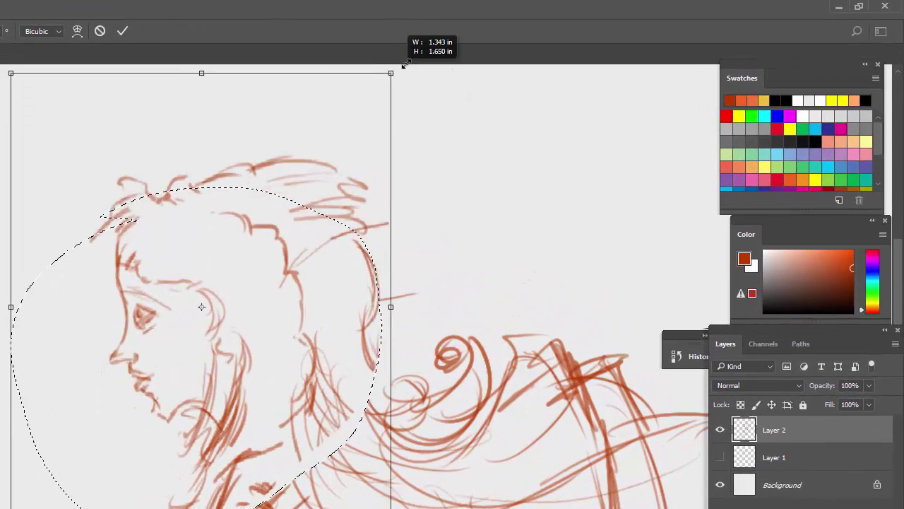
drag(405, 64, 409, 140)
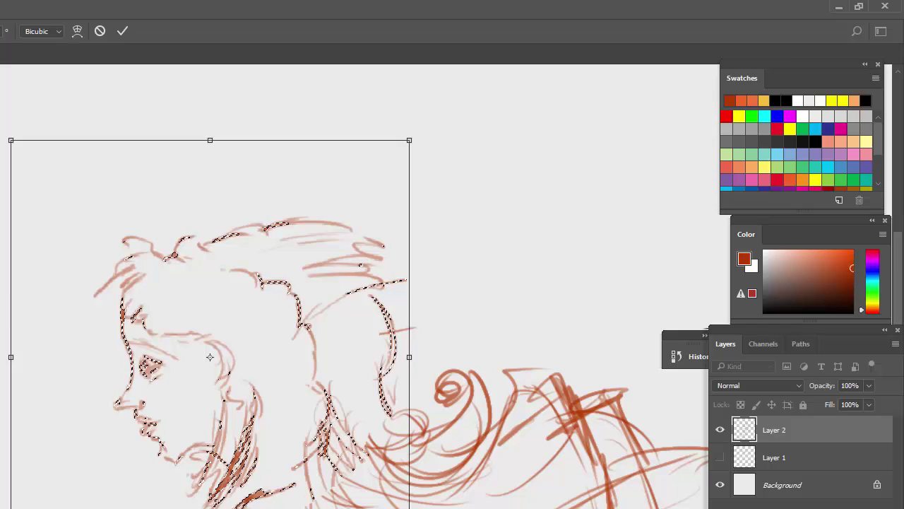
drag(10, 356, 0, 357)
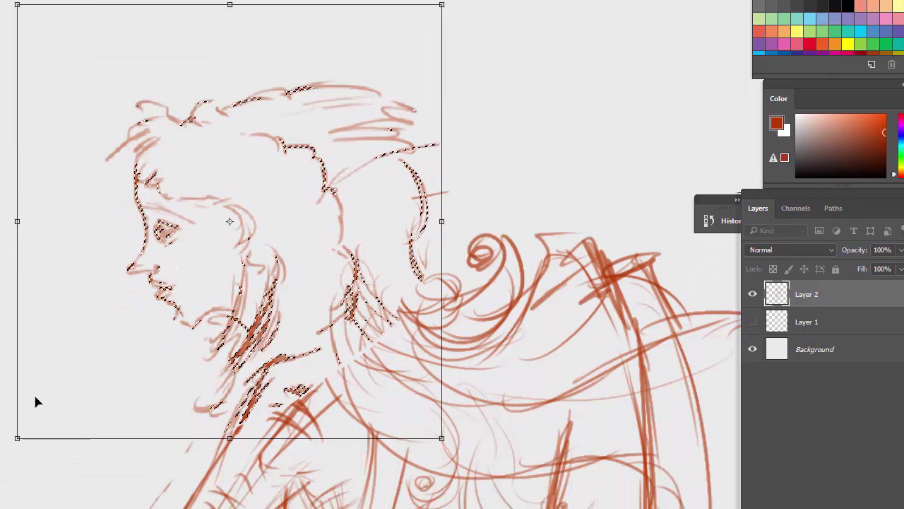
key(Return)
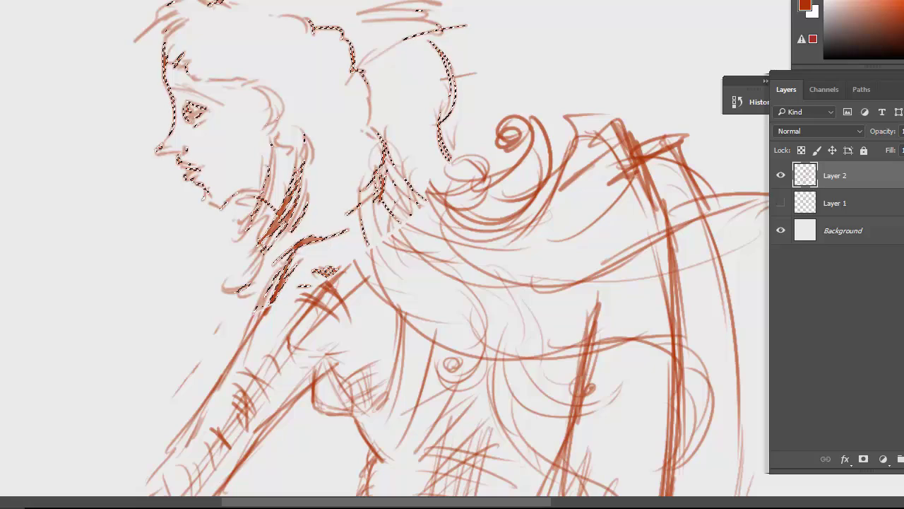
key(c)
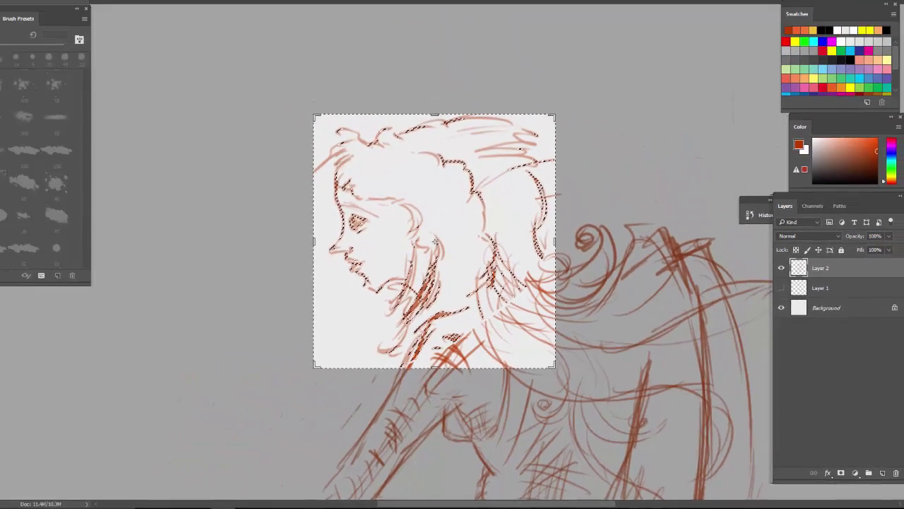
key(l)
mouse_move(231, 17)
mouse_down()
mouse_move(250, 327)
mouse_move(244, 3)
mouse_up()
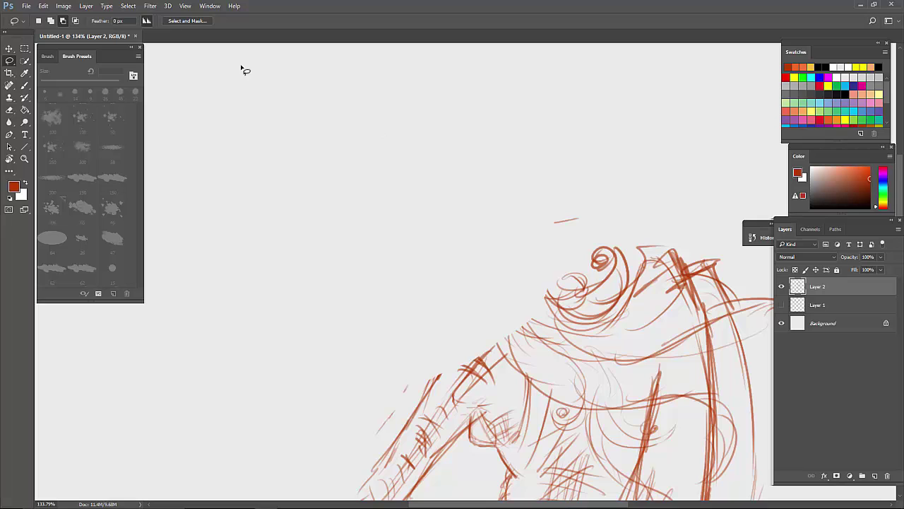
click(43, 5)
click(65, 34)
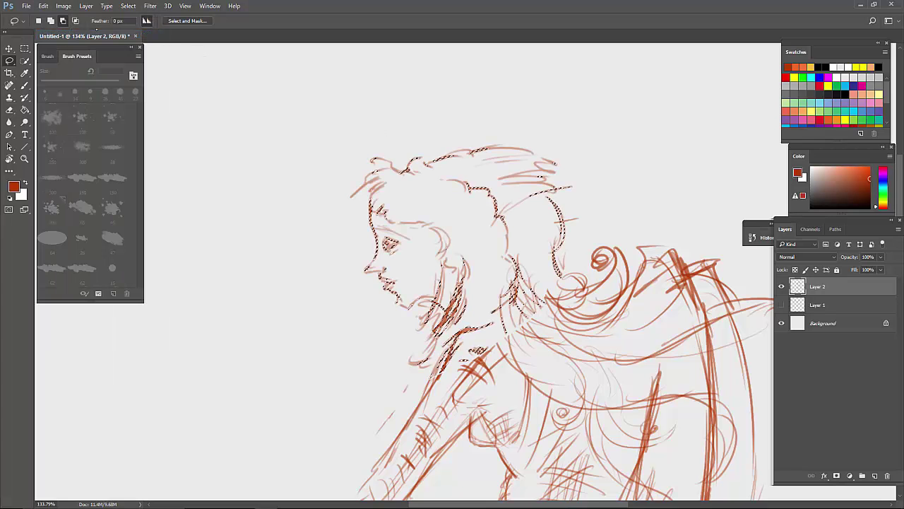
Clear the selection around the head
click(24, 134)
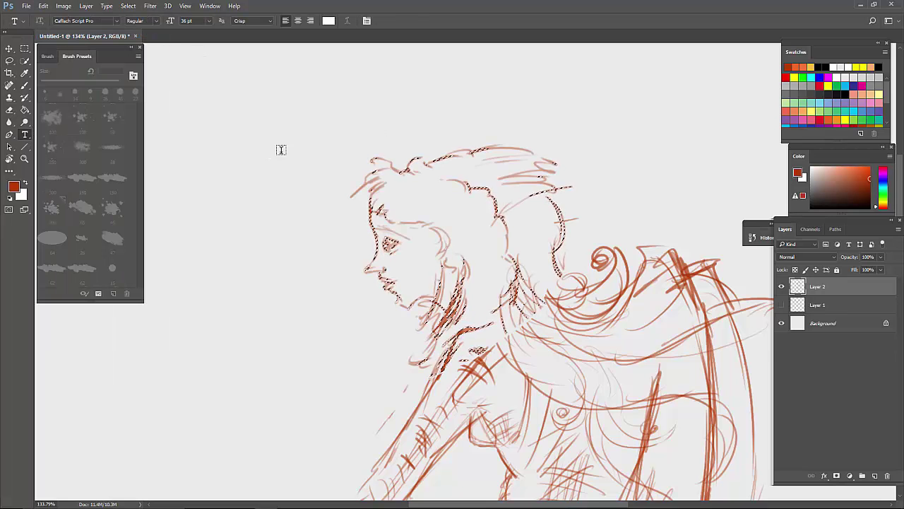
click(266, 150)
key(Escape)
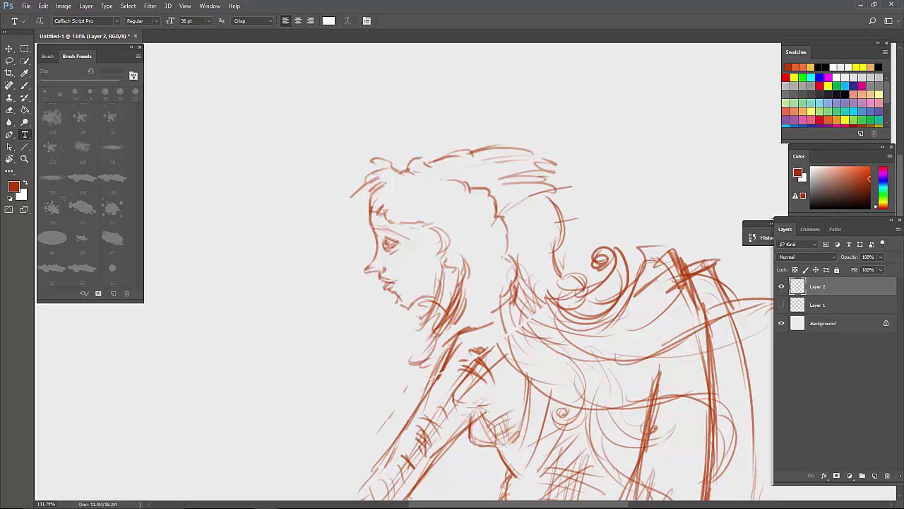
Return to the 6 px brush and add a line to the head area of the figure
key(ctrl+minus)
key(ctrl+minus)
key(ctrl+minus)
key(ctrl+minus)
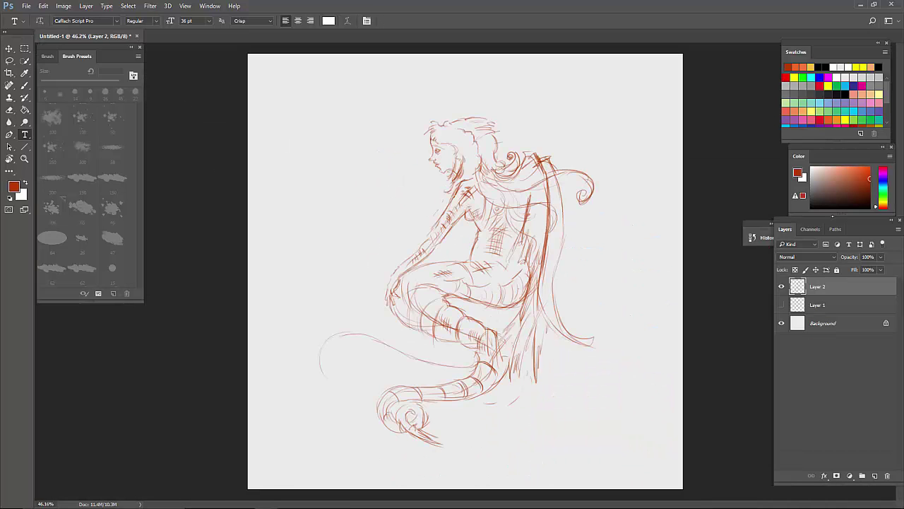
key(ctrl+plus)
key(ctrl+plus)
key(ctrl+plus)
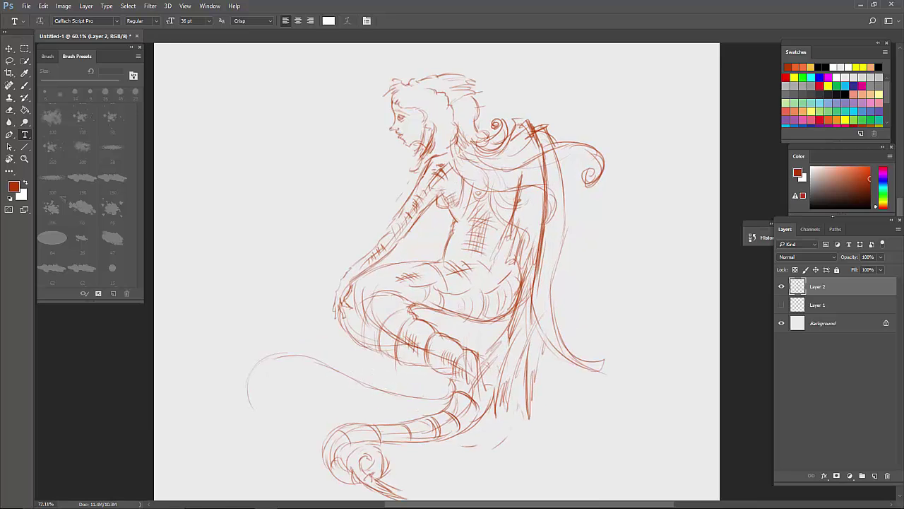
click(25, 86)
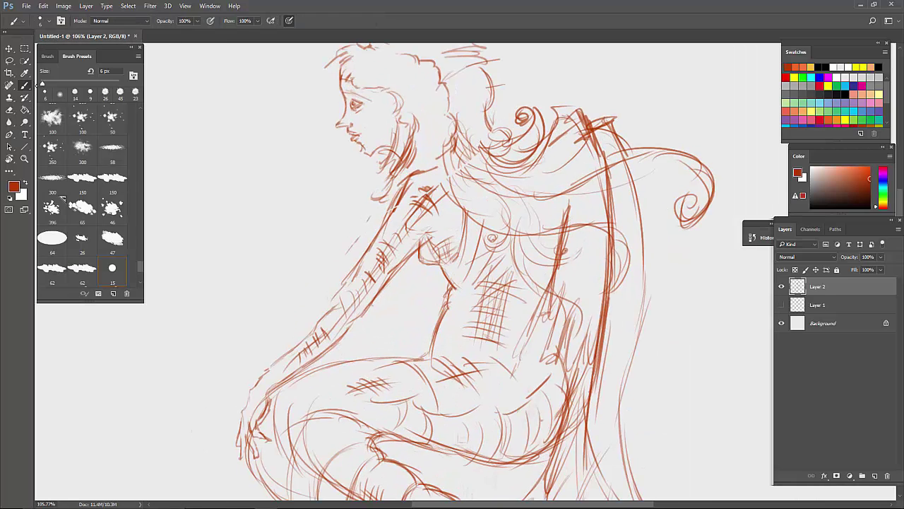
scroll(496, 110, up, 4)
drag(340, 197, 385, 284)
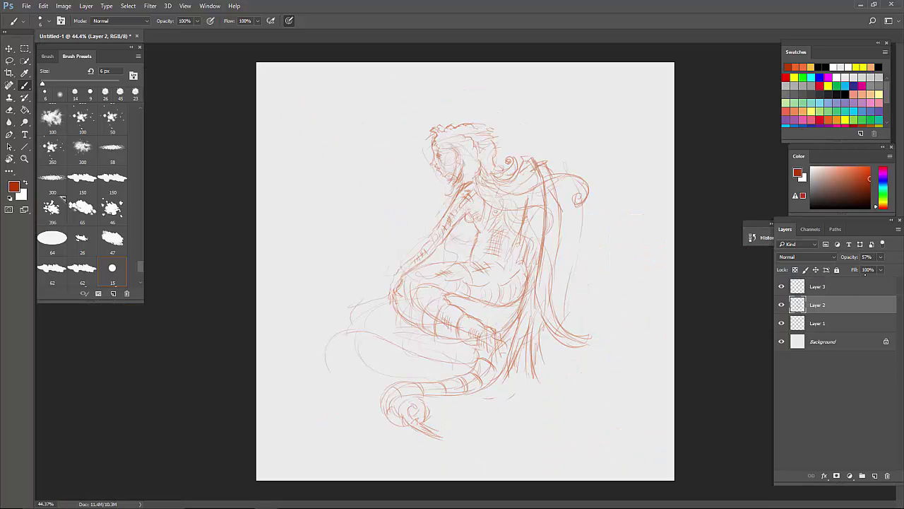
Hide Layer 1, make Layer 3 active and pick a dark reddish brown as the foreground colour
click(782, 323)
click(782, 323)
click(841, 286)
click(869, 197)
Choose a soft round brush preset and set its size to 4 px
right_click(496, 284)
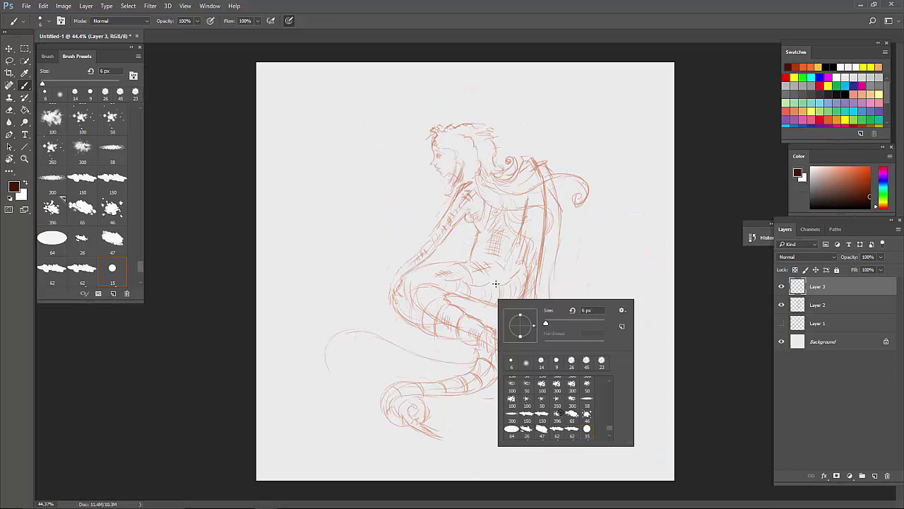
click(170, 207)
scroll(451, 148, up, 13)
drag(139, 266, 158, 81)
mouse_move(277, 196)
mouse_down()
mouse_move(276, 117)
mouse_move(275, 170)
mouse_move(298, 246)
mouse_move(270, 327)
mouse_move(282, 354)
mouse_move(313, 344)
mouse_move(311, 372)
mouse_move(365, 380)
mouse_move(335, 410)
mouse_move(367, 410)
mouse_up()
key(ctrl+z)
right_click(324, 343)
text(4)
key(Return)
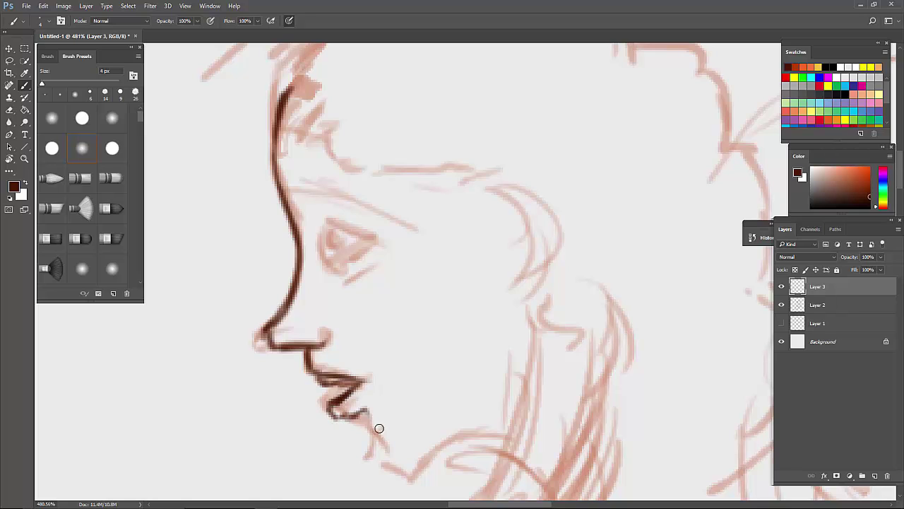
Ink the face on Layer 3, tracing the chin and jaw and drawing the eyebrow and eye over the sketch
mouse_move(375, 443)
mouse_down()
mouse_move(384, 463)
mouse_move(434, 460)
mouse_move(415, 477)
mouse_move(459, 440)
mouse_move(514, 446)
mouse_up()
key(ctrl+z)
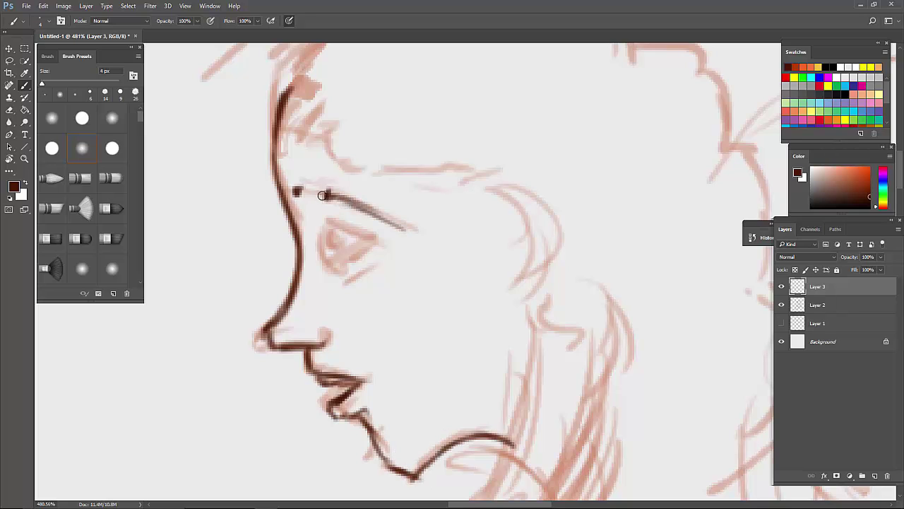
mouse_move(299, 188)
mouse_down()
mouse_move(406, 229)
mouse_move(327, 229)
mouse_move(375, 251)
mouse_move(367, 235)
mouse_move(327, 244)
mouse_move(337, 264)
mouse_move(346, 255)
mouse_move(301, 195)
mouse_up()
scroll(327, 133, down, 5)
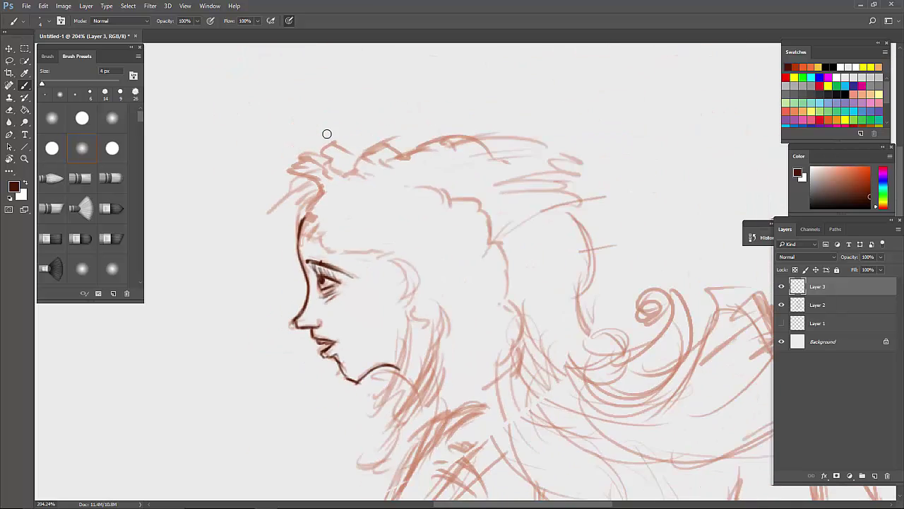
Draw the hairline as a curve sweeping back from the forehead above the eyebrow
scroll(327, 134, up, 6)
mouse_move(242, 275)
mouse_down()
mouse_move(274, 258)
mouse_move(308, 311)
mouse_move(309, 264)
mouse_move(328, 269)
mouse_move(406, 366)
mouse_up()
drag(353, 346, 467, 390)
drag(411, 368, 526, 380)
scroll(408, 78, down, 4)
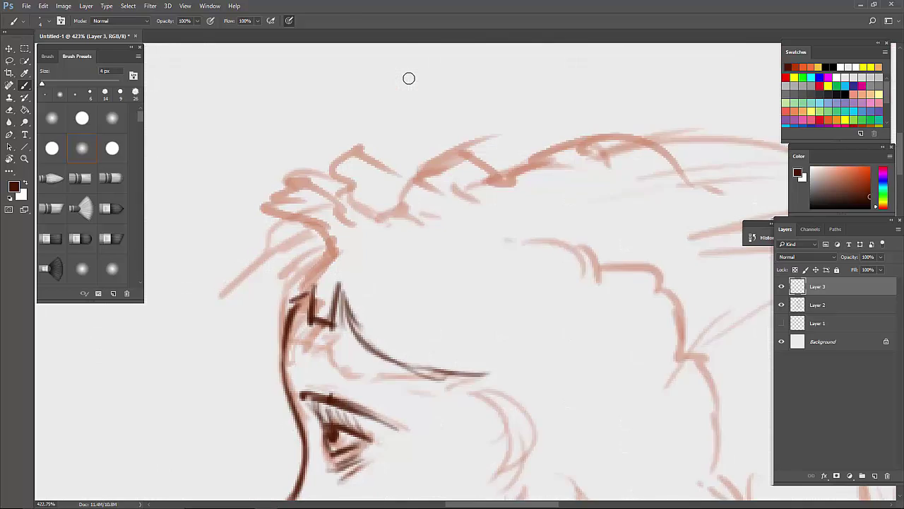
Draw a flower ornament above the forehead with square-ended petals around a small round centre
scroll(408, 78, up, 3)
mouse_move(356, 281)
mouse_down()
mouse_move(348, 341)
mouse_move(305, 304)
mouse_up()
mouse_move(346, 286)
mouse_down()
mouse_move(313, 299)
mouse_move(361, 263)
mouse_up()
mouse_move(397, 238)
mouse_down()
mouse_move(431, 347)
mouse_move(402, 357)
mouse_up()
drag(442, 257, 502, 298)
mouse_move(501, 298)
mouse_down()
mouse_move(435, 347)
mouse_move(539, 236)
mouse_move(453, 222)
mouse_up()
mouse_move(466, 164)
mouse_down()
mouse_move(498, 184)
mouse_move(517, 130)
mouse_up()
mouse_move(512, 128)
mouse_down()
mouse_move(429, 165)
mouse_move(375, 133)
mouse_move(389, 212)
mouse_up()
mouse_move(380, 154)
mouse_down()
mouse_move(356, 180)
mouse_move(311, 168)
mouse_up()
mouse_move(315, 169)
mouse_down()
mouse_move(343, 228)
mouse_move(304, 283)
mouse_up()
drag(376, 238, 395, 332)
drag(413, 258, 446, 339)
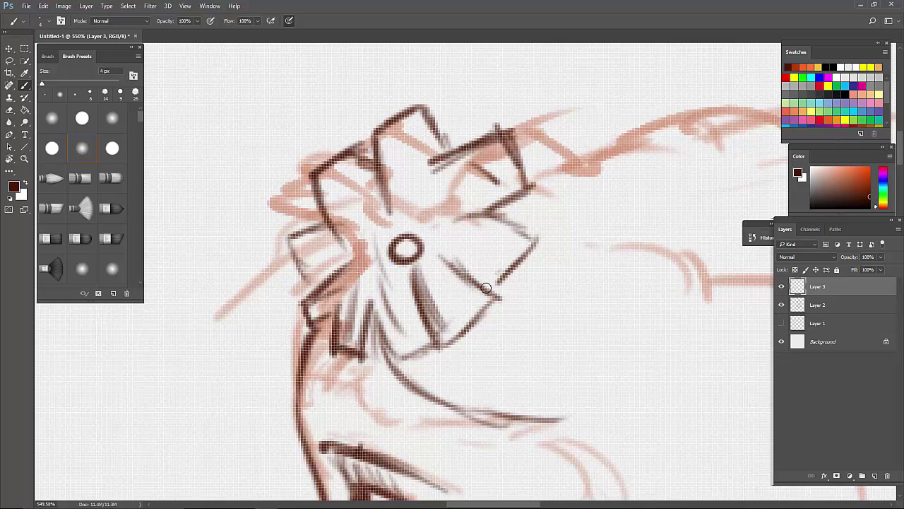
Add fold lines to the flower's petals and draw two curved ribbon strands extending forward from it
drag(448, 244, 503, 289)
mouse_move(353, 254)
mouse_down()
mouse_move(335, 178)
mouse_move(367, 262)
mouse_up()
mouse_move(318, 225)
mouse_down()
mouse_move(300, 288)
mouse_move(351, 269)
mouse_up()
drag(358, 157, 282, 89)
mouse_move(245, 79)
mouse_down()
mouse_move(263, 110)
mouse_move(349, 152)
mouse_up()
mouse_move(312, 164)
mouse_down()
mouse_move(193, 175)
mouse_move(304, 178)
mouse_up()
scroll(436, 122, down, 8)
scroll(436, 122, up, 5)
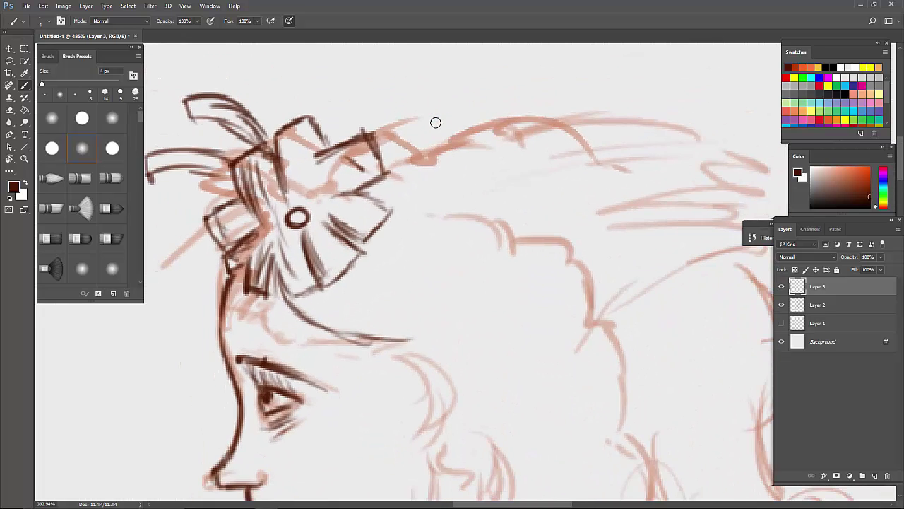
Trace the headdress's long upper edge and outline the rounded rolls of hair beneath it
mouse_move(385, 138)
mouse_down()
mouse_move(434, 121)
mouse_move(472, 129)
mouse_move(598, 119)
mouse_move(744, 138)
mouse_up()
scroll(733, 72, down, 4)
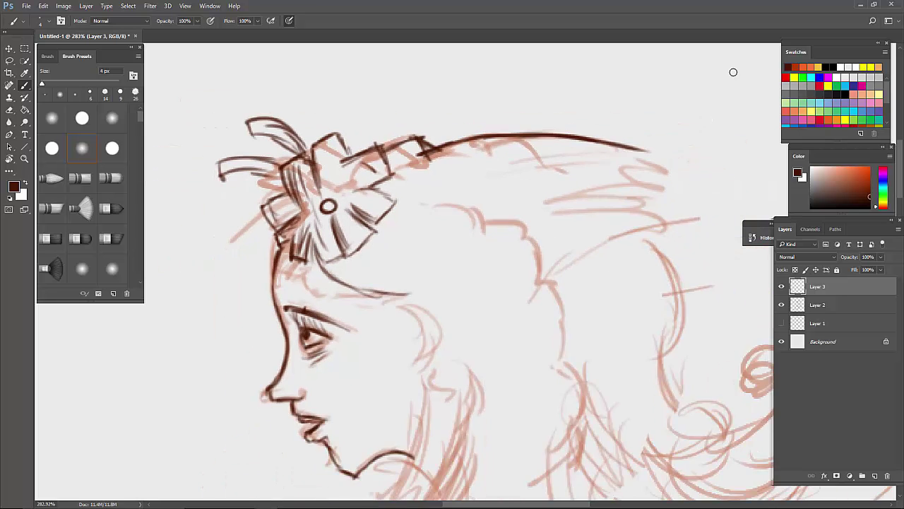
scroll(308, 123, up, 3)
mouse_move(341, 130)
mouse_down()
mouse_move(446, 179)
mouse_move(527, 248)
mouse_move(539, 275)
mouse_move(549, 378)
mouse_up()
drag(446, 180, 364, 290)
drag(367, 152, 307, 249)
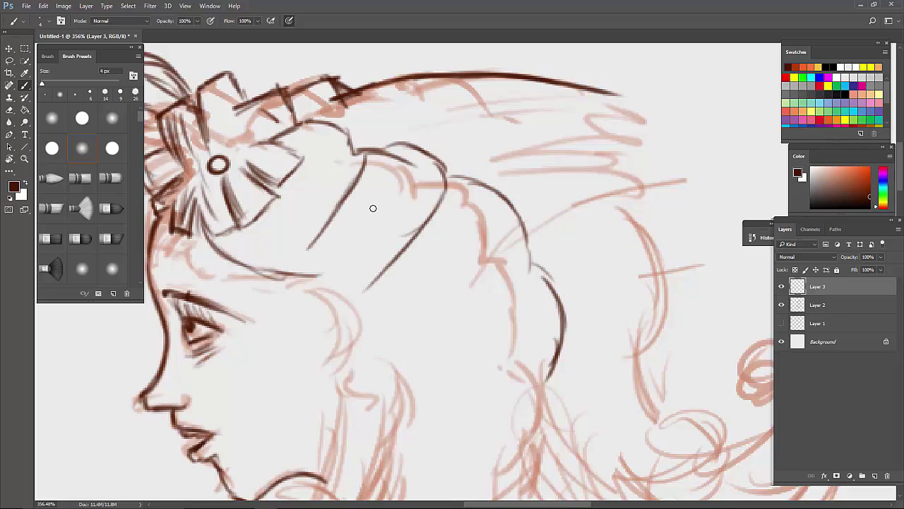
Hatch curved hair strands inside the front rolls of hair behind the flower
drag(308, 176, 349, 157)
drag(282, 224, 340, 166)
drag(359, 177, 420, 219)
drag(318, 233, 396, 254)
drag(357, 177, 395, 201)
drag(452, 198, 494, 230)
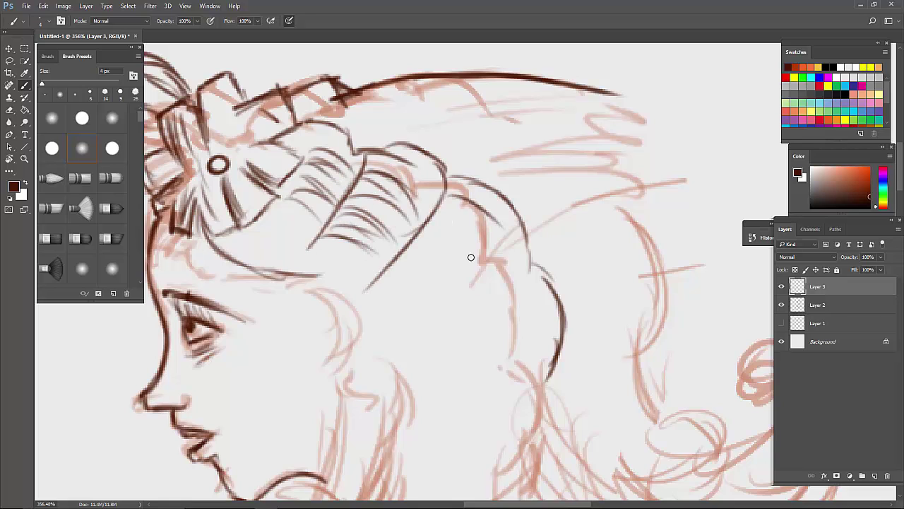
Outline and hatch the rear hair rolls and add short strands along the back of the head toward the ear
drag(441, 212, 494, 258)
mouse_move(417, 240)
mouse_down()
mouse_move(452, 276)
mouse_move(456, 310)
mouse_up()
drag(526, 233, 469, 354)
drag(526, 272, 551, 389)
drag(548, 353, 498, 406)
drag(502, 349, 495, 399)
drag(452, 364, 423, 420)
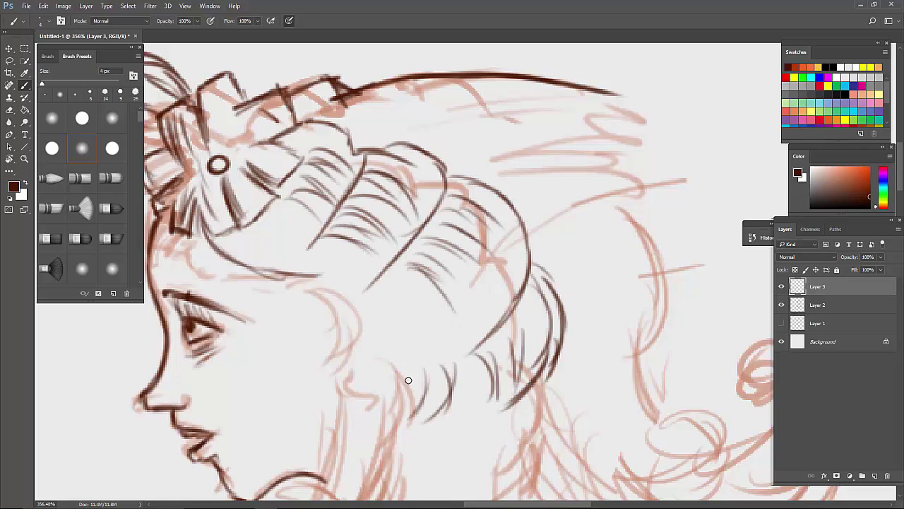
drag(411, 381, 399, 431)
Draw a lock sweeping back from the forehead into a spiral, plus a smaller spiral curl beside the cheek
mouse_move(254, 237)
mouse_down()
mouse_move(381, 304)
mouse_move(423, 187)
mouse_up()
mouse_move(432, 237)
mouse_down()
mouse_move(409, 232)
mouse_move(350, 315)
mouse_up()
drag(237, 246, 381, 325)
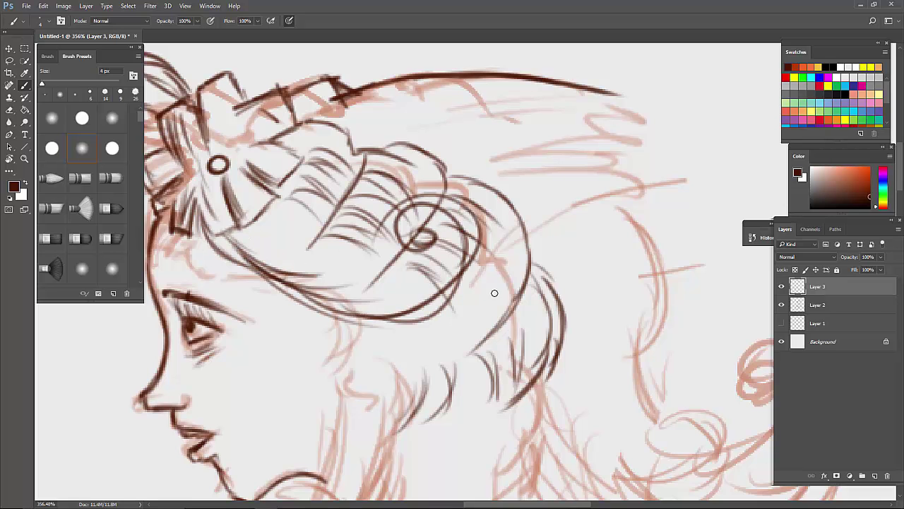
mouse_move(326, 312)
mouse_down()
mouse_move(412, 380)
mouse_move(355, 404)
mouse_up()
mouse_move(393, 349)
mouse_down()
mouse_move(365, 353)
mouse_move(358, 371)
mouse_up()
drag(408, 345, 387, 402)
scroll(366, 246, down, 5)
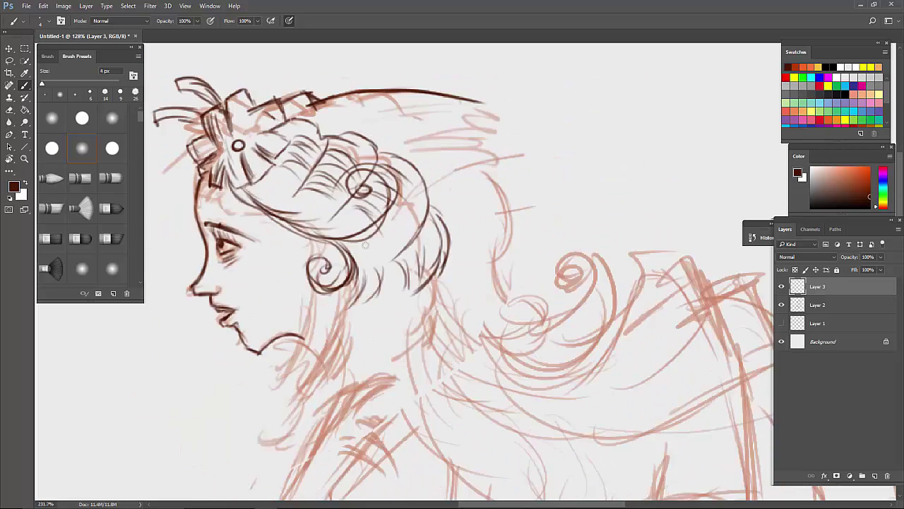
Draw the headdress's pointed, layered tips behind the head and shade them with short strokes
scroll(452, 106, up, 3)
mouse_move(468, 104)
mouse_down()
mouse_move(546, 118)
mouse_move(415, 141)
mouse_up()
mouse_move(415, 140)
mouse_down()
mouse_move(532, 123)
mouse_move(502, 136)
mouse_move(602, 164)
mouse_move(418, 212)
mouse_up()
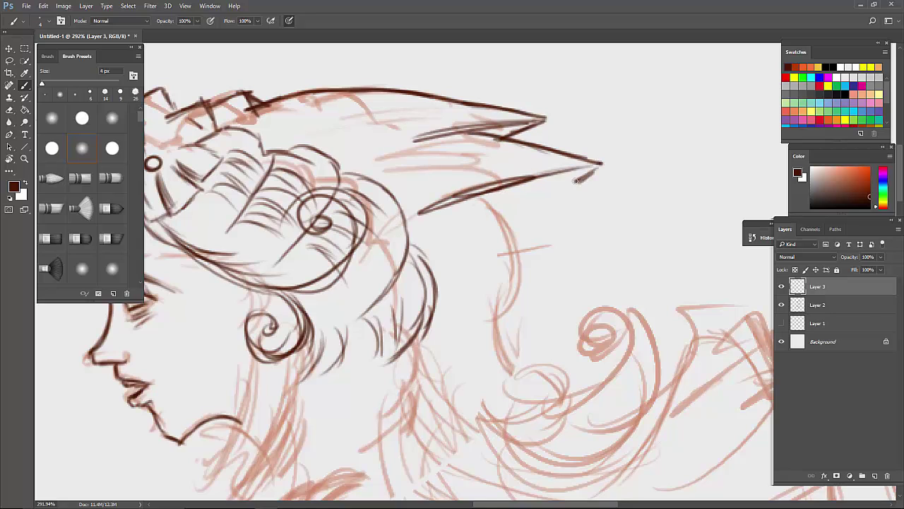
mouse_move(576, 180)
mouse_down()
mouse_move(607, 212)
mouse_move(406, 283)
mouse_up()
mouse_move(564, 230)
mouse_down()
mouse_move(578, 275)
mouse_move(432, 301)
mouse_up()
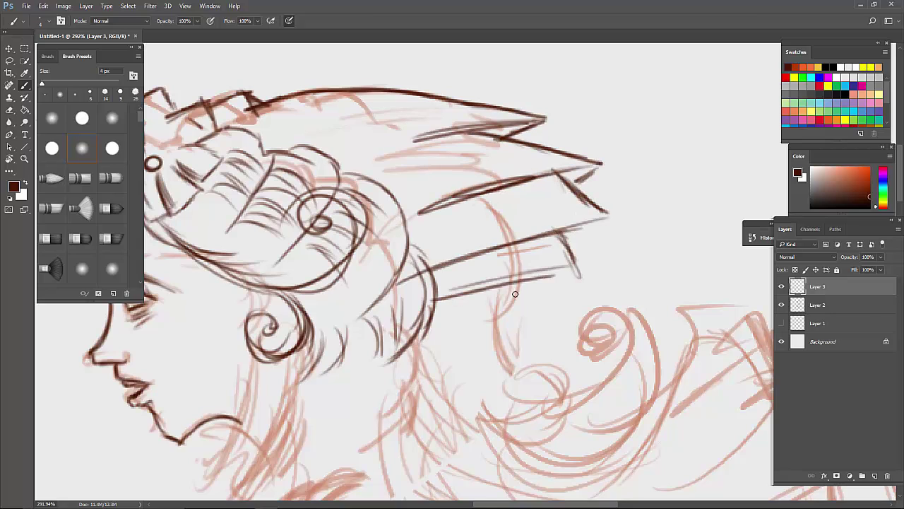
mouse_move(571, 270)
mouse_down()
mouse_move(468, 318)
mouse_move(428, 319)
mouse_up()
drag(530, 282, 436, 338)
drag(592, 166, 560, 184)
drag(603, 217, 564, 240)
drag(523, 125, 482, 138)
scroll(495, 258, down, 8)
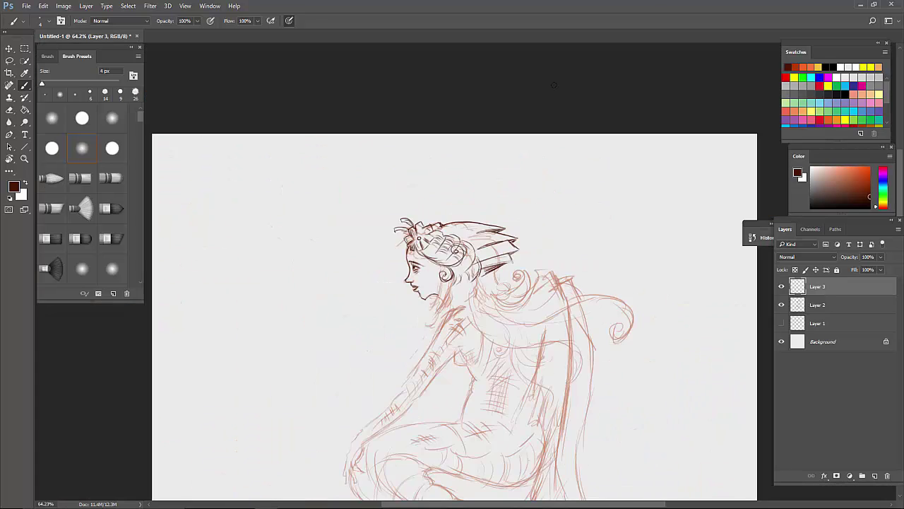
Draw a lock ending in a spiral behind the neck and add short dark strands beneath the headdress
scroll(540, 333, up, 6)
mouse_move(415, 156)
mouse_down()
mouse_move(450, 216)
mouse_move(503, 182)
mouse_move(521, 182)
mouse_up()
drag(537, 183, 428, 192)
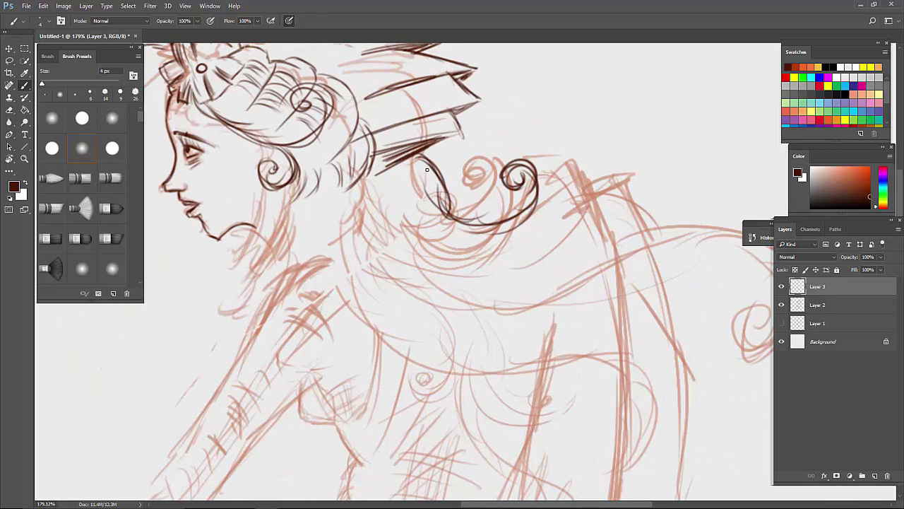
drag(395, 166, 389, 210)
drag(404, 168, 386, 216)
drag(393, 182, 378, 213)
drag(375, 176, 359, 227)
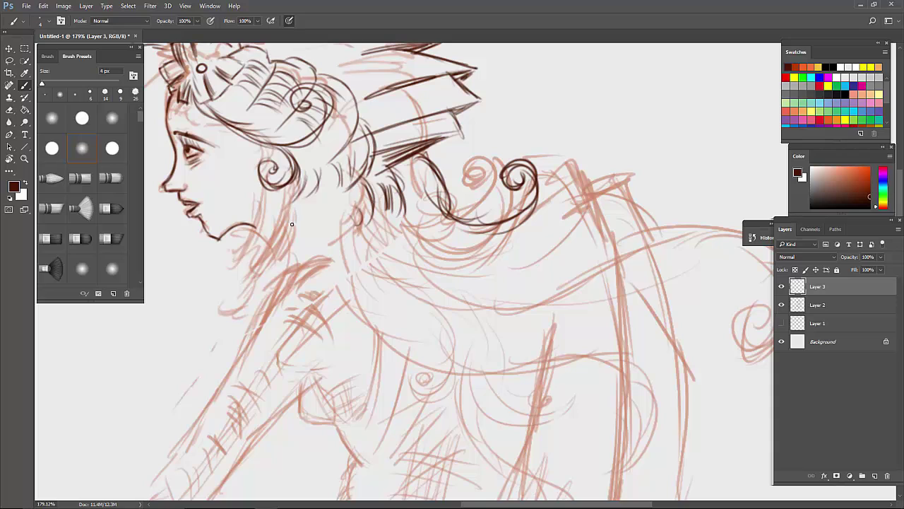
Draw dark strands of hair falling from behind the jaw down across the front of the neck
drag(296, 203, 287, 270)
drag(294, 215, 265, 291)
drag(297, 214, 263, 286)
drag(289, 235, 230, 303)
drag(296, 261, 259, 293)
mouse_move(317, 247)
mouse_down()
mouse_move(252, 302)
mouse_move(235, 333)
mouse_up()
drag(315, 263, 278, 309)
Draw long wavy locks flowing from the nape over the shoulder and back, ending in curls
mouse_move(338, 212)
mouse_down()
mouse_move(396, 279)
mouse_move(429, 359)
mouse_move(452, 345)
mouse_move(436, 267)
mouse_move(490, 319)
mouse_up()
drag(369, 218, 424, 266)
drag(370, 252, 451, 301)
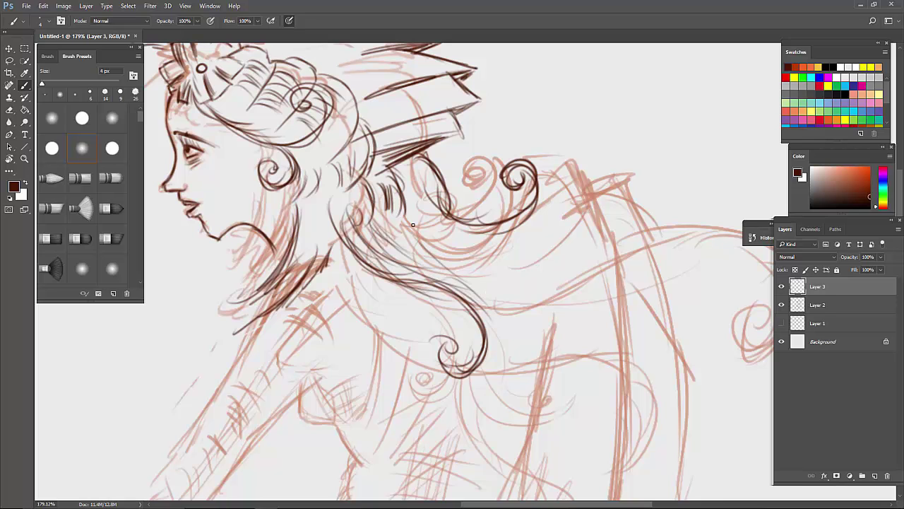
drag(418, 233, 577, 322)
mouse_move(553, 312)
mouse_down()
mouse_move(570, 364)
mouse_move(592, 363)
mouse_up()
drag(434, 247, 518, 290)
Draw the longest lock streaming out behind the back past the wing, ending in a spiral curl
mouse_move(511, 237)
mouse_down()
mouse_move(611, 246)
mouse_move(718, 238)
mouse_up()
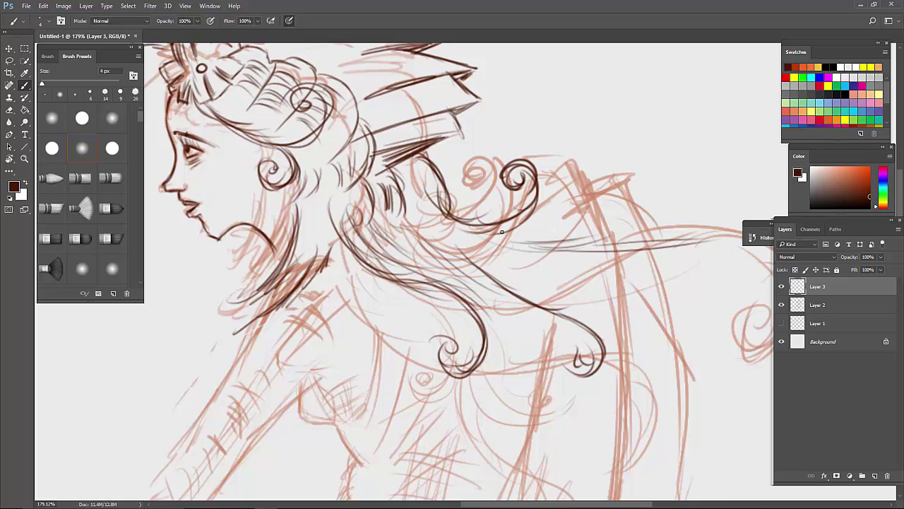
scroll(706, 241, down, 4)
drag(264, 179, 477, 185)
drag(498, 215, 470, 237)
drag(487, 185, 467, 240)
drag(444, 185, 304, 189)
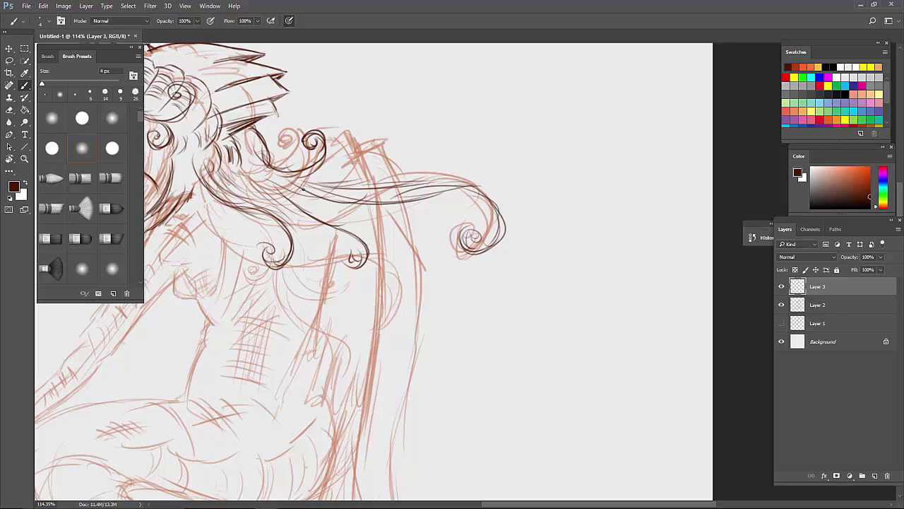
Add extra strands to the hair at the nape and along the long trailing lock
drag(247, 140, 272, 185)
drag(201, 152, 239, 192)
drag(300, 178, 431, 201)
drag(411, 188, 504, 229)
Ink the wing's upper joint and the start of its outer edge above and below the trailing hair
scroll(261, 104, up, 5)
drag(384, 235, 489, 130)
mouse_move(462, 157)
mouse_down()
mouse_move(516, 142)
mouse_move(550, 265)
mouse_up()
scroll(549, 264, down, 2)
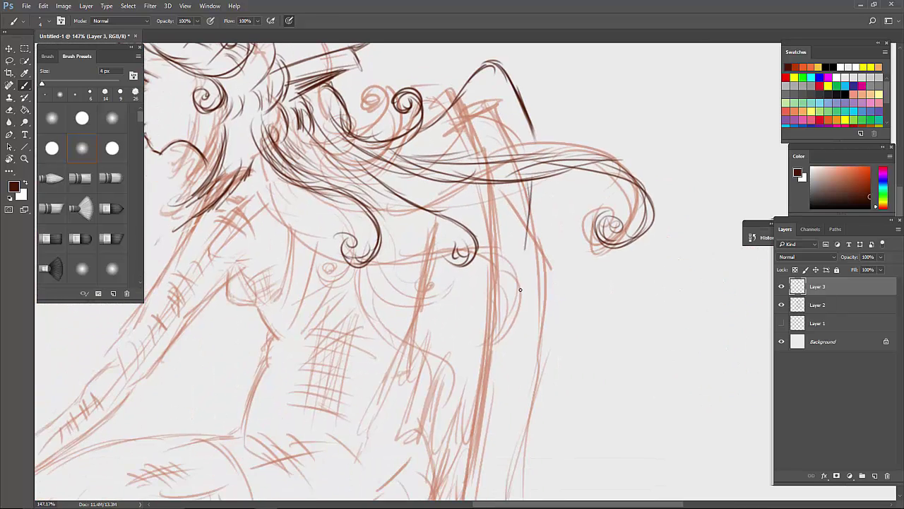
Fill the small triangular shadow on the neck with solid dark brown
scroll(520, 289, down, 3)
scroll(400, 103, up, 3)
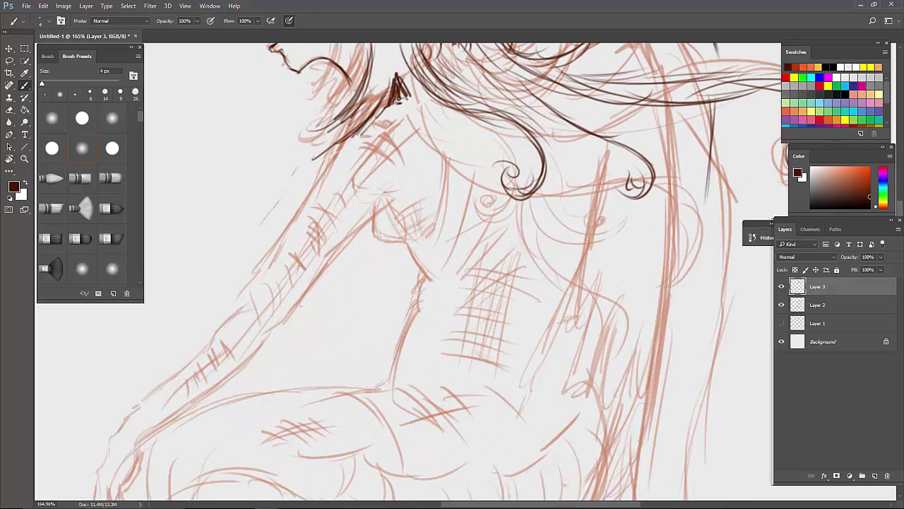
drag(398, 96, 391, 105)
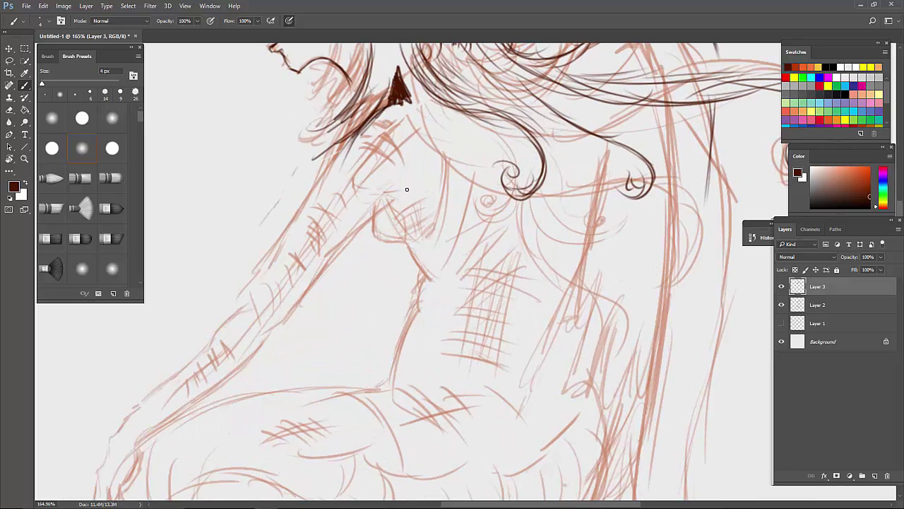
Outline the inner upper arm, chest and front of the waist, and hatch shading around the chest
drag(308, 276, 387, 199)
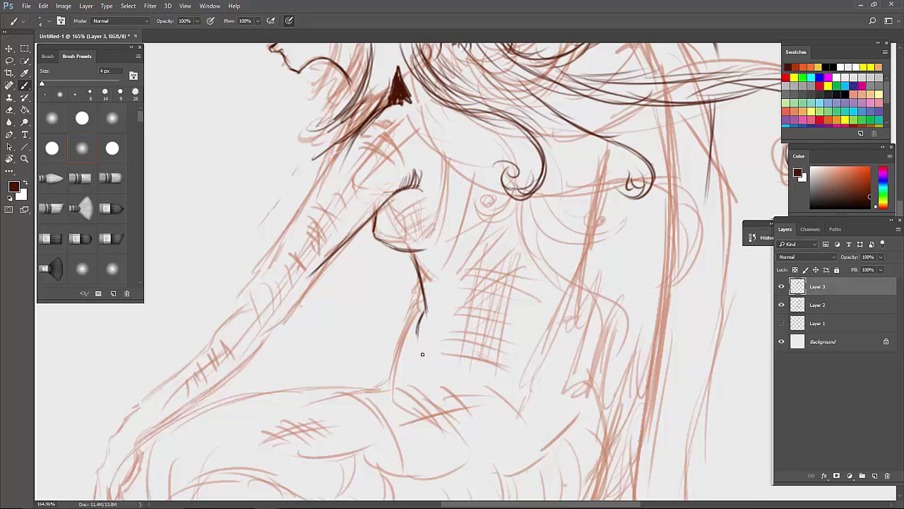
mouse_move(424, 321)
mouse_down()
mouse_move(387, 404)
mouse_move(395, 390)
mouse_up()
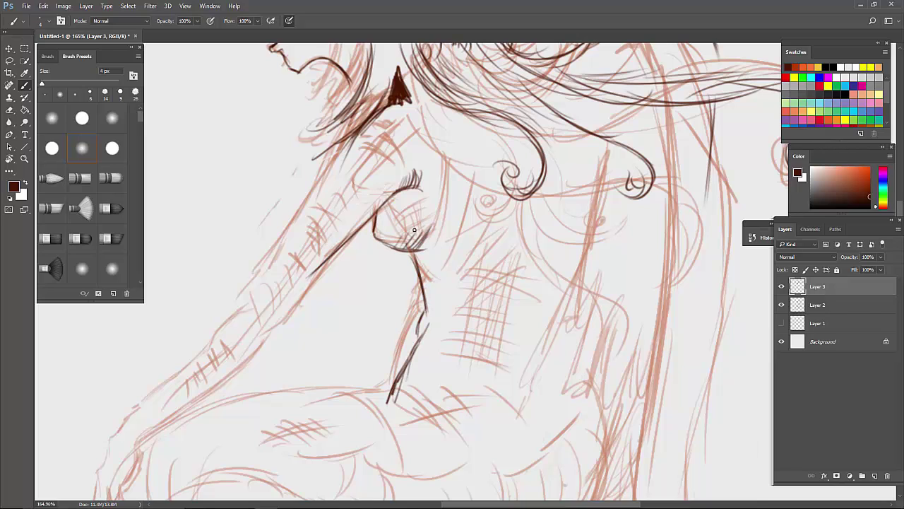
mouse_move(415, 230)
mouse_down()
mouse_move(452, 220)
mouse_move(459, 182)
mouse_up()
drag(427, 212, 466, 197)
Crosshatch the upper arm from the shoulder to the elbow and outline both edges of the forearm
mouse_move(428, 118)
mouse_down()
mouse_move(375, 137)
mouse_move(308, 244)
mouse_move(409, 141)
mouse_up()
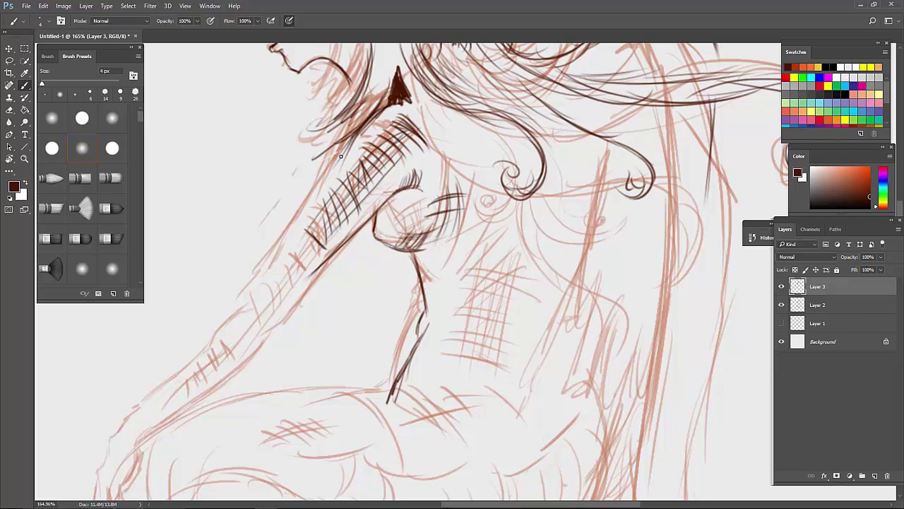
mouse_move(286, 311)
mouse_down()
mouse_move(234, 375)
mouse_move(164, 424)
mouse_up()
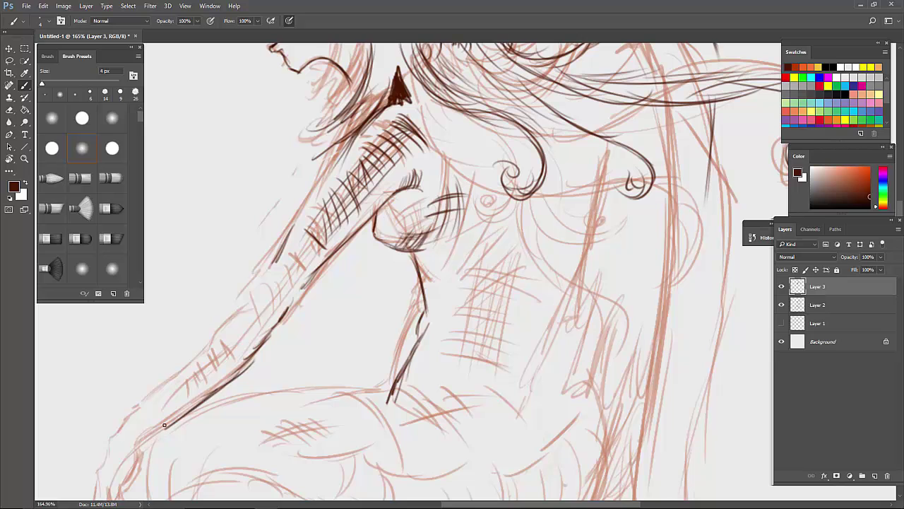
drag(228, 309, 162, 383)
drag(212, 330, 139, 411)
Draw the wrist and back of the hand resting on the knee, along with its pointed fingers
scroll(151, 372, down, 5)
scroll(151, 372, up, 8)
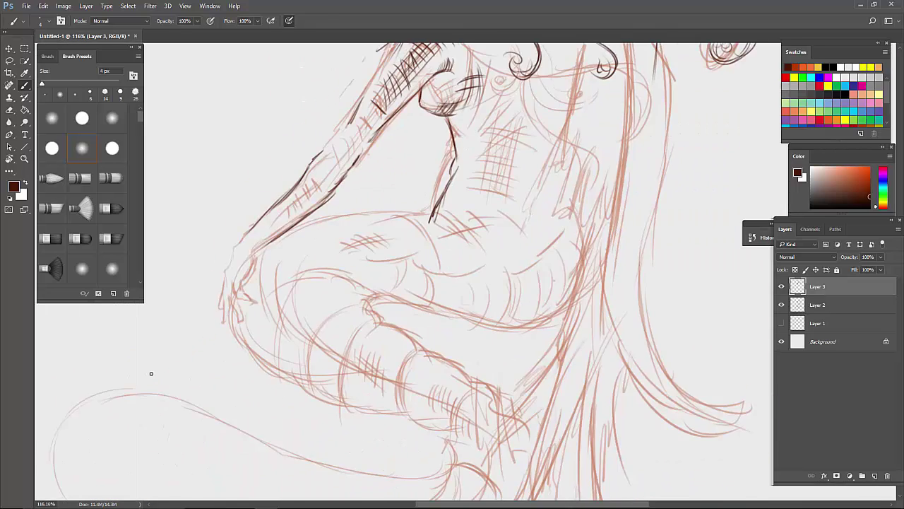
drag(321, 91, 273, 145)
drag(301, 115, 253, 188)
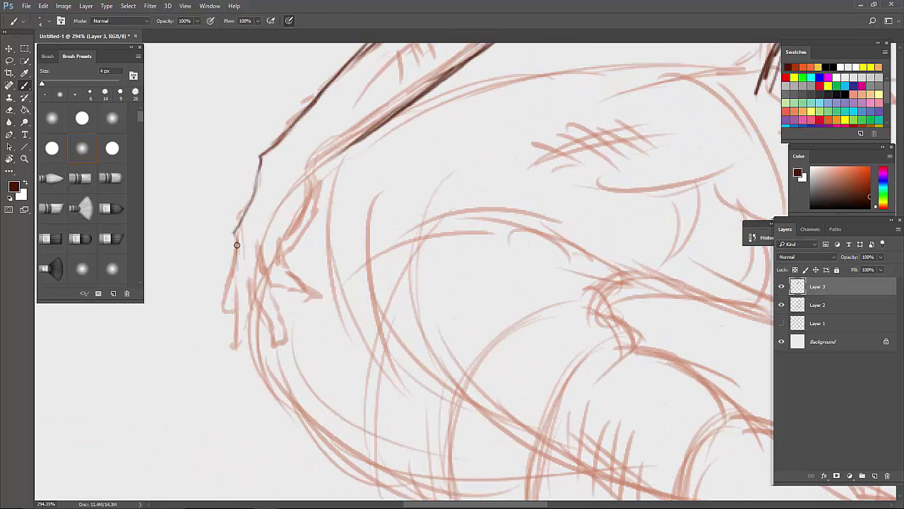
drag(237, 245, 220, 323)
drag(240, 289, 232, 357)
drag(247, 306, 233, 350)
mouse_move(249, 283)
mouse_down()
mouse_move(275, 344)
mouse_move(260, 271)
mouse_move(294, 279)
mouse_up()
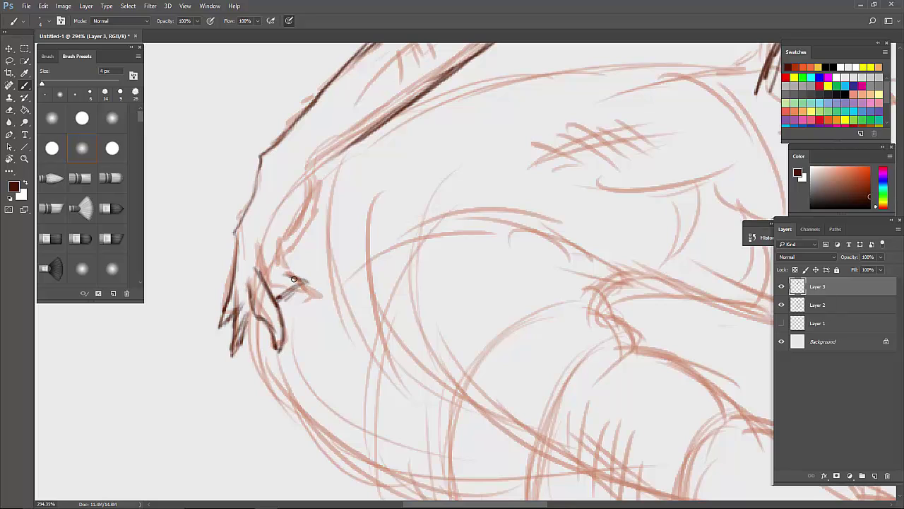
Draw the thumb side of the hand, hatch it near the wrist and darken the forearm's lower edge
mouse_move(302, 169)
mouse_down()
mouse_move(290, 228)
mouse_move(274, 222)
mouse_move(271, 233)
mouse_up()
drag(297, 180, 278, 236)
key(ctrl+0)
drag(280, 282, 225, 309)
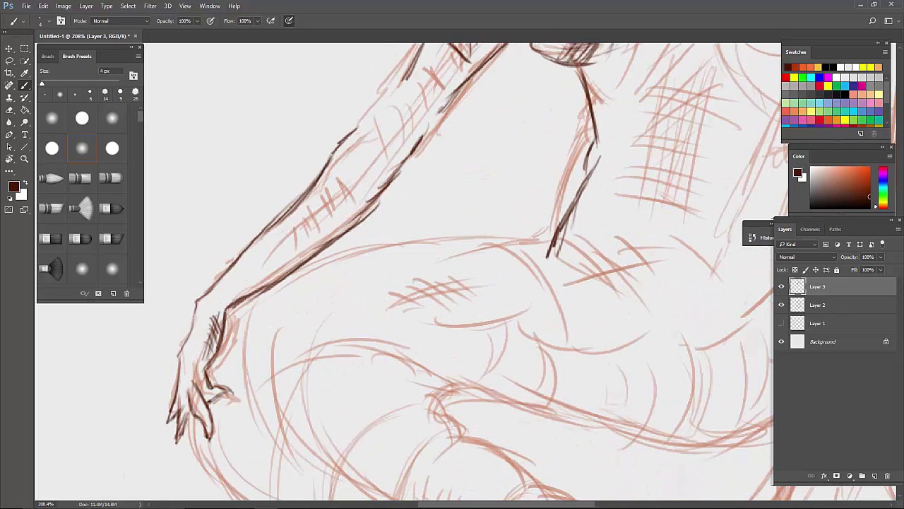
Trace the upper edge of the thigh from the forearm to the waist with overlapping strokes
drag(302, 270, 440, 242)
drag(332, 256, 541, 247)
drag(386, 244, 548, 249)
drag(268, 285, 424, 243)
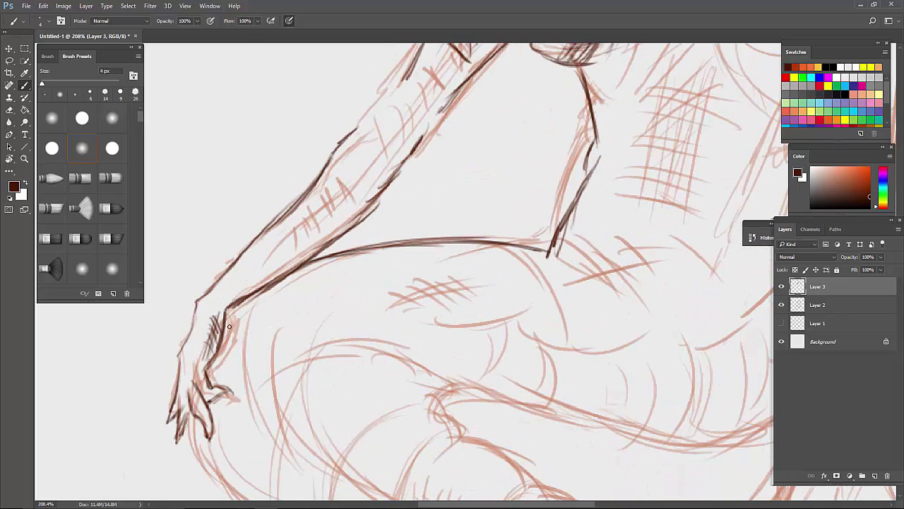
Outline the folded tail section beneath the knee down to its bend and draw curved bands across it
scroll(407, 209, down, 5)
scroll(229, 325, up, 5)
mouse_move(244, 212)
mouse_down()
mouse_move(332, 302)
mouse_move(313, 202)
mouse_move(404, 202)
mouse_move(357, 325)
mouse_move(424, 219)
mouse_up()
drag(479, 257, 463, 350)
drag(402, 189, 443, 227)
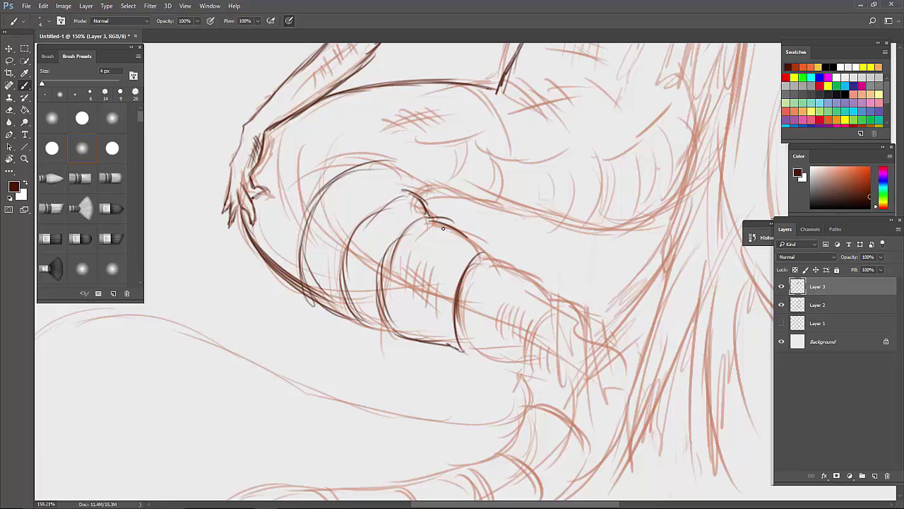
mouse_move(526, 287)
mouse_down()
mouse_move(469, 353)
mouse_move(528, 432)
mouse_up()
drag(572, 316, 595, 333)
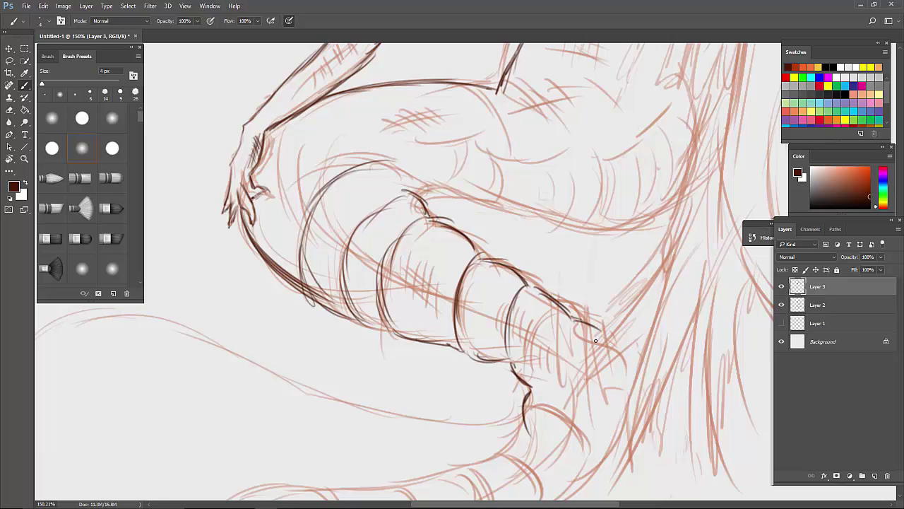
Hatch the folded tail near the knee, draw its lengthwise centre line and shade the inner knee bend
drag(319, 219, 331, 310)
drag(333, 228, 341, 322)
drag(304, 257, 347, 299)
drag(324, 223, 371, 281)
drag(311, 244, 344, 273)
mouse_move(284, 155)
mouse_down()
mouse_move(300, 199)
mouse_move(500, 320)
mouse_move(582, 390)
mouse_up()
drag(353, 196, 400, 180)
mouse_move(358, 207)
mouse_down()
mouse_move(402, 187)
mouse_move(400, 206)
mouse_up()
Trace the underside of the thigh from the knee bend to the hip with overlapping strokes
mouse_move(382, 171)
mouse_down()
mouse_move(517, 228)
mouse_move(673, 218)
mouse_up()
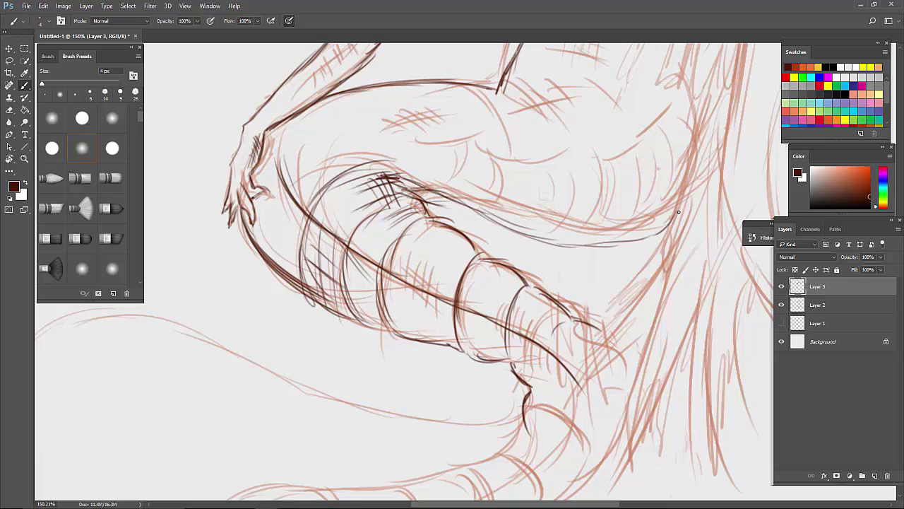
drag(599, 245, 675, 218)
drag(580, 244, 657, 235)
drag(416, 190, 657, 236)
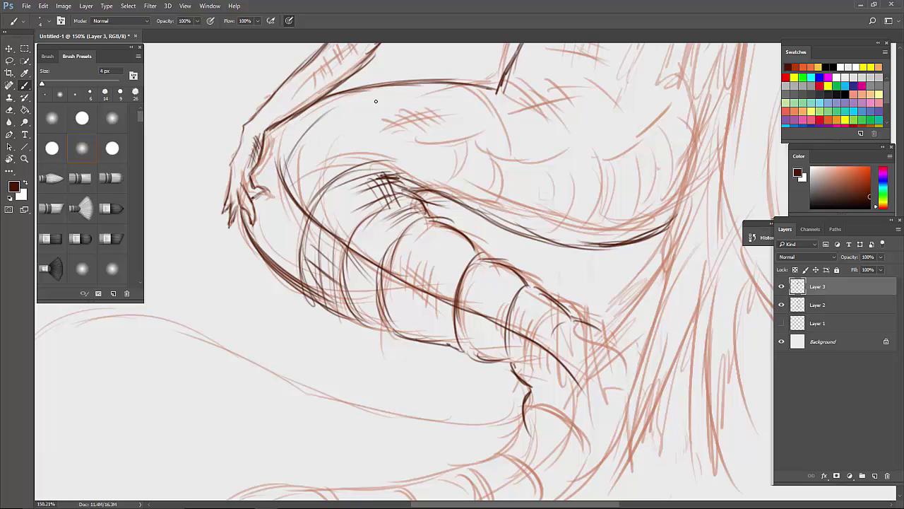
Draw the inner contour line along the upper thigh and around the knee, adding short hatching beneath the thigh's top edge
drag(376, 101, 595, 92)
drag(398, 101, 310, 239)
mouse_move(347, 144)
mouse_down()
mouse_move(262, 258)
mouse_move(396, 168)
mouse_move(259, 251)
mouse_up()
scroll(478, 92, down, 5)
drag(422, 195, 510, 186)
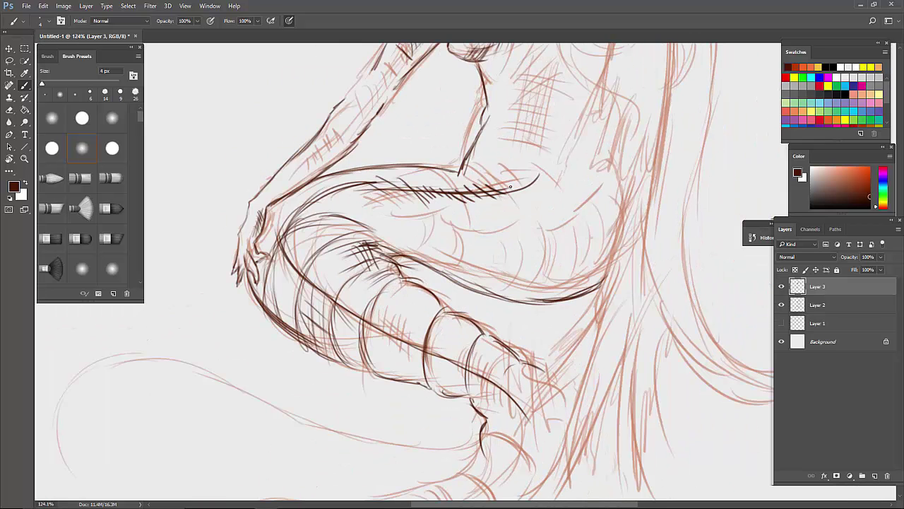
Redraw the lower waist line where it meets the hip and undo the excess strokes along the upper thigh
key(ctrl+z)
drag(480, 150, 488, 119)
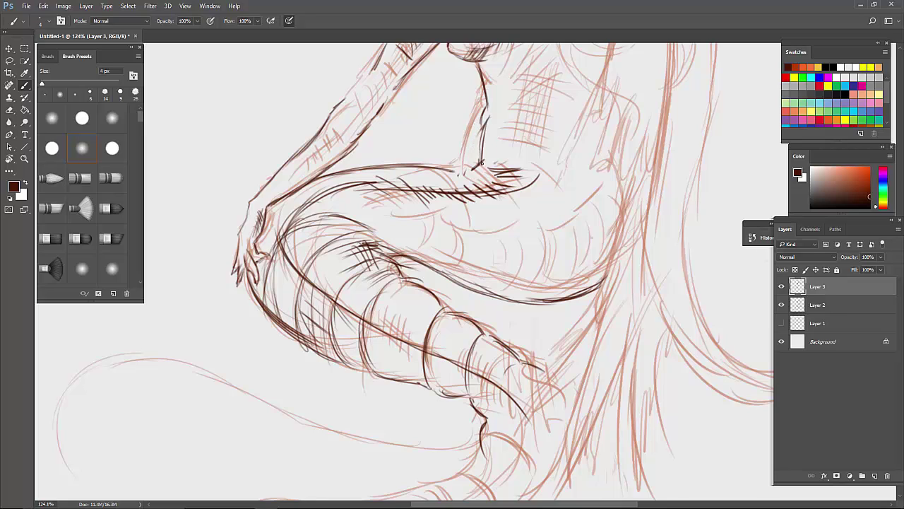
key(ctrl+alt+z)
key(ctrl+alt+z)
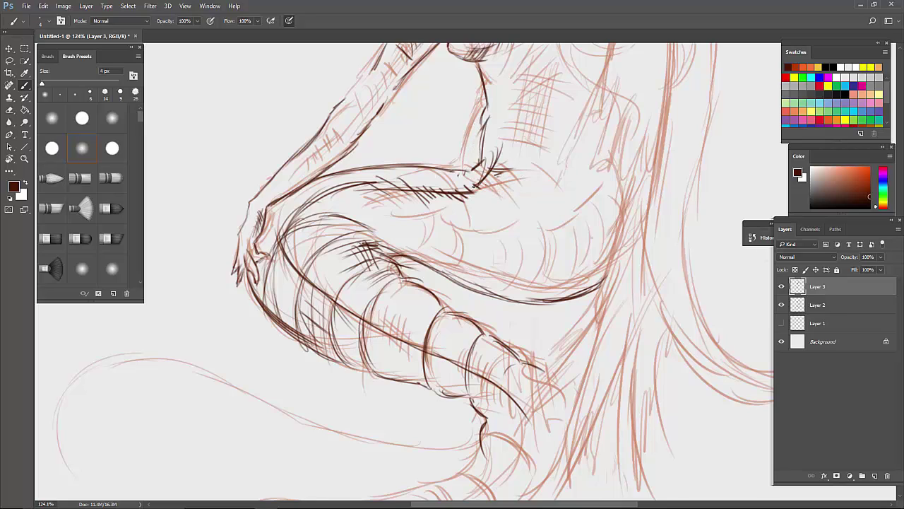
Draw long curved contour strokes sweeping from the waist over the hip
drag(487, 191, 494, 232)
drag(498, 185, 527, 237)
drag(511, 164, 574, 217)
drag(535, 178, 581, 229)
mouse_move(558, 156)
mouse_down()
mouse_move(604, 215)
mouse_move(588, 238)
mouse_up()
Cover the lower thigh and hip with small rounded scales and add curved strokes below the thigh's top edge
drag(476, 214, 458, 248)
drag(448, 218, 415, 243)
mouse_move(506, 254)
mouse_down()
mouse_move(574, 277)
mouse_move(494, 287)
mouse_up()
drag(559, 283, 607, 247)
drag(594, 286, 408, 269)
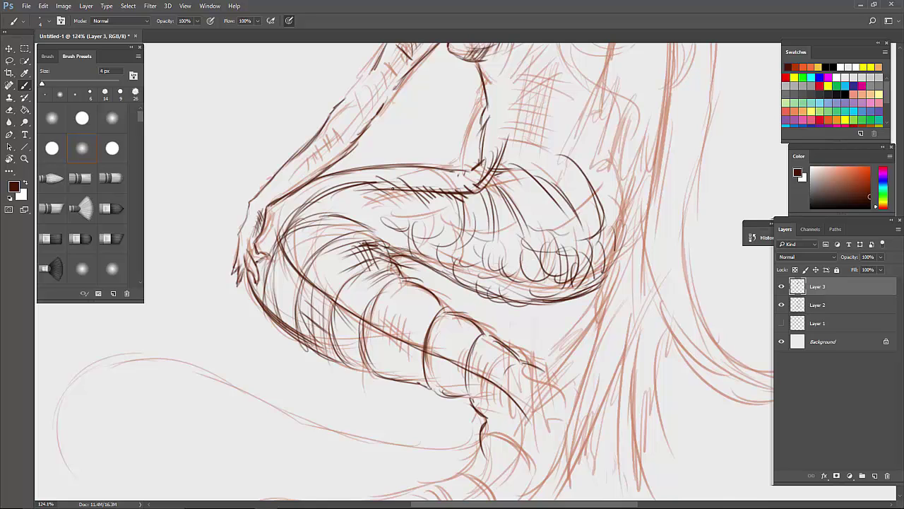
drag(393, 189, 429, 254)
drag(435, 194, 459, 252)
Shade the side of the torso from below the breast to the waist with long diagonal hatching
scroll(489, 265, down, 5)
scroll(522, 161, up, 9)
drag(476, 116, 461, 205)
mouse_move(500, 135)
mouse_down()
mouse_move(466, 241)
mouse_move(483, 231)
mouse_up()
drag(537, 171, 480, 252)
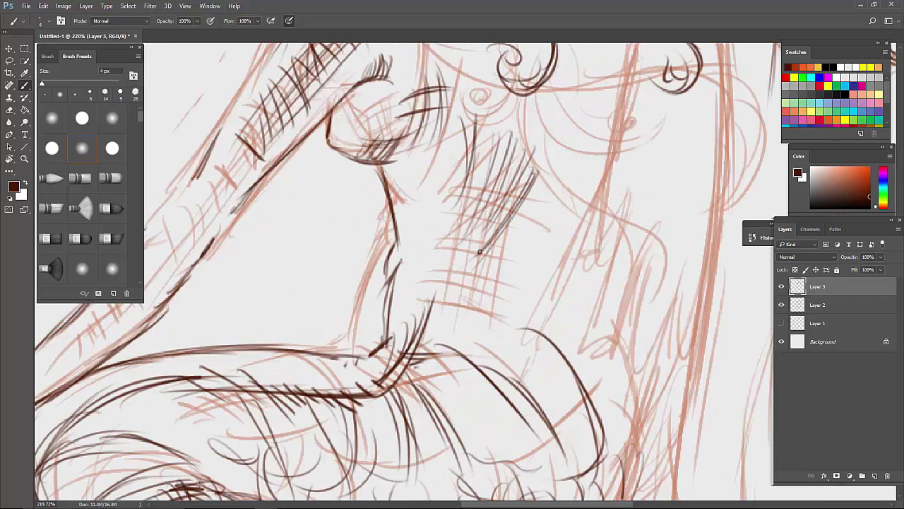
drag(530, 233, 469, 315)
drag(520, 223, 463, 336)
drag(487, 265, 438, 342)
mouse_move(470, 286)
mouse_down()
mouse_move(406, 367)
mouse_move(362, 378)
mouse_up()
drag(395, 350, 361, 406)
Layer denser crossing strokes over the torso shading and extend them toward the back above the hip
drag(509, 138, 470, 243)
mouse_move(541, 113)
mouse_down()
mouse_move(498, 191)
mouse_move(505, 166)
mouse_up()
drag(498, 225, 460, 315)
drag(529, 261, 428, 346)
drag(568, 250, 456, 362)
drag(536, 213, 491, 322)
drag(488, 222, 455, 350)
mouse_move(554, 187)
mouse_down()
mouse_move(528, 277)
mouse_move(533, 293)
mouse_up()
drag(538, 258, 526, 365)
Trace the upper and lower edges of the tail from its bend toward the coil
scroll(589, 145, down, 5)
scroll(464, 181, up, 4)
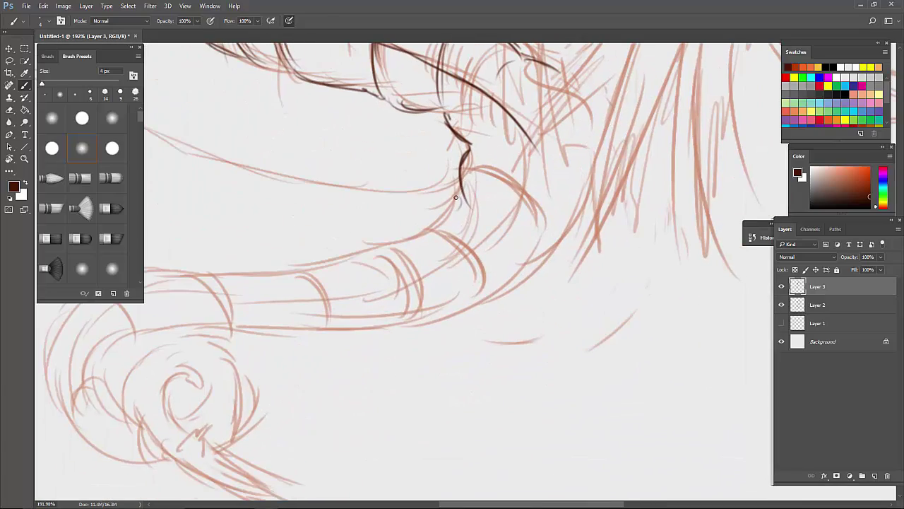
drag(456, 197, 152, 324)
drag(503, 283, 205, 343)
Draw the second peak at the top of the wings and trace the straight wing edge below the hair
scroll(127, 407, down, 5)
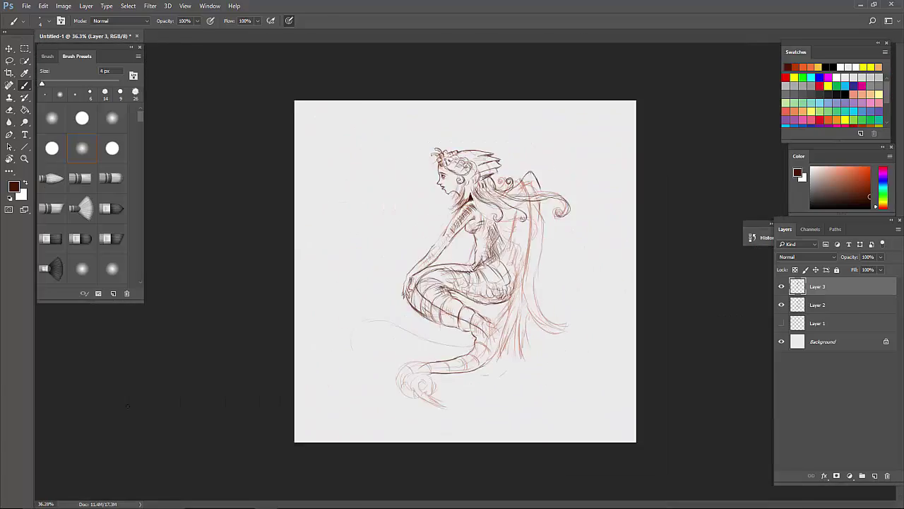
scroll(128, 405, up, 4)
drag(470, 129, 503, 211)
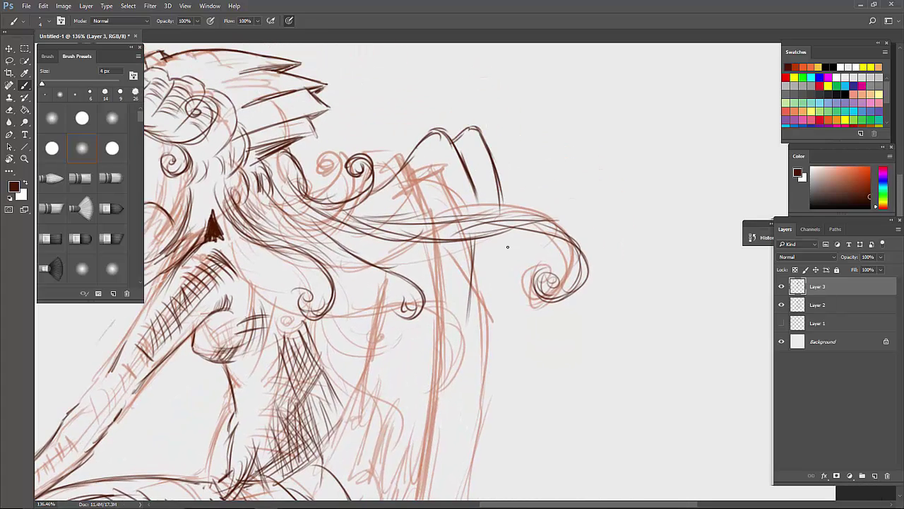
drag(476, 252, 464, 495)
Draw the wing's inner edge behind the back with curled strands and short feather tips beneath them
scroll(507, 210, down, 3)
scroll(507, 210, up, 2)
mouse_move(372, 84)
mouse_down()
mouse_move(393, 224)
mouse_move(407, 214)
mouse_up()
mouse_move(372, 84)
mouse_down()
mouse_move(449, 202)
mouse_move(395, 152)
mouse_up()
drag(411, 231, 413, 303)
drag(418, 265, 406, 310)
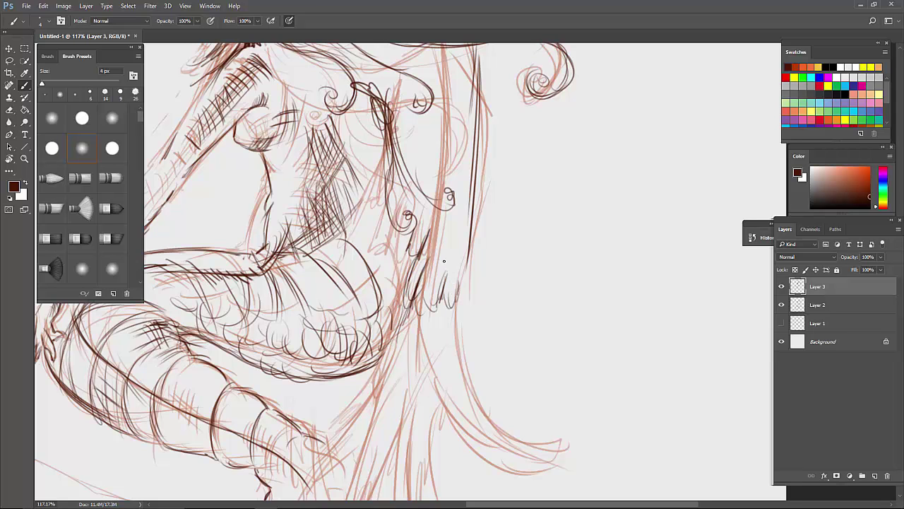
Continue the jagged wing edge down behind the hip and hatch the shadow between the wing and tail
drag(410, 311, 377, 371)
drag(390, 346, 347, 420)
drag(355, 421, 342, 443)
scroll(325, 456, up, 2)
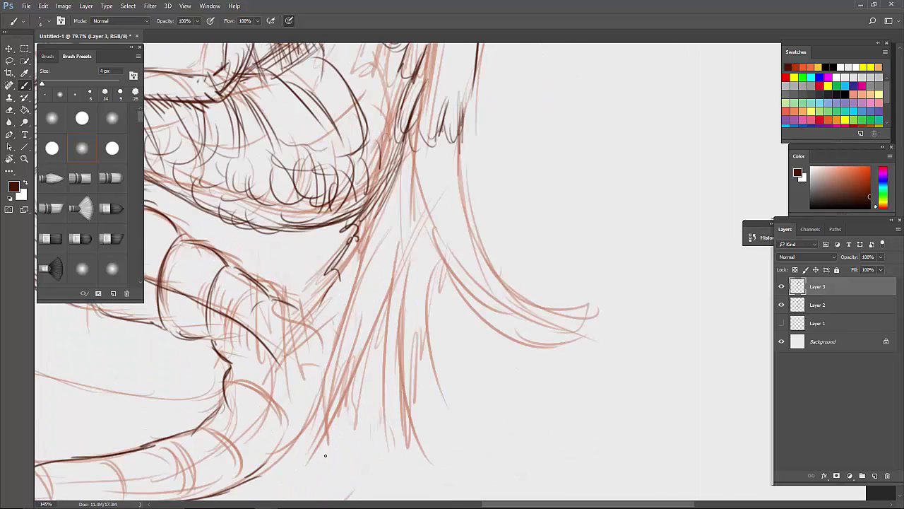
drag(340, 275, 270, 374)
drag(331, 320, 268, 386)
drag(343, 308, 285, 415)
drag(342, 335, 289, 448)
Draw the long lower feathers of the near wing behind the tail, finishing them with ragged tips
mouse_move(427, 145)
mouse_down()
mouse_move(367, 277)
mouse_move(308, 451)
mouse_up()
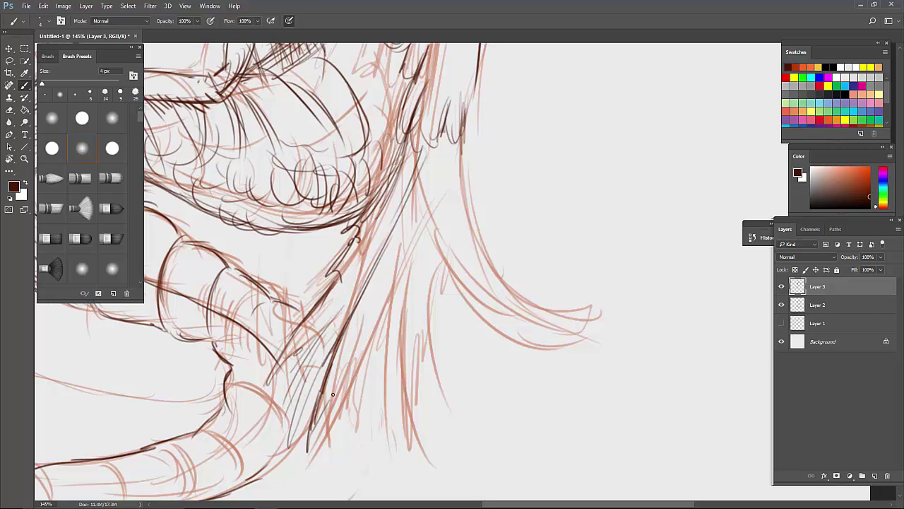
drag(341, 391, 317, 447)
drag(344, 386, 330, 427)
drag(389, 284, 362, 339)
drag(448, 134, 393, 303)
drag(446, 151, 363, 354)
drag(465, 129, 403, 386)
drag(402, 375, 374, 404)
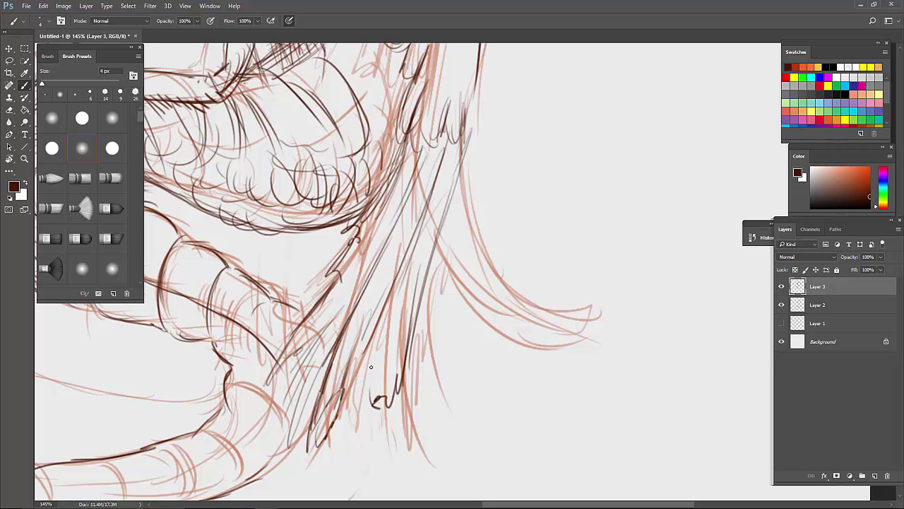
Outline the far wing sweeping outward from the hair curl to its feather tips and fill it with slanted feather strokes
scroll(367, 329, down, 5)
mouse_move(370, 373)
mouse_down()
mouse_move(413, 218)
mouse_move(450, 340)
mouse_move(498, 399)
mouse_up()
scroll(466, 176, up, 3)
drag(353, 221, 406, 311)
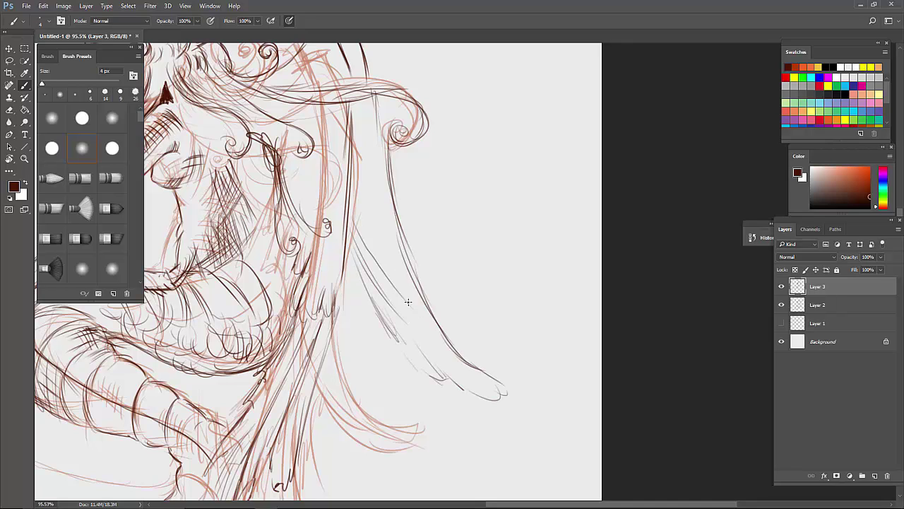
drag(354, 199, 422, 324)
drag(357, 190, 401, 280)
drag(351, 151, 394, 239)
drag(348, 130, 391, 199)
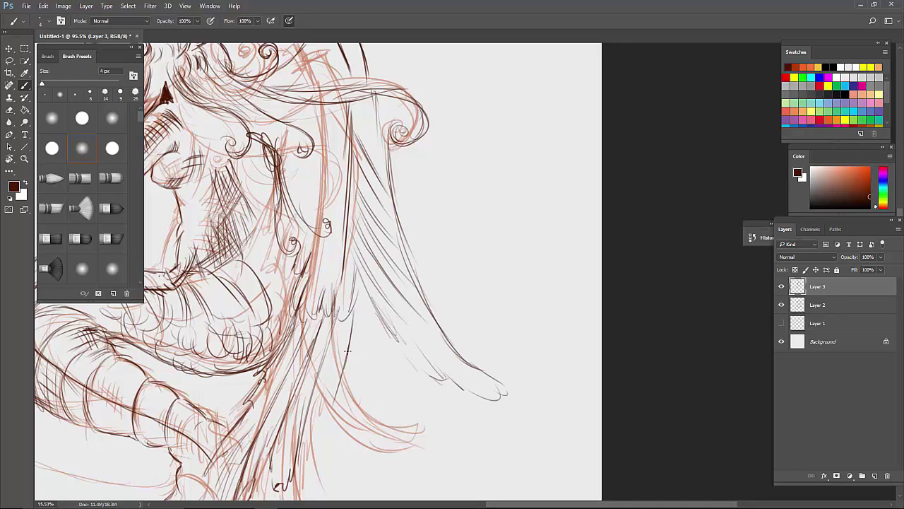
Draw the near wing's trailing feather down to its tip and darken its long rear edge
mouse_move(347, 350)
mouse_down()
mouse_move(304, 472)
mouse_move(333, 452)
mouse_up()
drag(362, 256, 330, 401)
drag(355, 150, 360, 295)
drag(353, 96, 359, 291)
drag(357, 219, 347, 332)
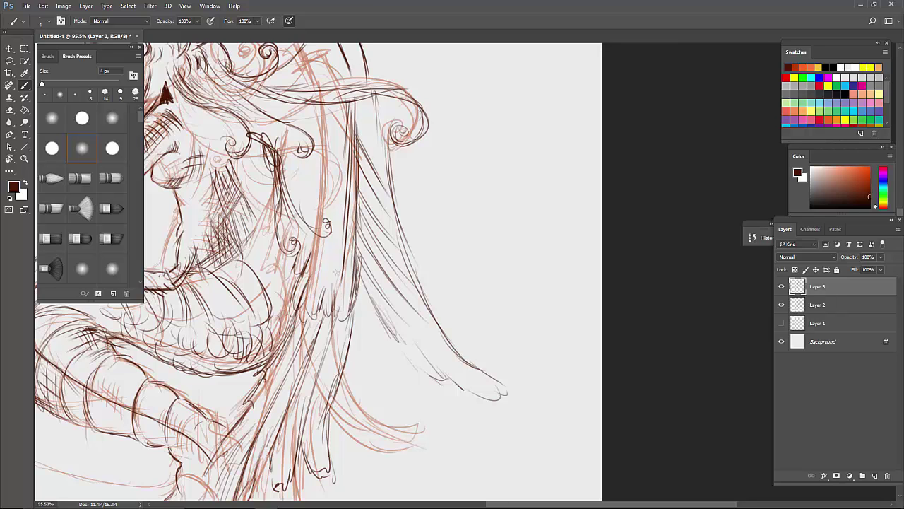
Add long vertical feather lines inside the near wing from the hair down to the lower feathers
drag(343, 140, 331, 306)
drag(333, 139, 313, 276)
drag(339, 172, 313, 302)
drag(337, 228, 291, 382)
Ink the lower tail's edges, add curved bands across it and draw the lengthwise centre line toward the coil
drag(282, 452, 585, 318)
scroll(484, 452, up, 5)
drag(565, 286, 305, 339)
mouse_move(265, 314)
mouse_down()
mouse_move(488, 247)
mouse_move(527, 290)
mouse_up()
drag(451, 255, 483, 318)
drag(386, 273, 425, 305)
mouse_move(565, 210)
mouse_down()
mouse_move(304, 304)
mouse_move(185, 365)
mouse_up()
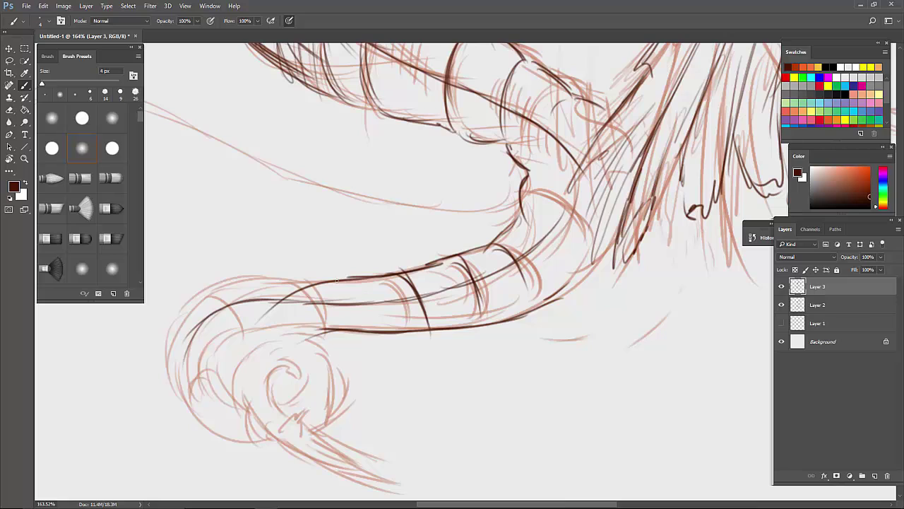
Extend the tail's edges around the start of the coil, hatch its upper side and darken the underside of the bend
drag(330, 282, 178, 328)
mouse_move(351, 326)
mouse_down()
mouse_move(270, 324)
mouse_move(195, 376)
mouse_up()
drag(346, 281, 320, 291)
drag(362, 283, 357, 297)
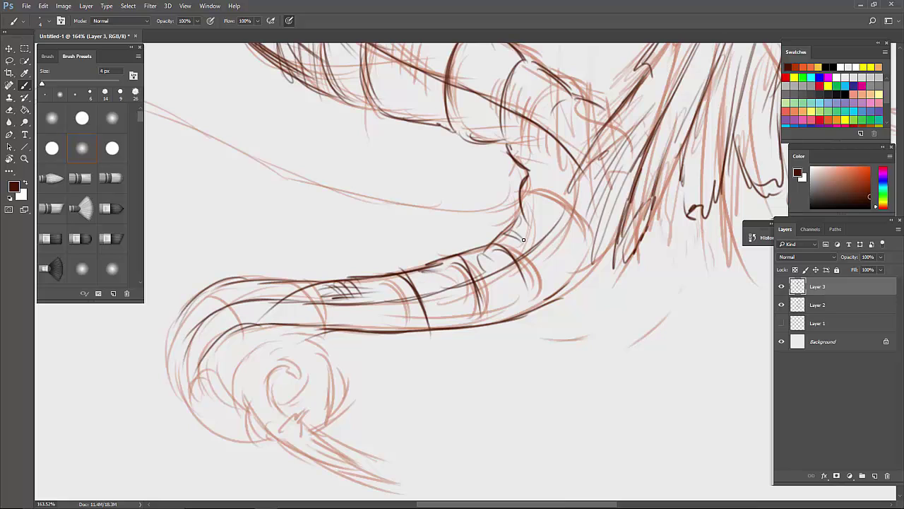
drag(589, 230, 581, 275)
drag(588, 240, 511, 315)
drag(488, 320, 397, 329)
Darken the outer curve of the tail coil and draw its inner edge with a wavy line between them
drag(296, 283, 228, 291)
mouse_move(242, 280)
mouse_down()
mouse_move(182, 317)
mouse_move(174, 360)
mouse_up()
drag(181, 311, 210, 424)
drag(239, 325, 232, 393)
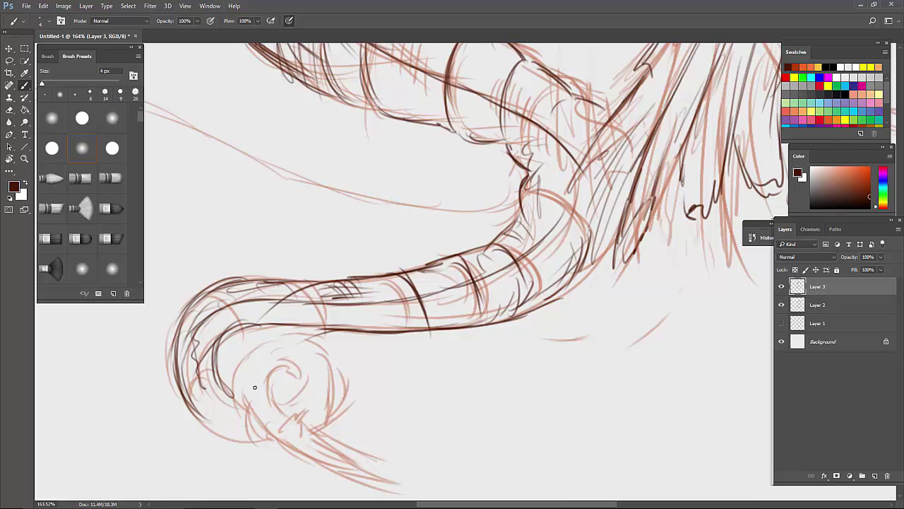
Draw the coil's inner spiral, close its outer loop and finish the tail's pointed tip
mouse_move(281, 365)
mouse_down()
mouse_move(262, 430)
mouse_move(415, 493)
mouse_up()
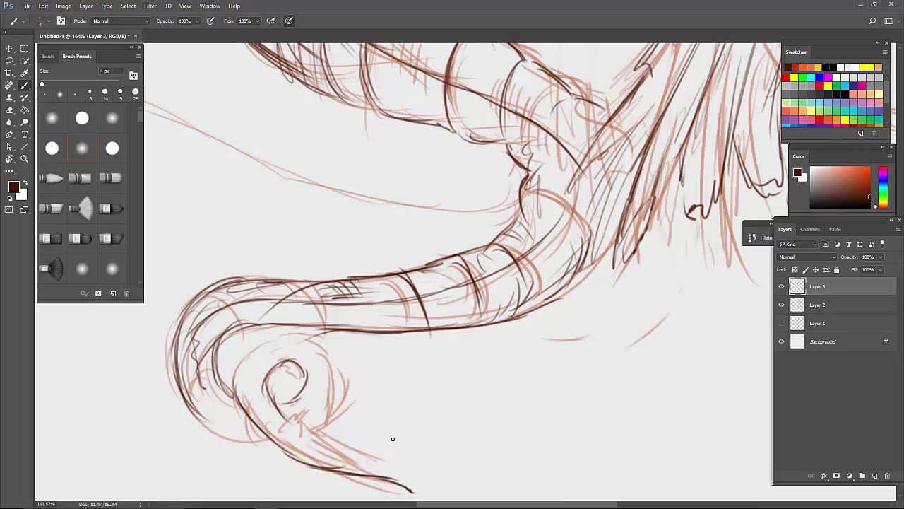
mouse_move(235, 383)
mouse_down()
mouse_move(313, 353)
mouse_move(322, 423)
mouse_up()
drag(187, 406, 263, 445)
scroll(337, 373, down, 9)
scroll(337, 374, up, 7)
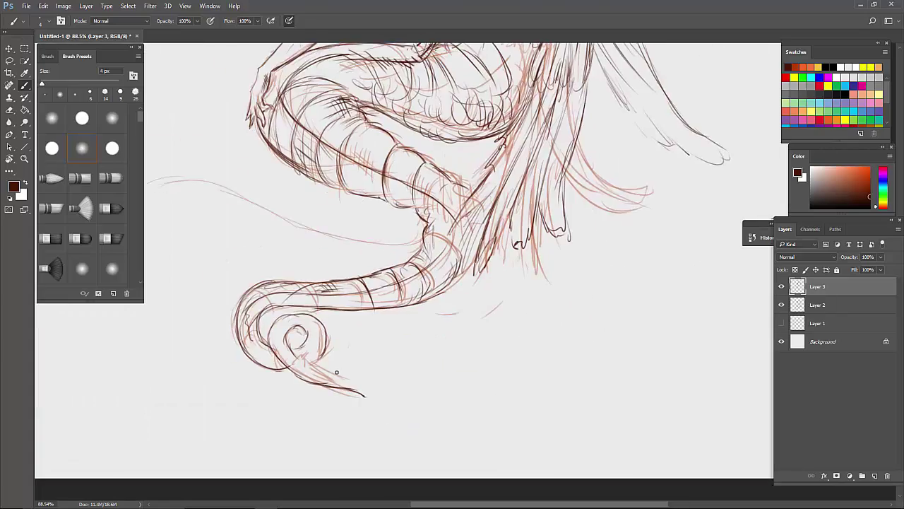
drag(267, 327, 373, 413)
Hide the rough sketch on Layer 2, leaving the Layer 3 line work displayed on the background
scroll(409, 390, down, 7)
scroll(409, 390, up, 9)
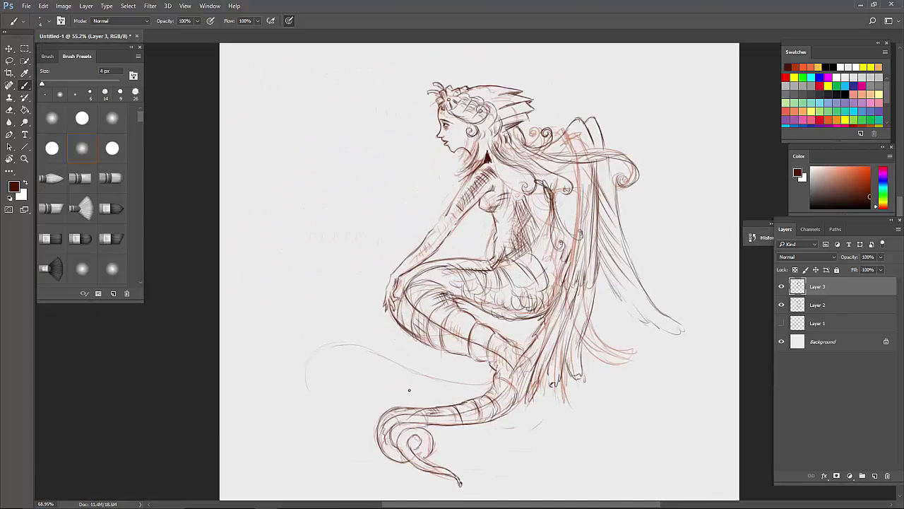
scroll(409, 390, down, 4)
click(783, 306)
scroll(785, 305, down, 3)
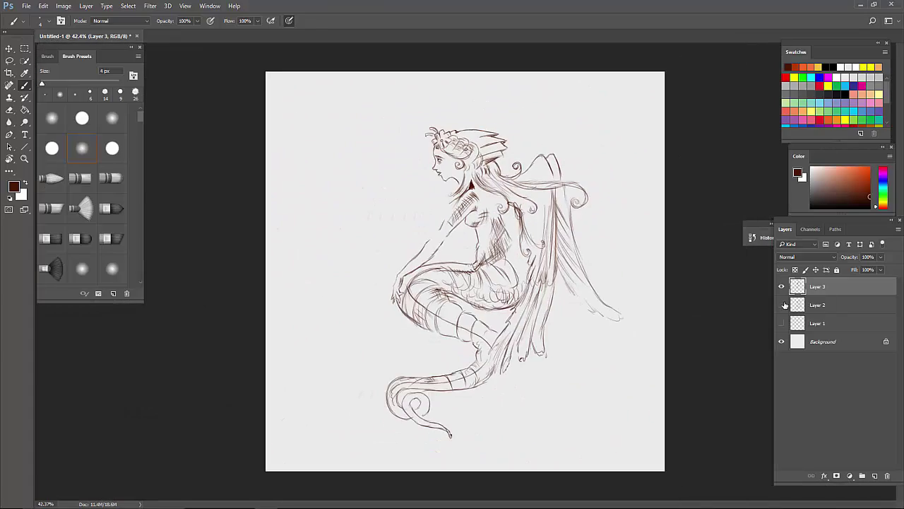
scroll(784, 305, up, 1)
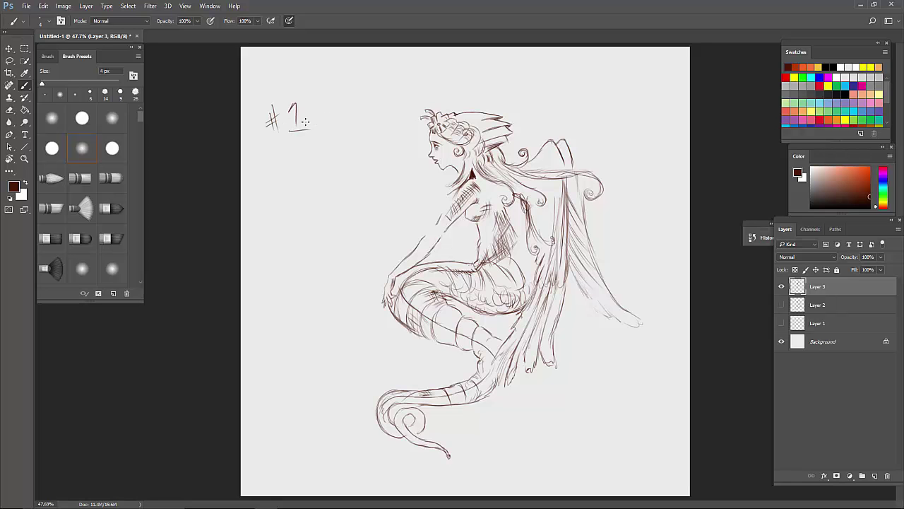